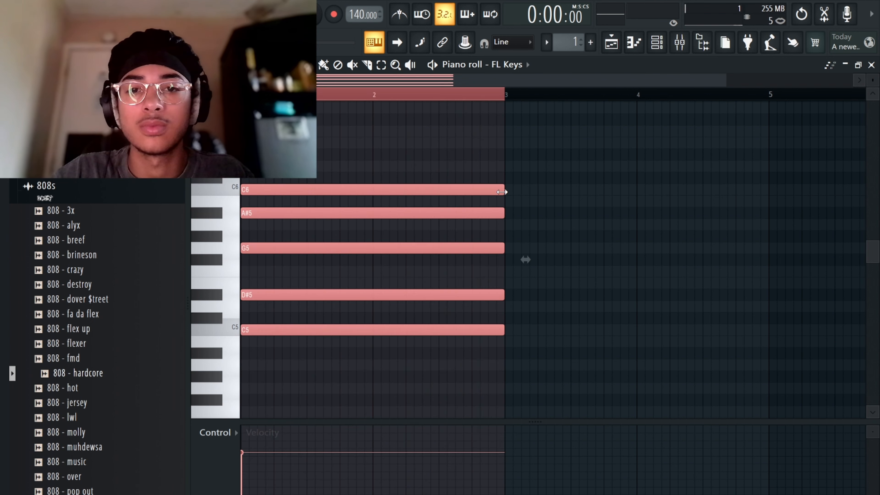
Shorten the five-note chord from C5 to C6 to its opening grid step and add a G5 and a C6 note after it
drag(501, 192, 252, 180)
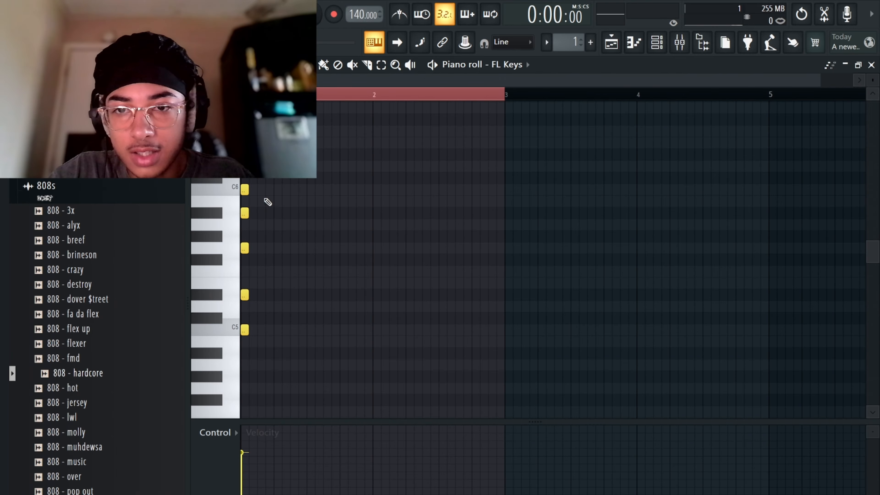
scroll(246, 179, up, 2)
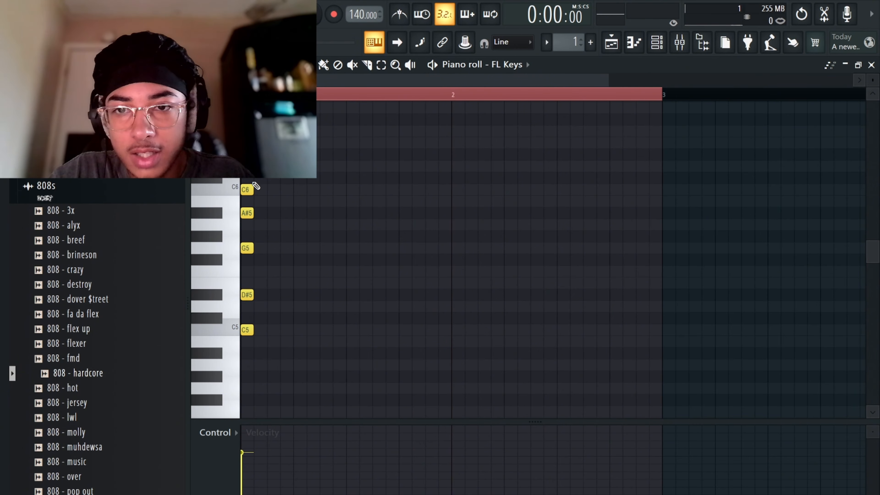
right_click(256, 186)
click(328, 190)
mouse_move(267, 201)
mouse_down()
mouse_move(259, 190)
mouse_move(266, 190)
mouse_up()
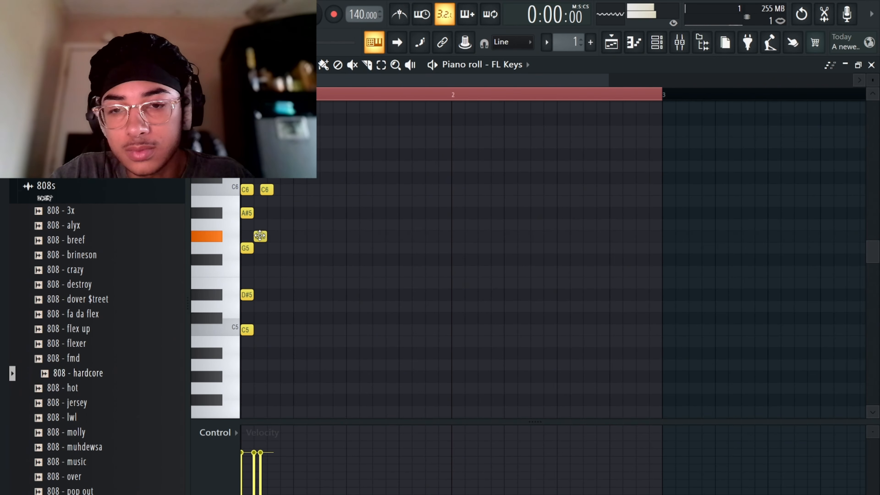
key(space)
mouse_move(259, 235)
mouse_down()
mouse_move(259, 247)
mouse_move(269, 225)
mouse_up()
key(space)
scroll(309, 206, up, 3)
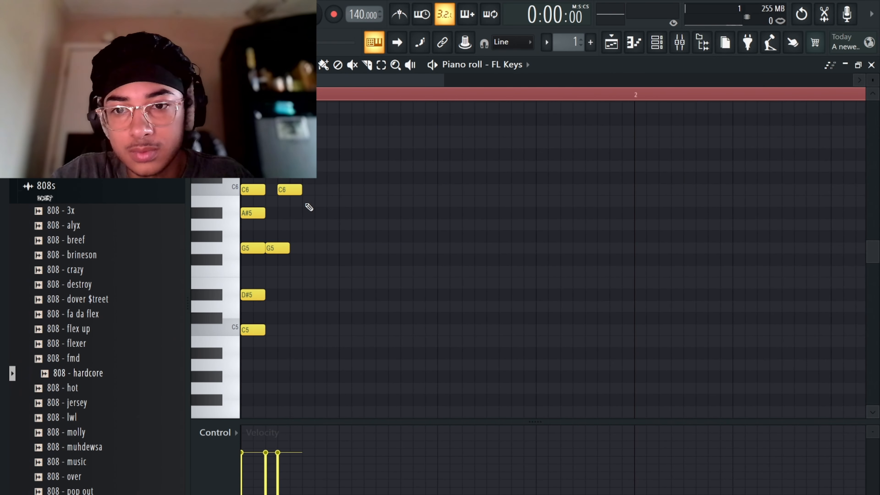
Halve the length of all the notes and replace the second C6 with a short A#5
right_click(277, 248)
key(ctrl+a)
drag(301, 189, 290, 190)
right_click(283, 190)
mouse_move(271, 225)
mouse_down()
mouse_move(266, 248)
mouse_move(263, 213)
mouse_move(278, 213)
mouse_up()
Add two more short G5 notes at even spacing and a C6 above the last one, checking the rhythm by playback
click(295, 249)
click(320, 248)
key(space)
key(space)
key(space)
mouse_move(332, 202)
mouse_down()
mouse_move(331, 191)
mouse_move(320, 190)
mouse_up()
key(space)
key(space)
key(space)
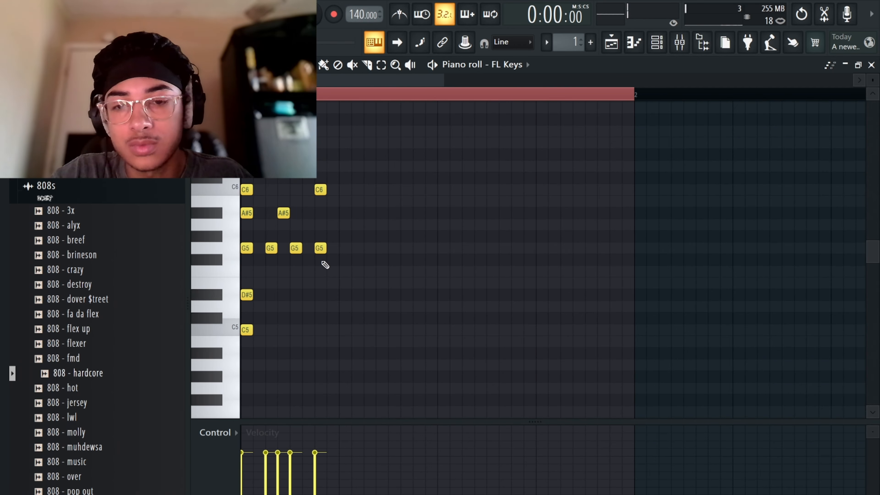
key(space)
key(space)
Build the C5 row as five back-to-back notes alternating between long and short, ending level with the end of the phrase
drag(277, 326, 301, 330)
key(space)
key(space)
click(271, 330)
key(space)
key(space)
drag(306, 341, 305, 328)
click(319, 330)
key(space)
key(space)
Lengthen the first D#5 and add two more D#5 notes so the row fills the phrase without gaps
drag(252, 295, 276, 296)
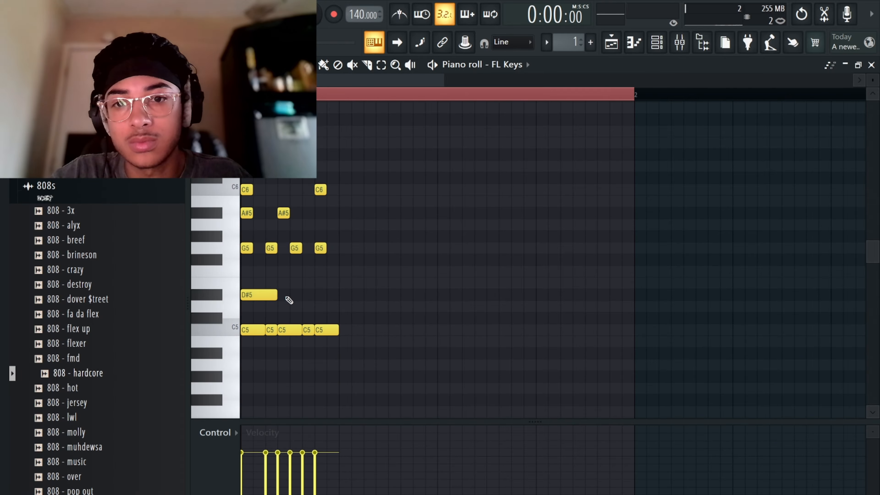
click(283, 295)
click(316, 294)
key(space)
drag(350, 295, 339, 295)
Lengthen the G5, A#5 and C6 notes until each reaches the next one, and play the phrase
drag(252, 248, 260, 250)
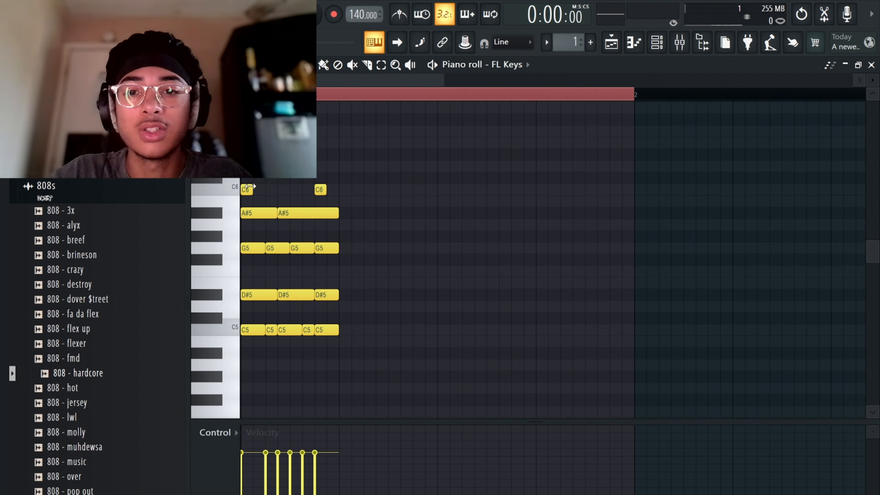
key(space)
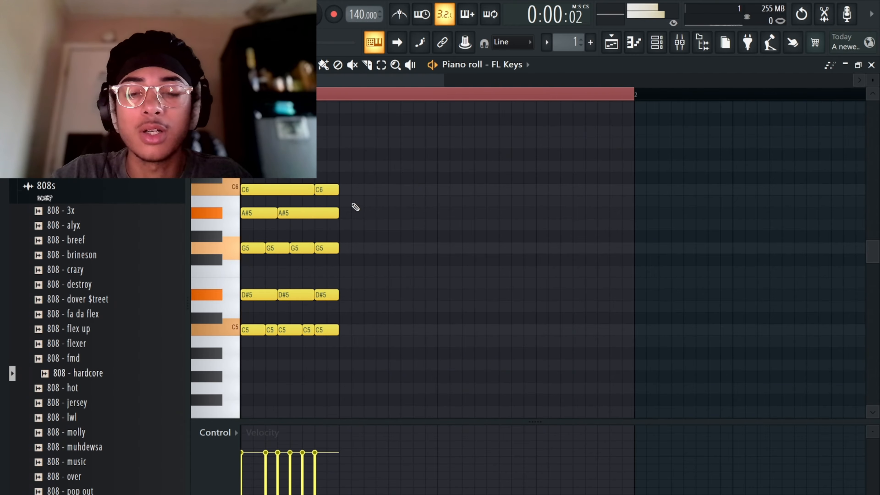
key(space)
Duplicate the chord phrase back to back until it fills the first bar, then deselect the notes
key(ctrl+a)
key(ctrl+b)
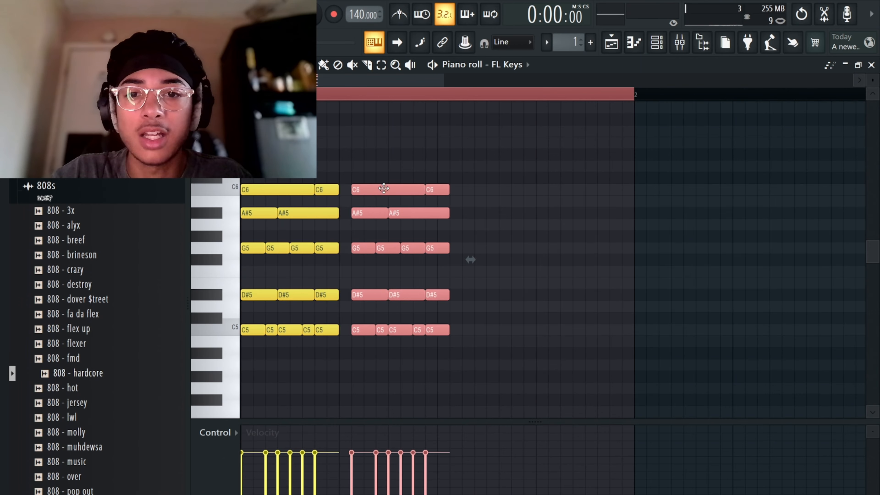
key(ctrl+a)
key(ctrl+b)
key(space)
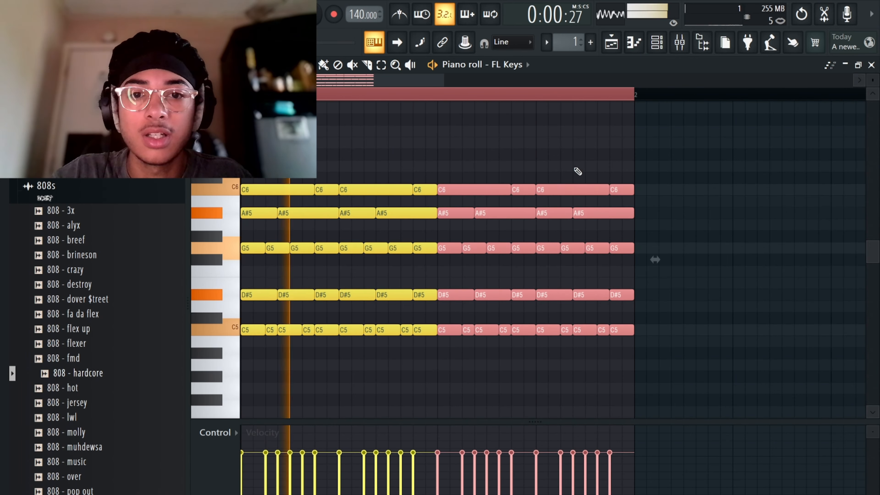
key(ctrl+d)
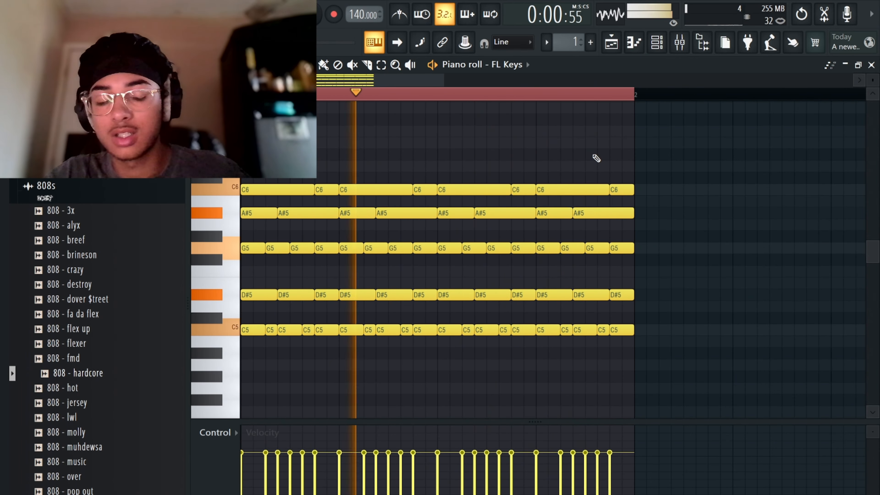
Transpose all the notes down two semitones and play the pattern
key(space)
key(shift+Down)
key(shift+Down)
key(space)
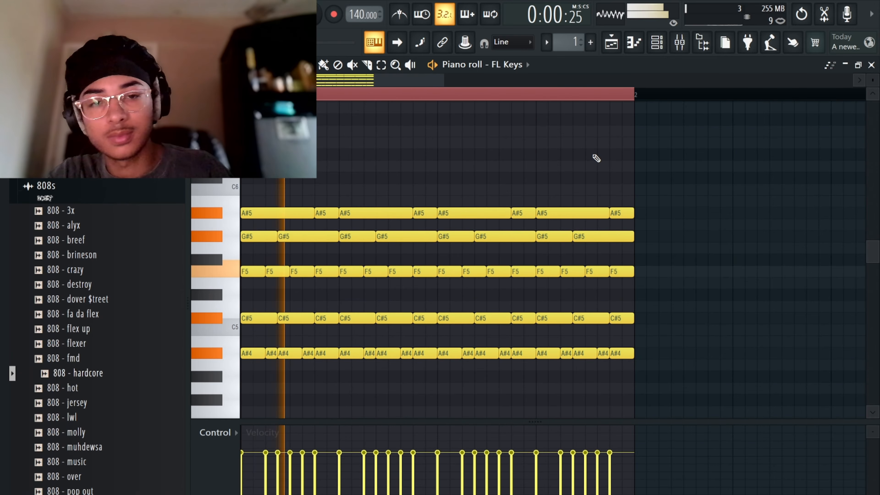
Add the Gross Beat effect to the first slot of mixer track Insert 1
key(F6)
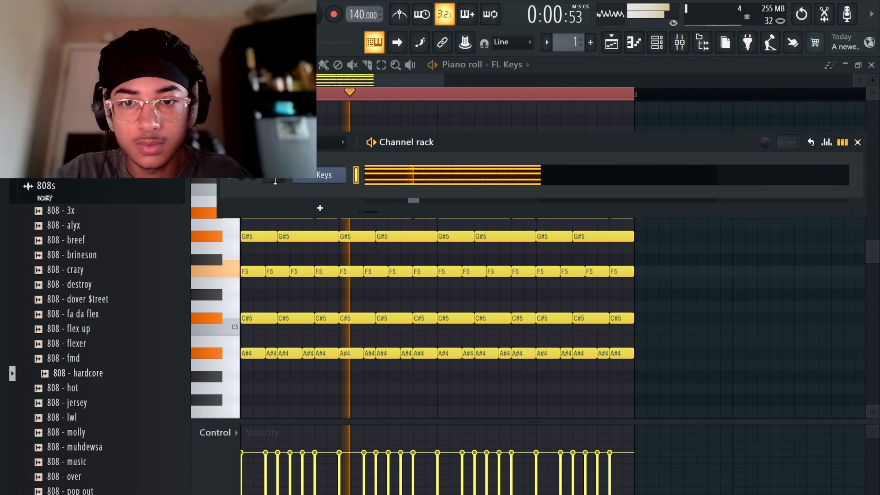
click(665, 43)
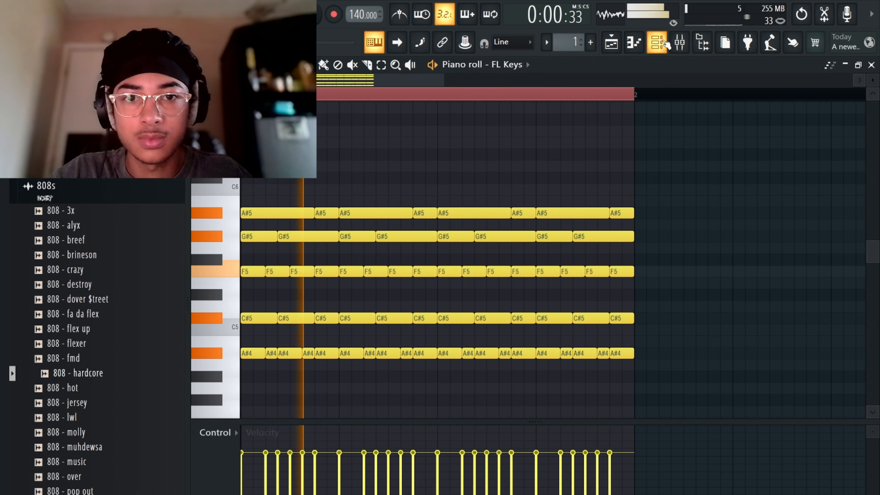
click(679, 43)
click(788, 105)
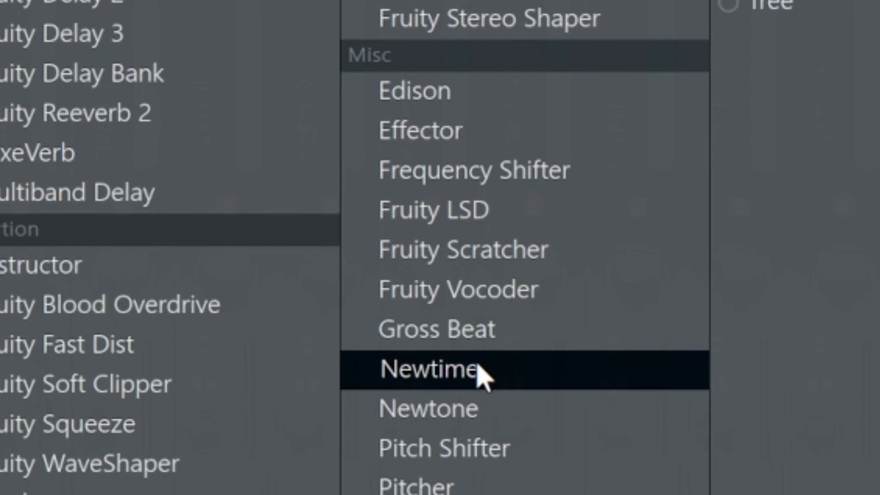
click(498, 298)
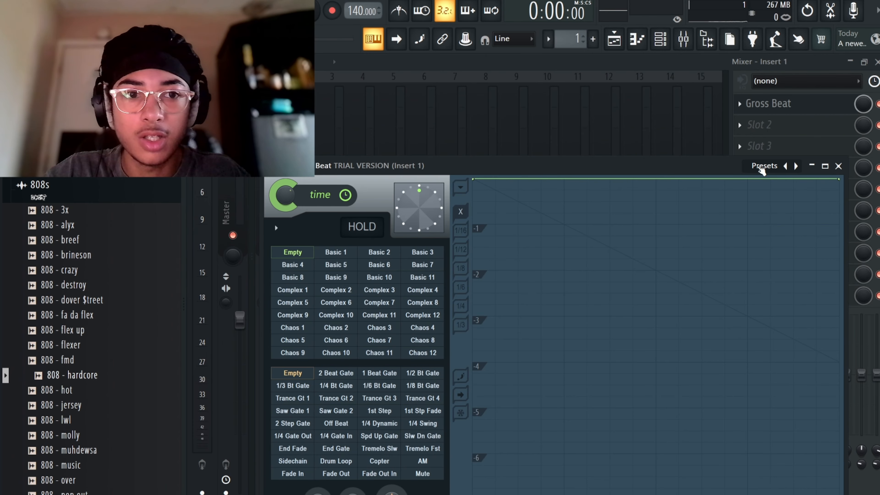
Load Gross Beat's Momentary preset, choose the 1/2 Speed time effect and start playback
click(764, 166)
click(787, 208)
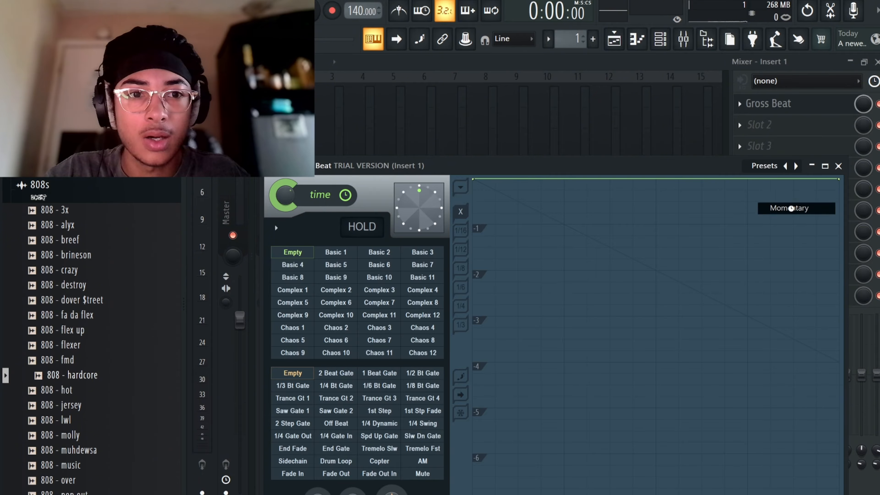
click(375, 341)
key(space)
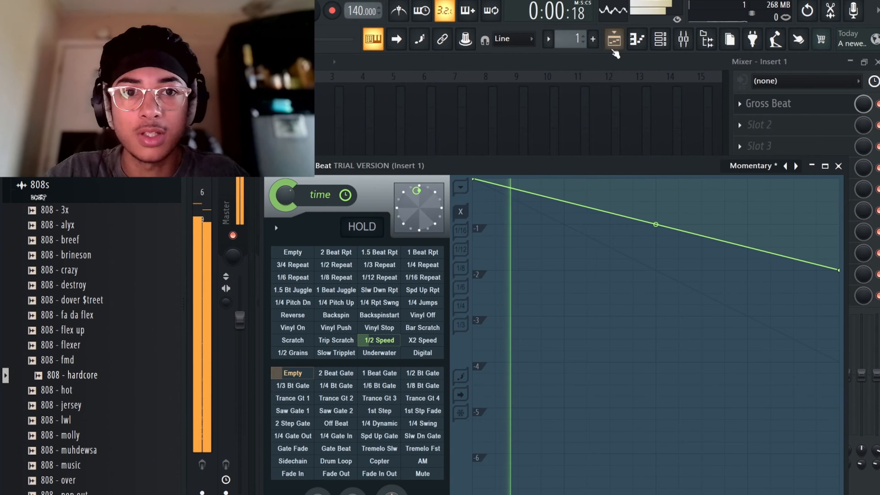
Transpose all the FL Keys notes up one octave in the piano roll and play the pattern
click(636, 39)
key(ctrl+Up)
key(space)
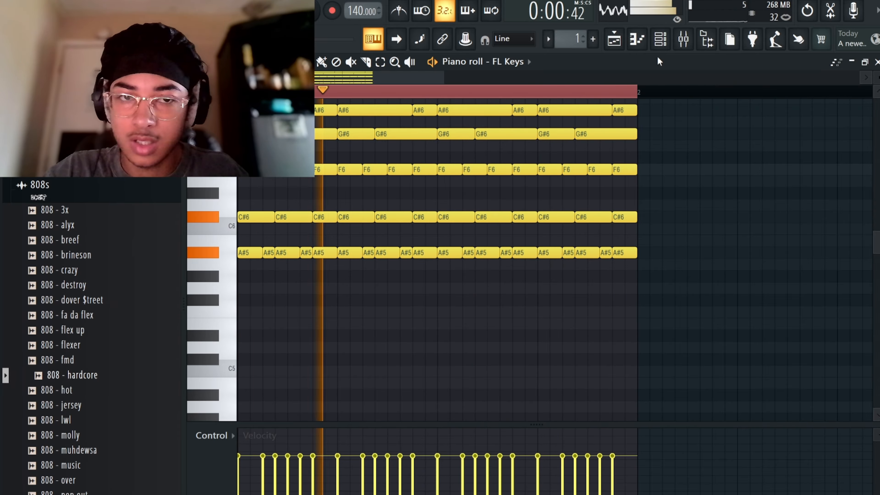
Duplicate the one-bar pattern until it fills four bars, then deselect the notes and play it
scroll(499, 111, down, 2)
key(space)
key(ctrl+a)
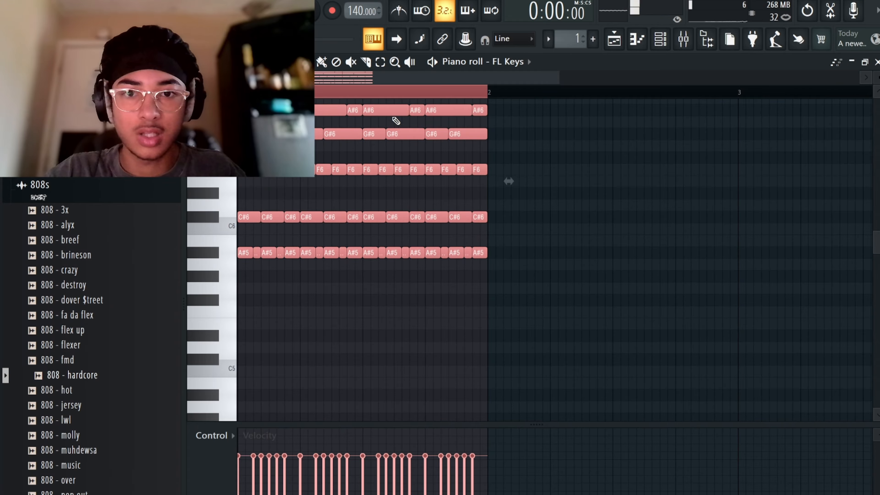
key(ctrl+b)
scroll(546, 92, down, 3)
key(ctrl+a)
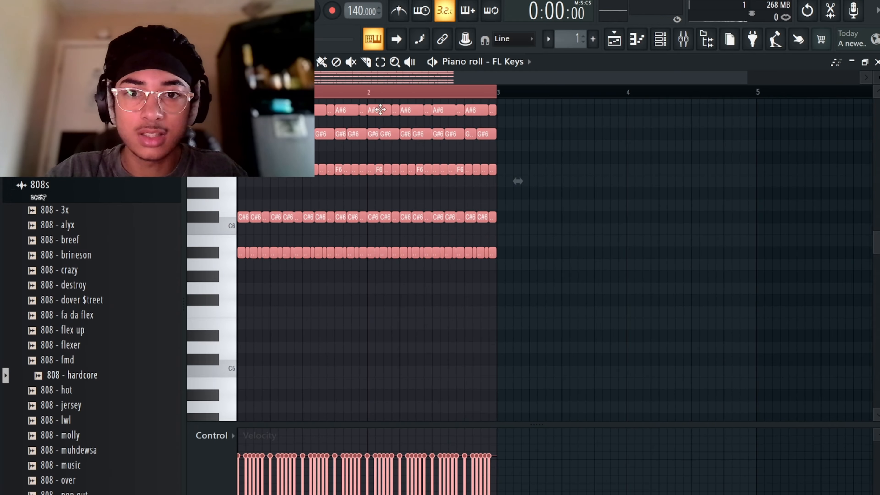
key(ctrl+b)
drag(637, 104, 640, 104)
key(ctrl+a)
key(space)
ctrl+click(532, 346)
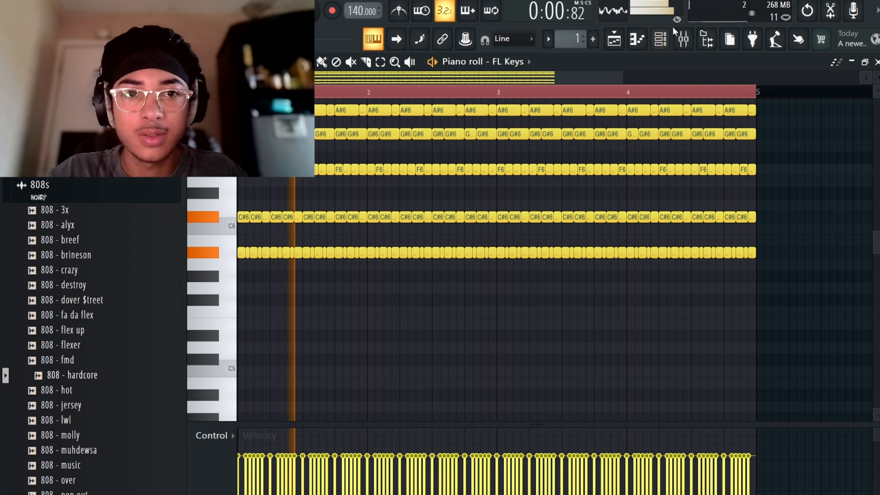
Replace the FL Keys channel's instrument with Analog Lab V
key(F6)
right_click(328, 174)
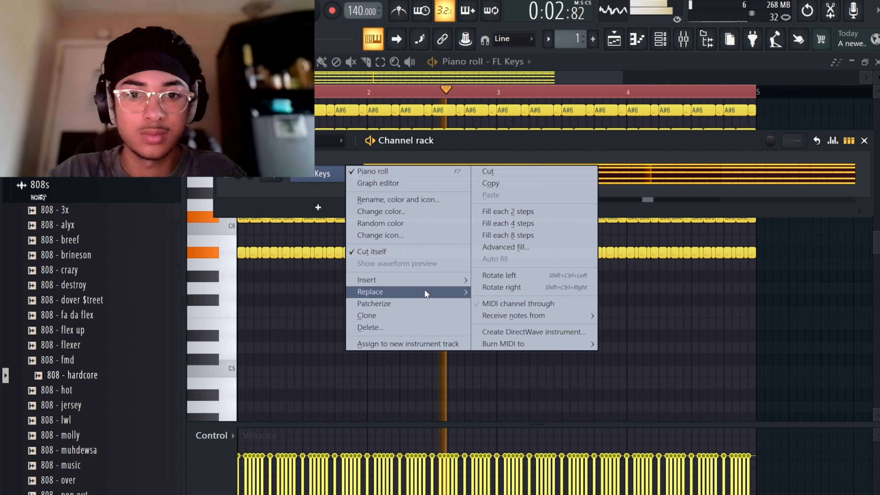
mouse_move(434, 294)
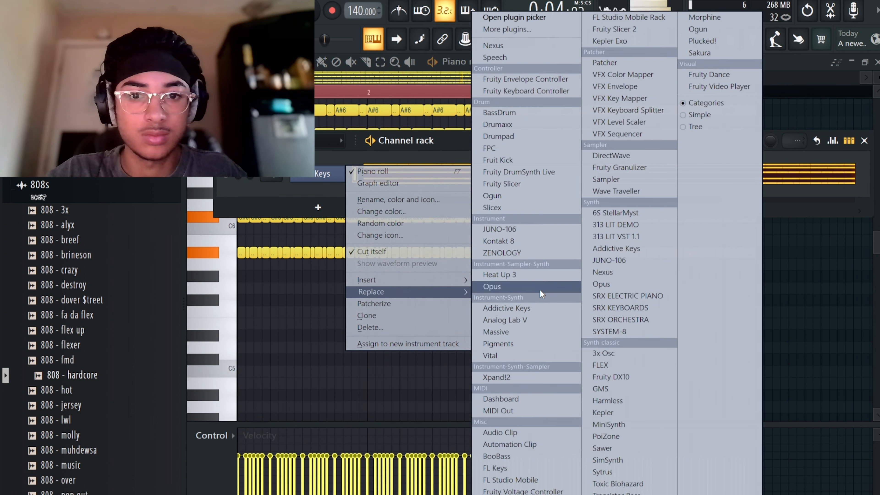
click(523, 320)
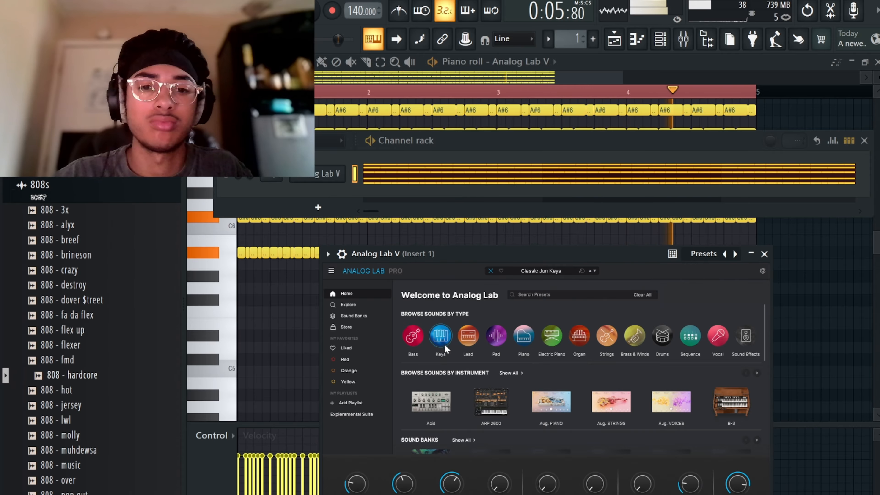
Browse the sound banks and load the BATTLEFILED V preset from MultiKeys V
click(356, 315)
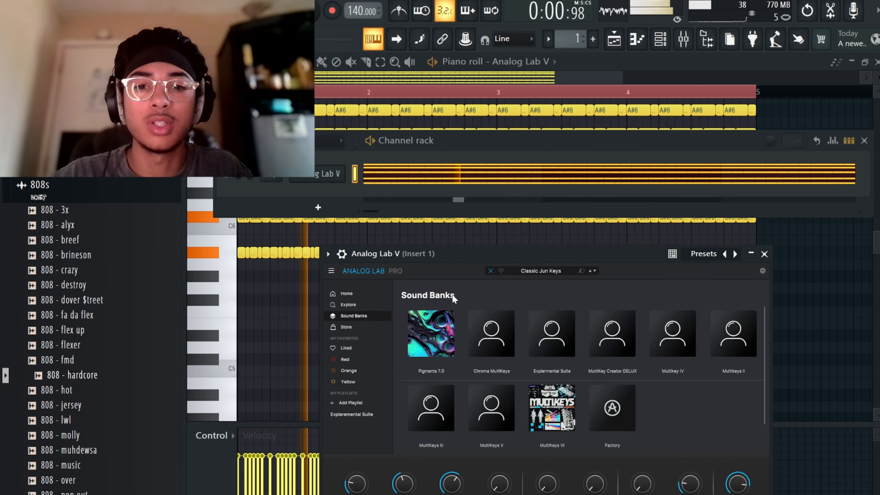
click(536, 341)
click(405, 290)
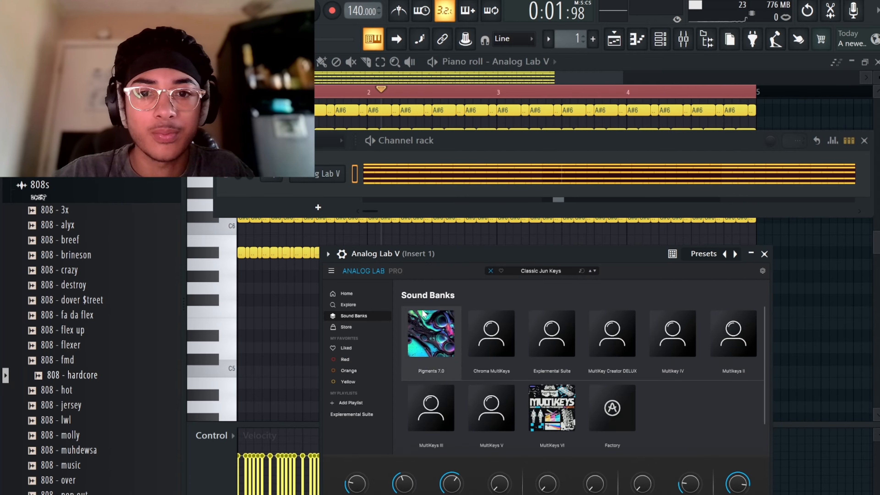
click(480, 403)
click(462, 393)
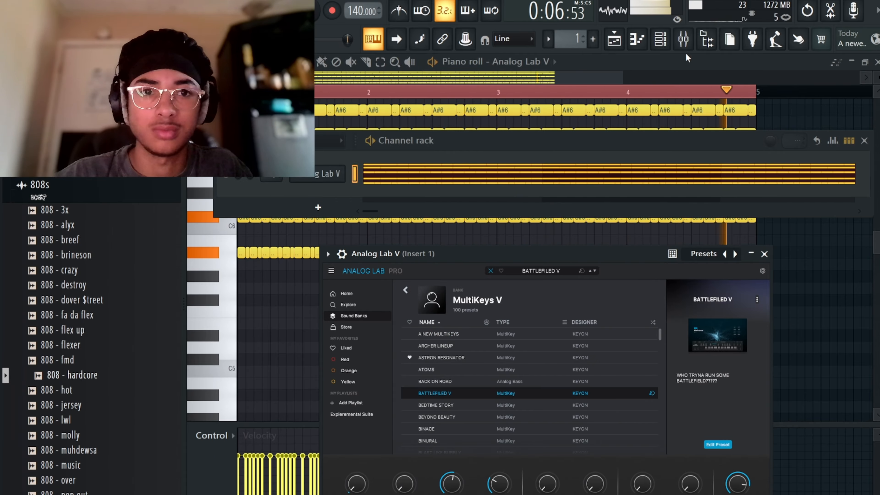
Add Fruity Delay 3 to slot 2 of mixer track Insert 1 and turn down its mix level
click(683, 38)
click(787, 133)
mouse_move(752, 141)
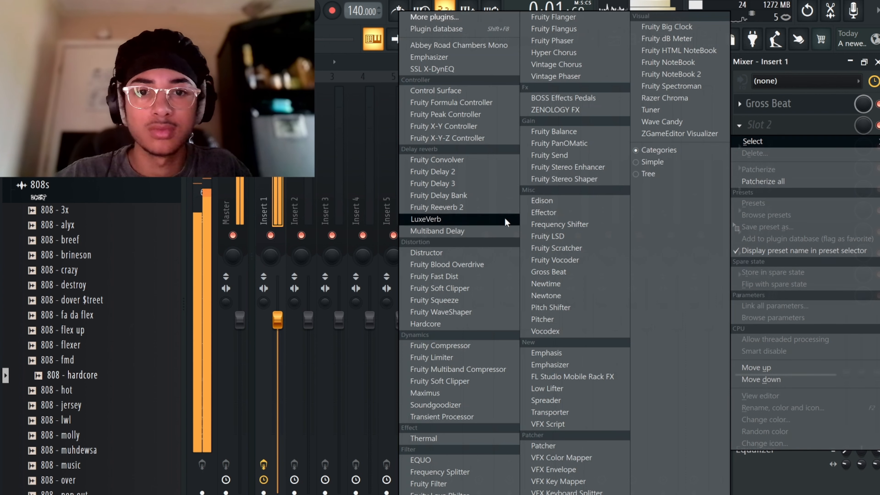
click(433, 183)
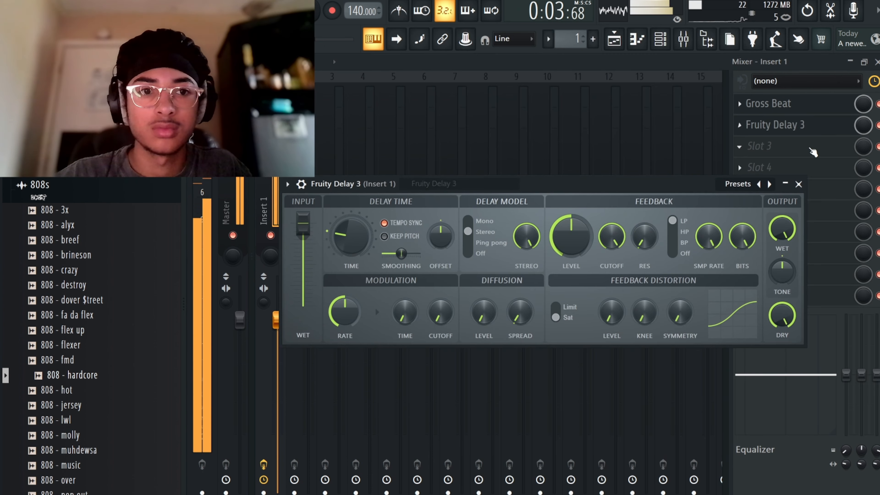
drag(862, 125, 862, 153)
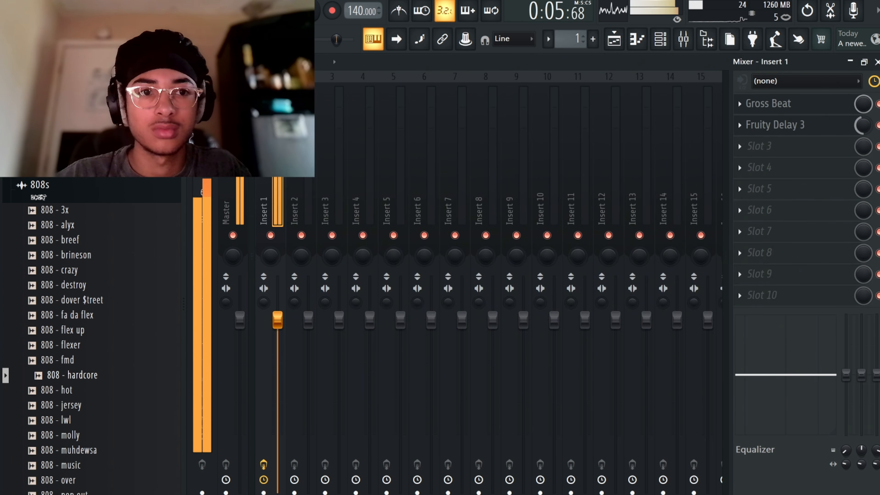
Configure Fruity Delay 3 with a wet input level of about half, the Ping pong delay model and a higher modulation rate
click(775, 124)
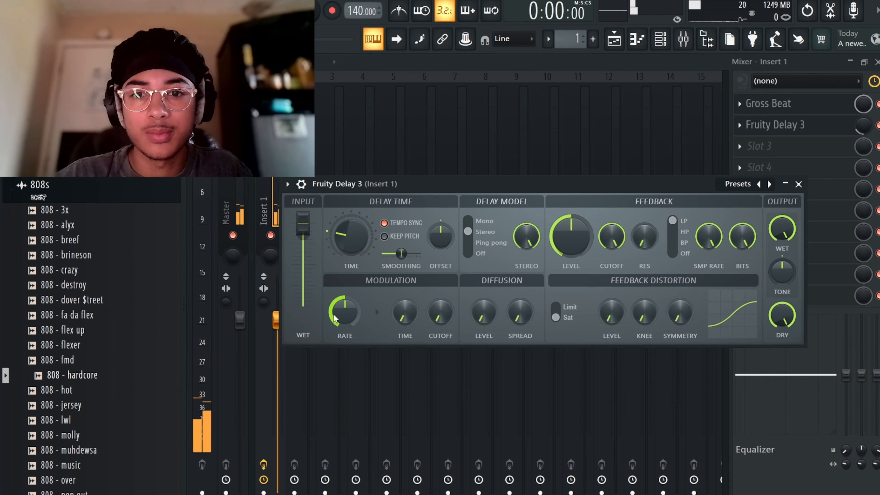
drag(302, 223, 306, 267)
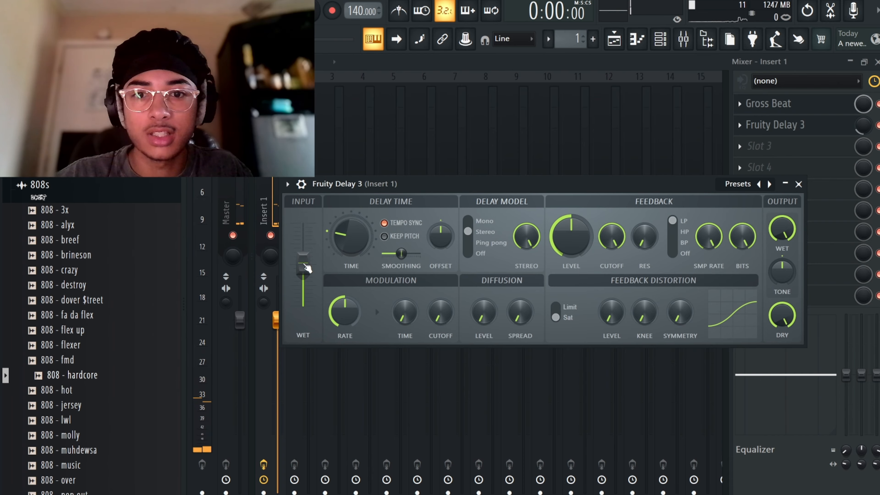
key(space)
click(477, 245)
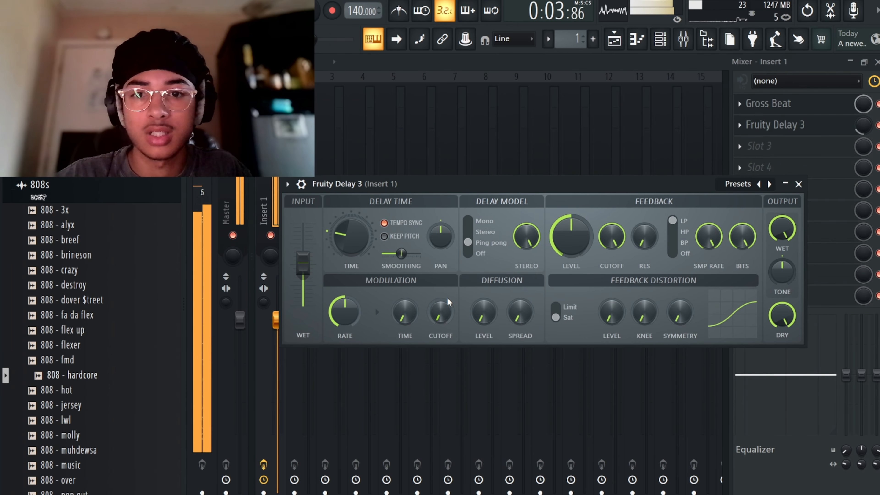
mouse_move(345, 312)
mouse_down()
mouse_move(345, 289)
mouse_move(355, 320)
mouse_up()
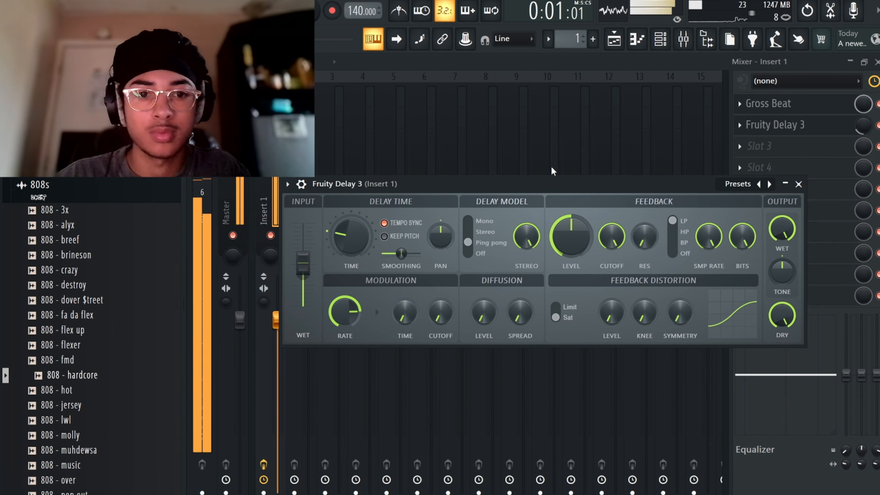
Open the Analog Lab V channel's notes in the piano roll and play back the chord pattern
key(F6)
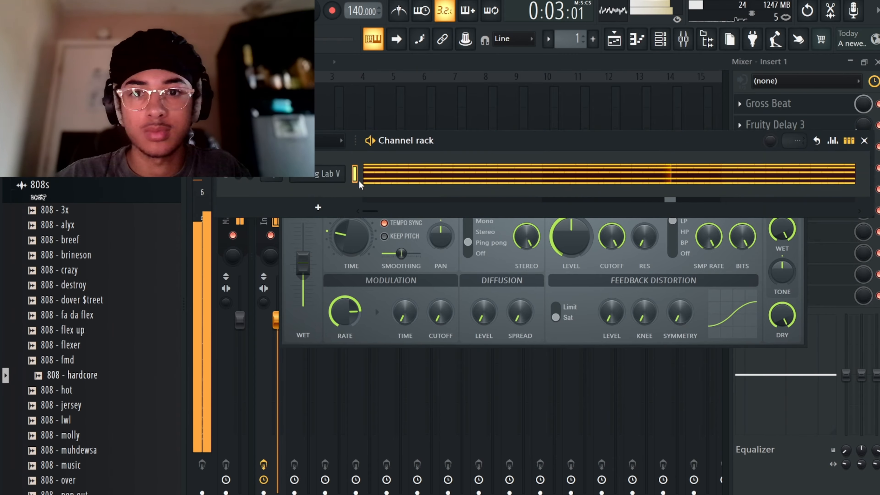
key(space)
click(392, 179)
key(shift+Down)
key(shift+Down)
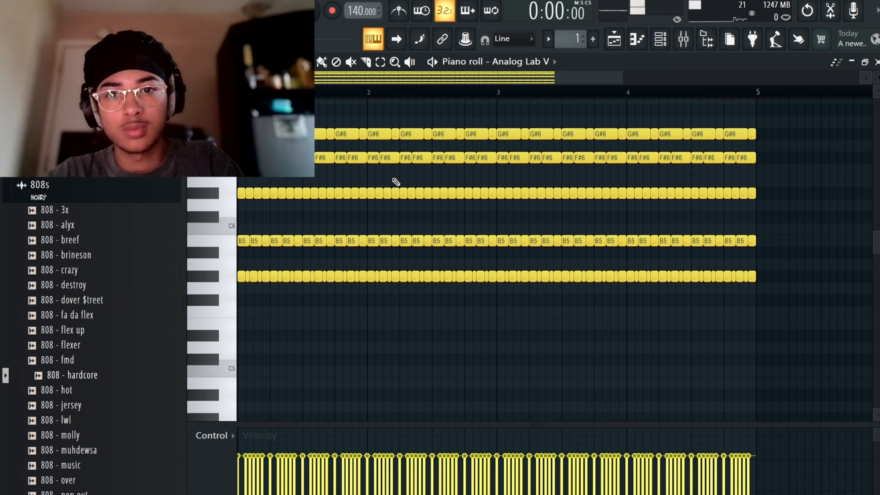
key(space)
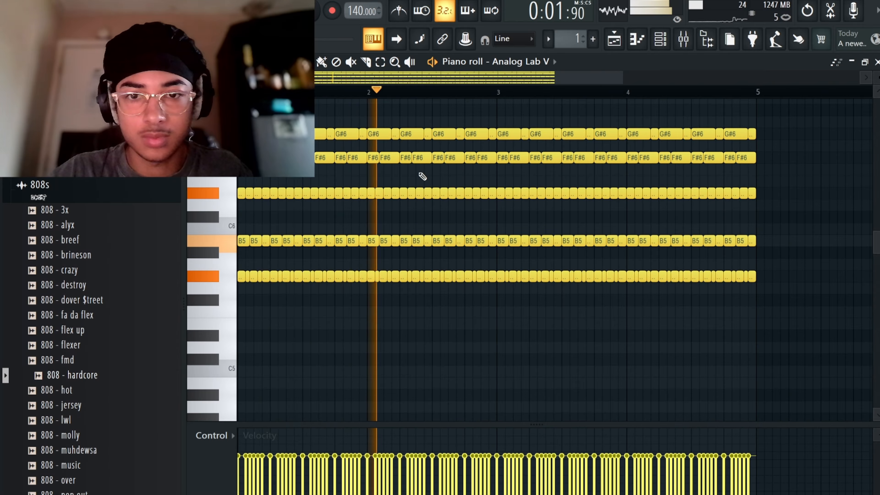
key(space)
Raise the top-line notes in bar 2 to A#6 for the first half and B6 for the second, and clear the top line in bars 3–4
scroll(450, 191, up, 4)
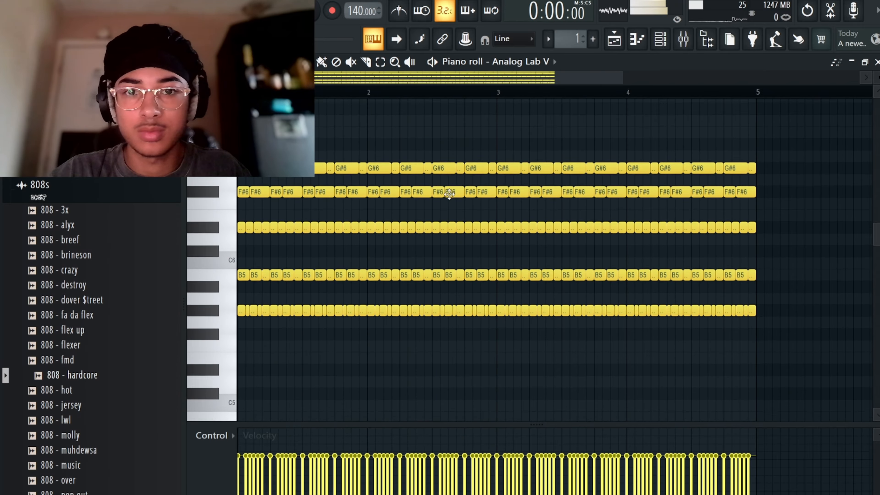
drag(375, 240, 376, 216)
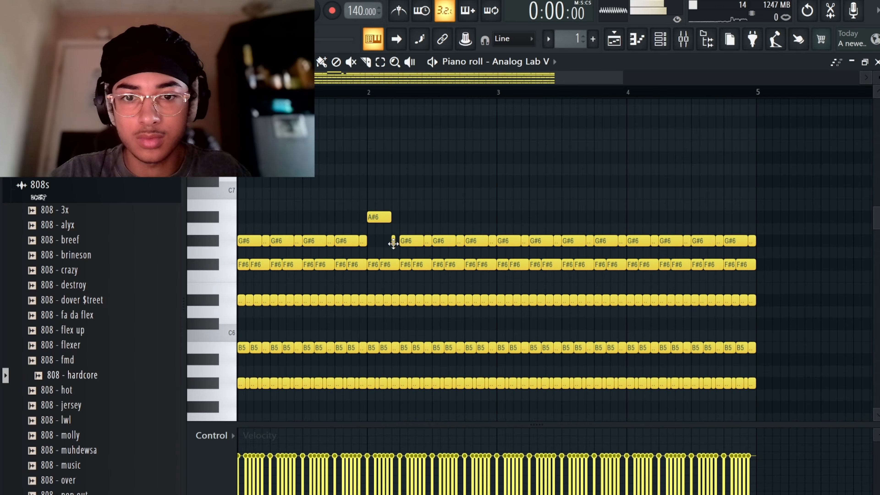
double_click(393, 242)
click(538, 190)
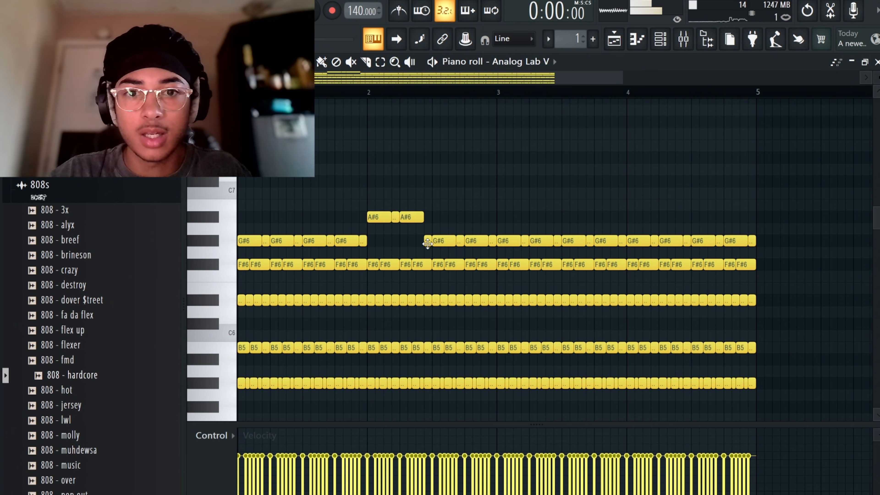
drag(428, 243, 445, 204)
drag(457, 240, 458, 202)
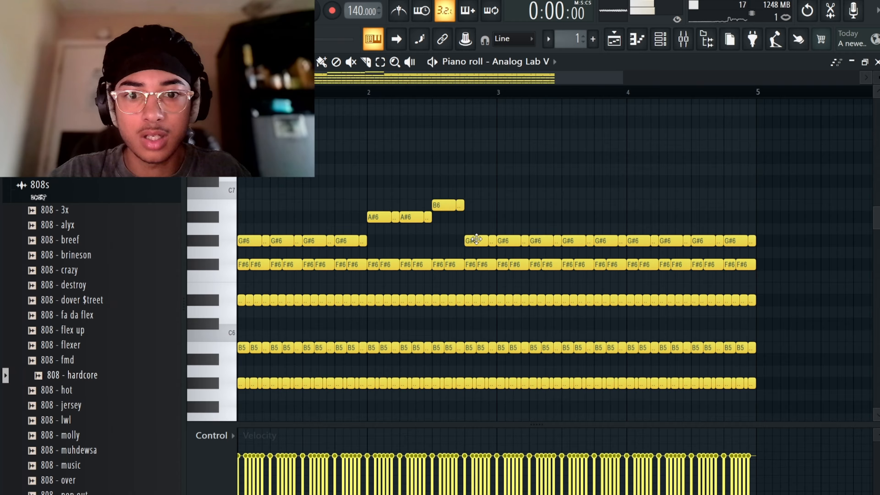
mouse_move(476, 237)
mouse_down()
mouse_move(476, 199)
mouse_move(593, 244)
mouse_move(757, 246)
mouse_up()
key(space)
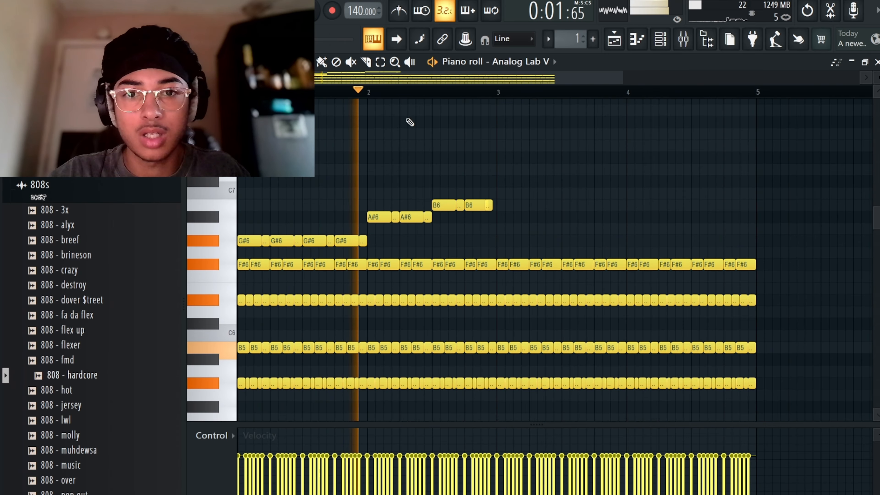
Duplicate the top-line notes of bars 1–2, align the copy to the start of bar 3 and play the pattern
click(380, 62)
drag(535, 255, 185, 180)
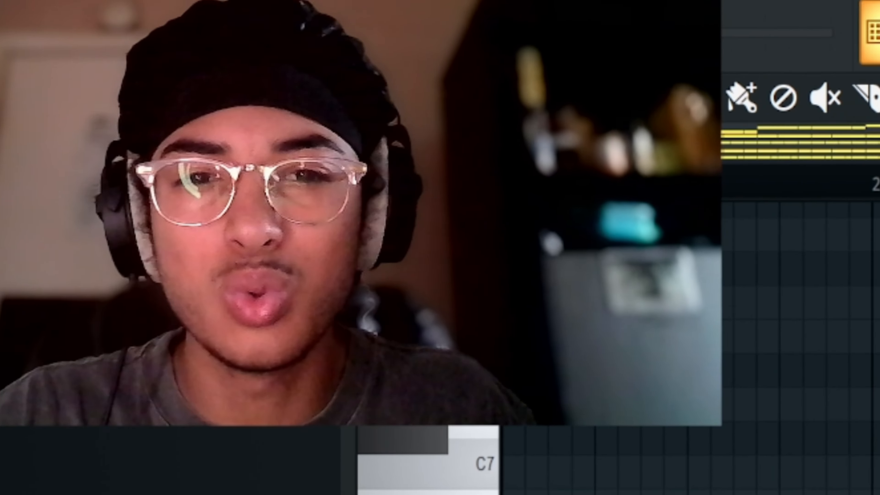
key(ctrl+b)
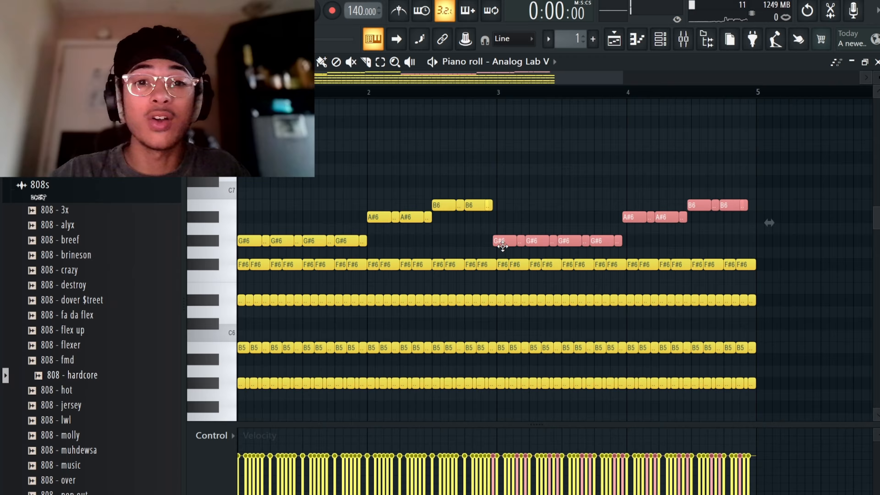
drag(503, 246, 507, 248)
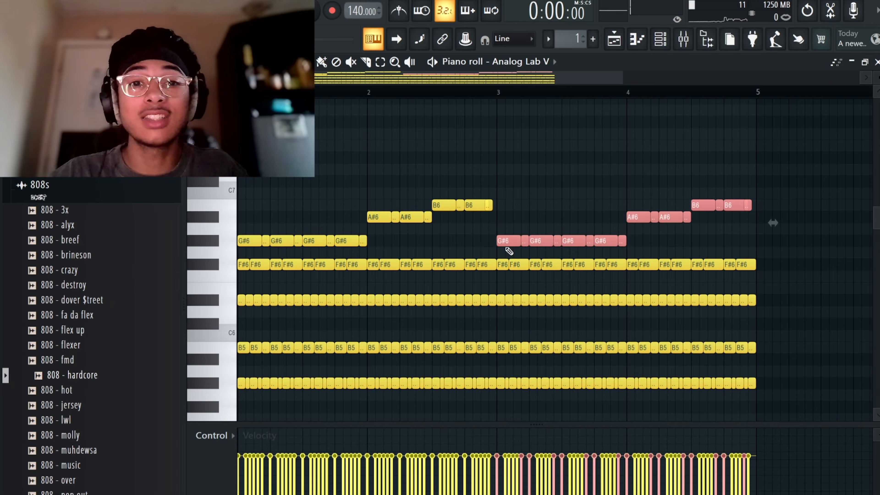
ctrl+click(513, 205)
key(space)
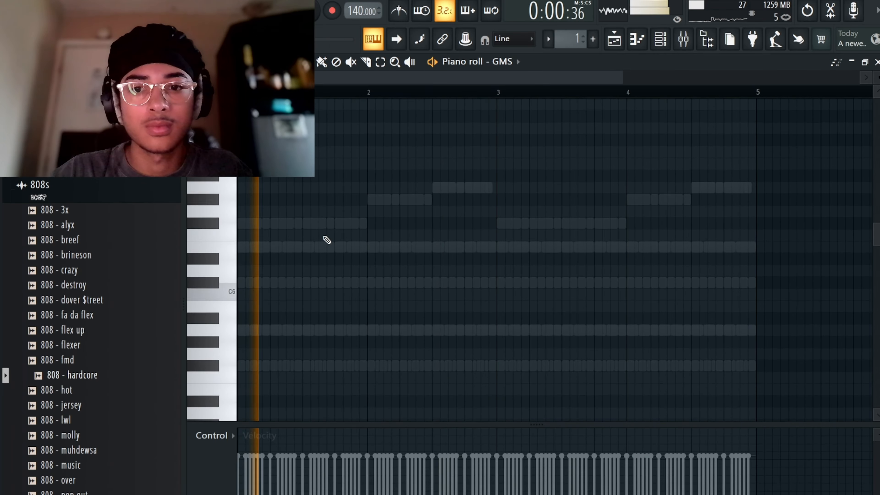
Start a GMS melody in bar 1 with a short F#6 and a G#6 above it, auditioning them against the chords
click(250, 191)
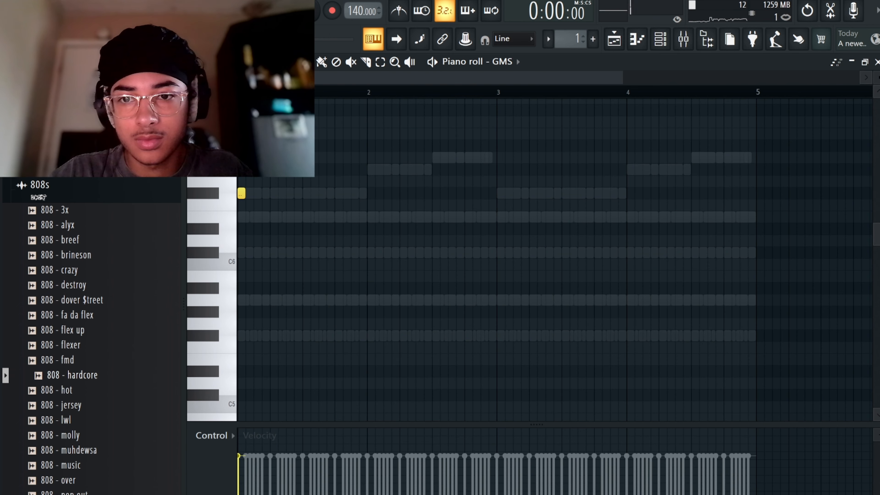
key(space)
key(space)
key(space)
key(space)
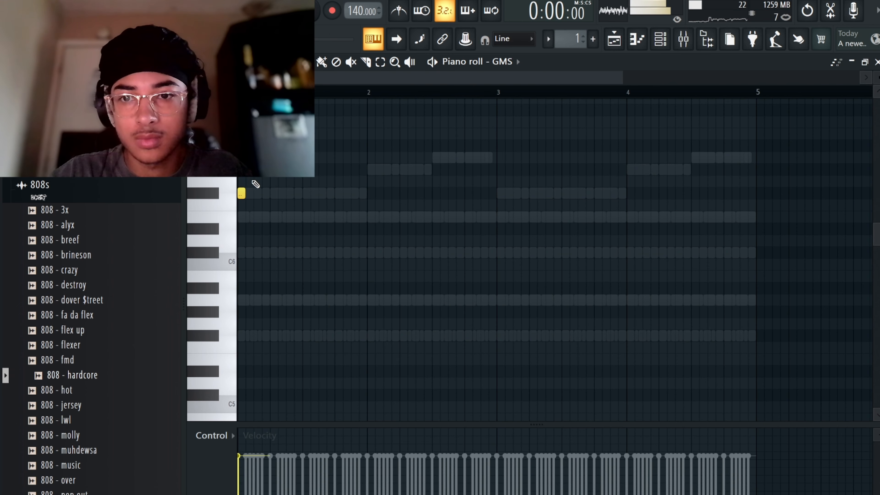
click(660, 40)
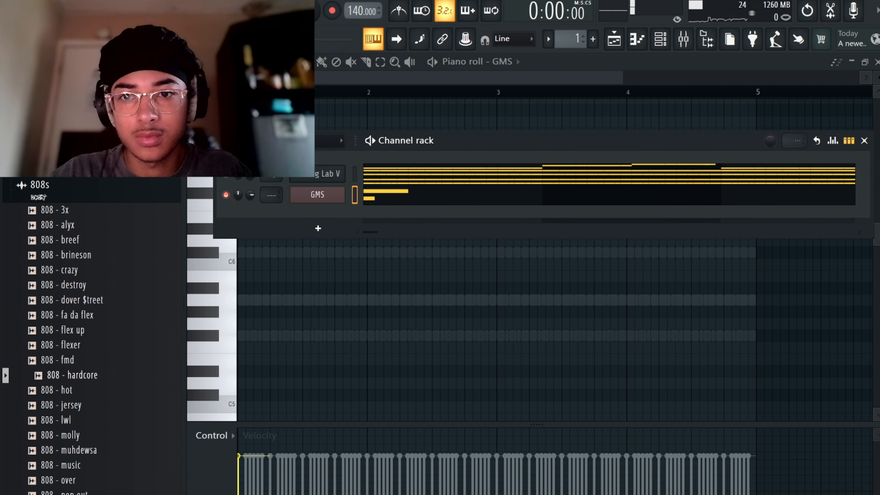
key(space)
right_click(315, 258)
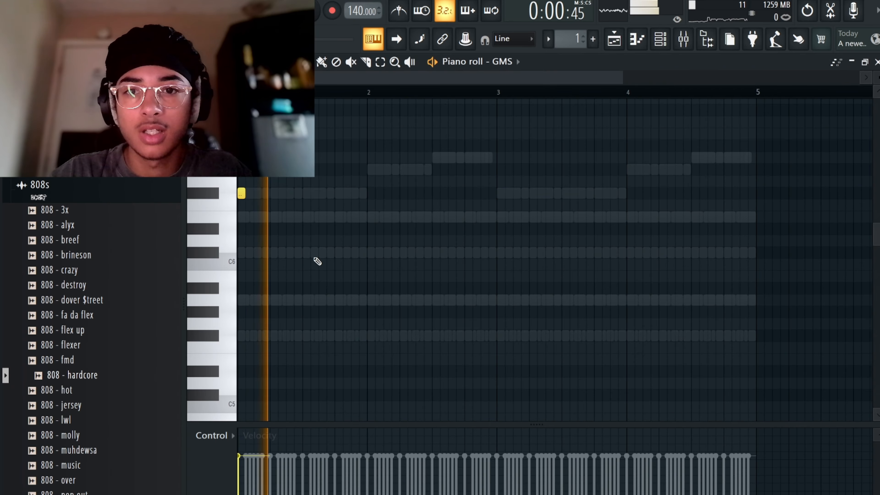
key(space)
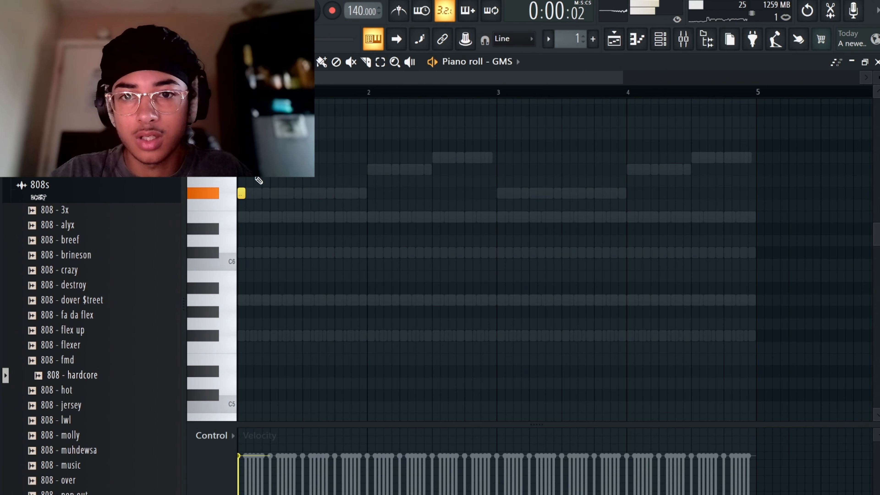
key(space)
Add a C#6 note and an overlapping E6 note after the opening notes in bar 1, playing back between additions
drag(263, 188, 264, 250)
key(space)
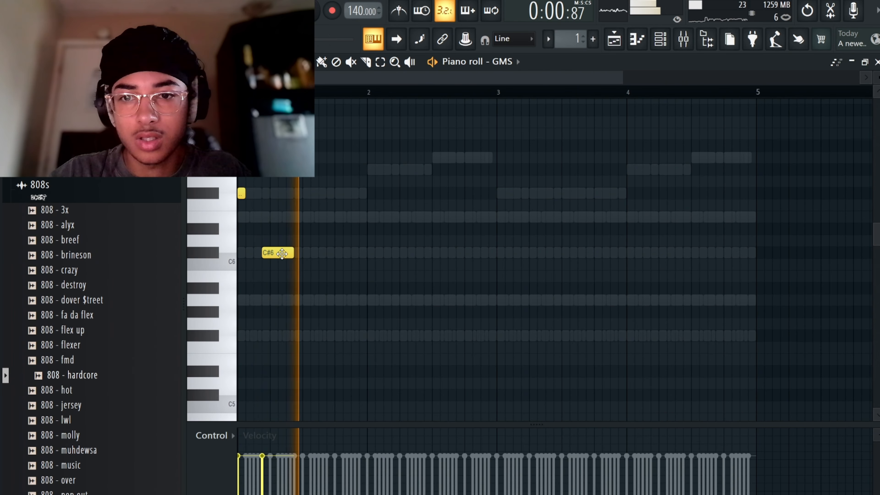
key(space)
key(space)
drag(273, 212, 300, 213)
key(space)
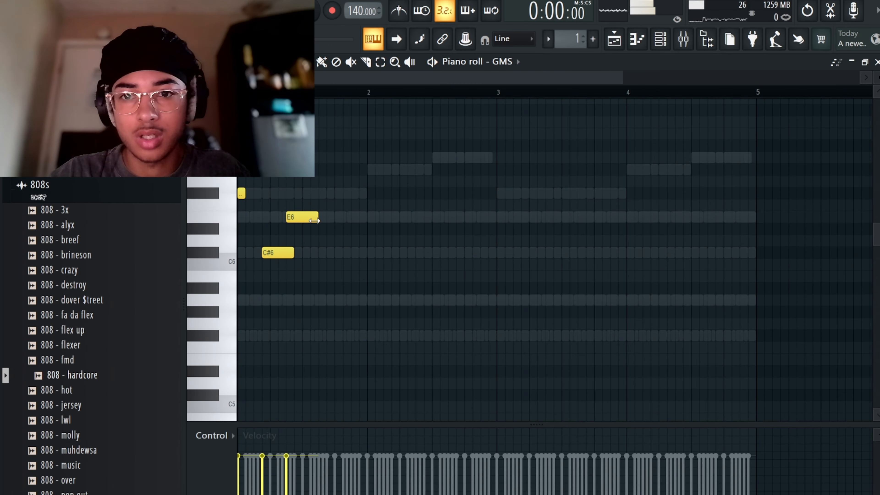
Extend the E6 note to the end of bar 1 and copy the phrase into bar 2 with its last note raised to G#6
drag(317, 217, 428, 171)
key(ctrl+a)
click(417, 208)
key(space)
key(space)
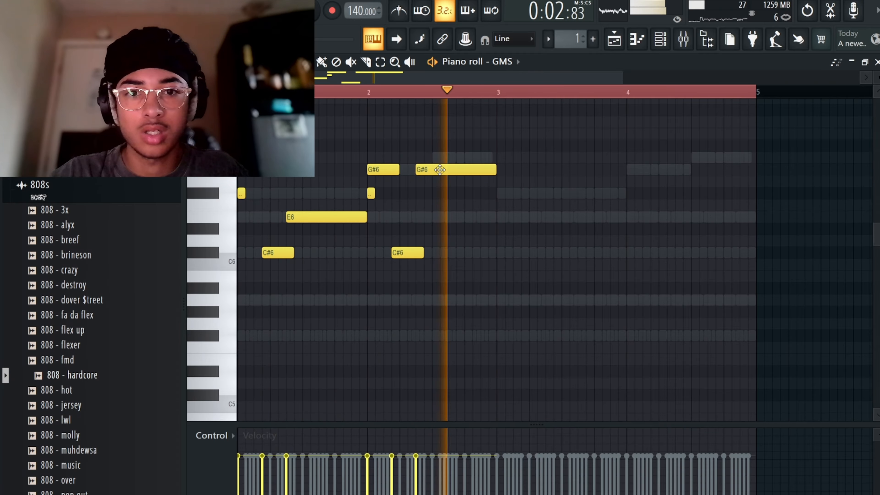
key(space)
key(space)
Replace bar 2's C#6 and long G#6 notes with a short F#6 and a longer E6 below it
right_click(440, 169)
right_click(407, 252)
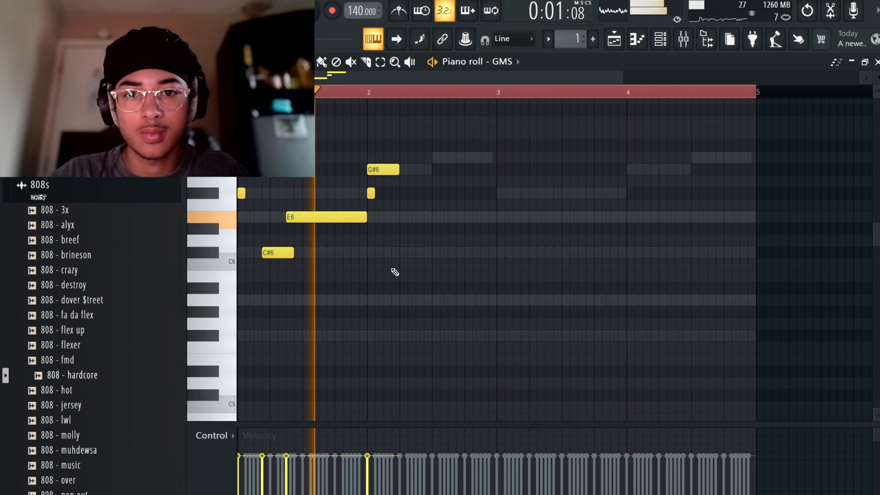
key(space)
click(370, 194)
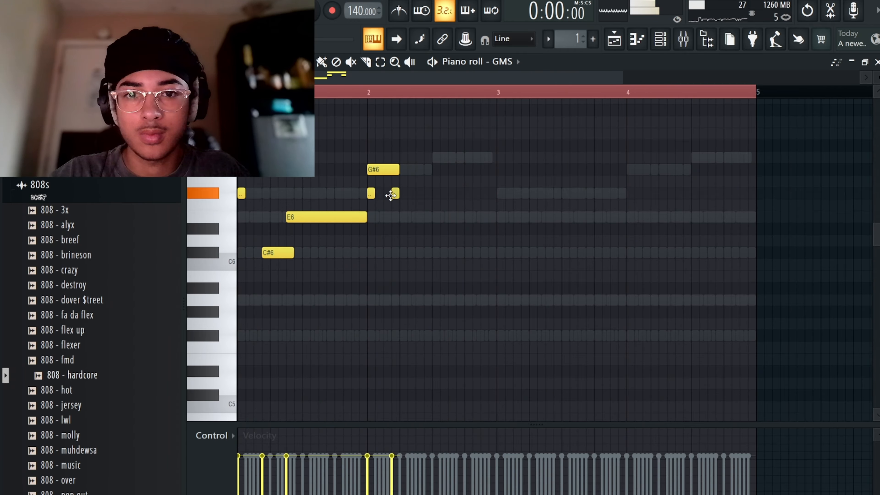
drag(393, 234, 464, 218)
key(space)
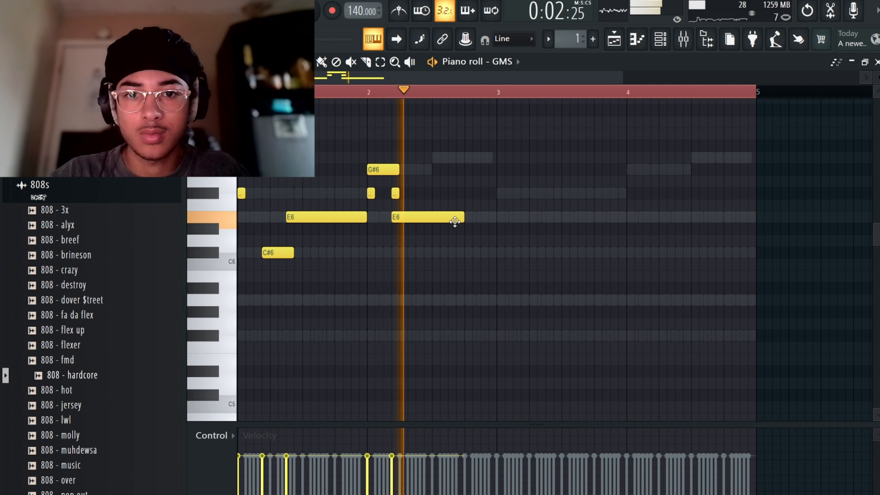
key(space)
Shorten the E6 note in bar 2 to match the short F#6 and place a short C#6 right after it
click(420, 239)
drag(421, 239, 428, 210)
key(space)
right_click(434, 217)
drag(432, 212, 426, 217)
key(space)
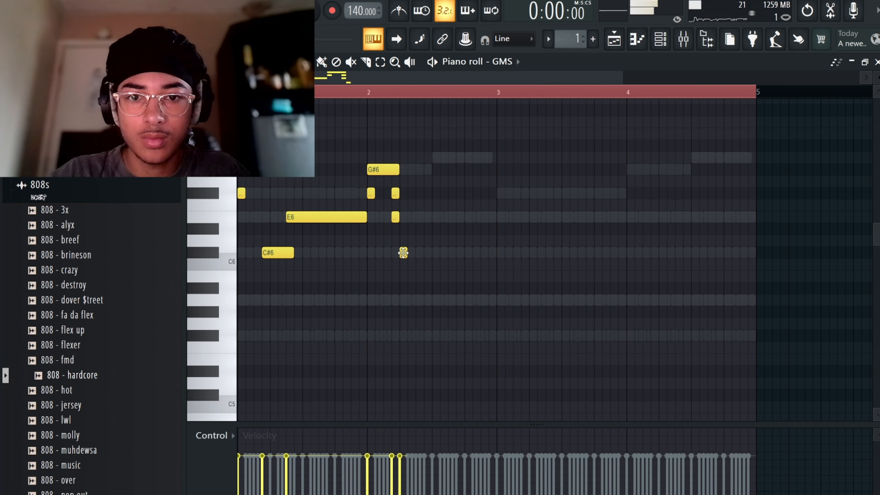
Shift the C#6 in bar 2 slightly later and extend it to fill the bar, and lengthen the E6 before it
key(space)
drag(403, 253, 463, 252)
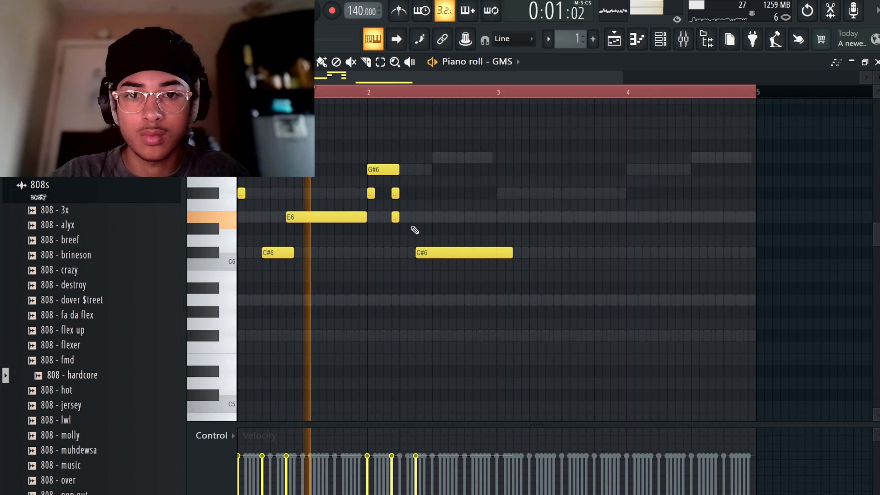
drag(399, 217, 427, 227)
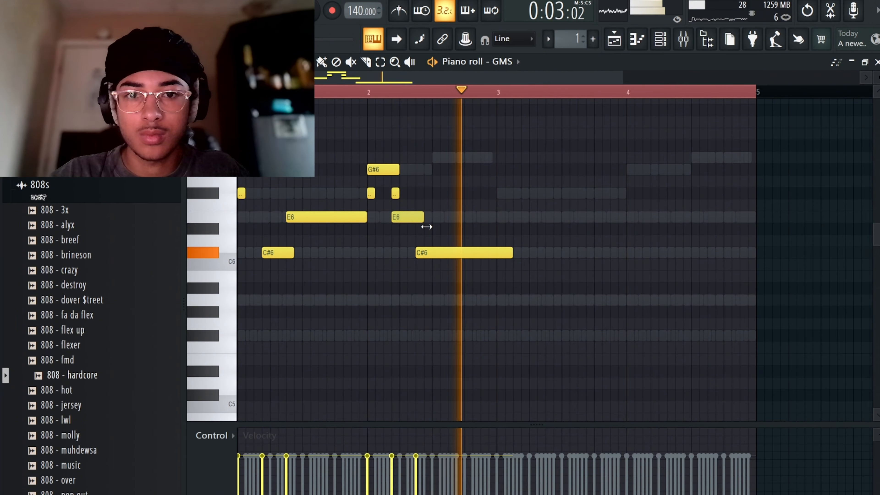
key(space)
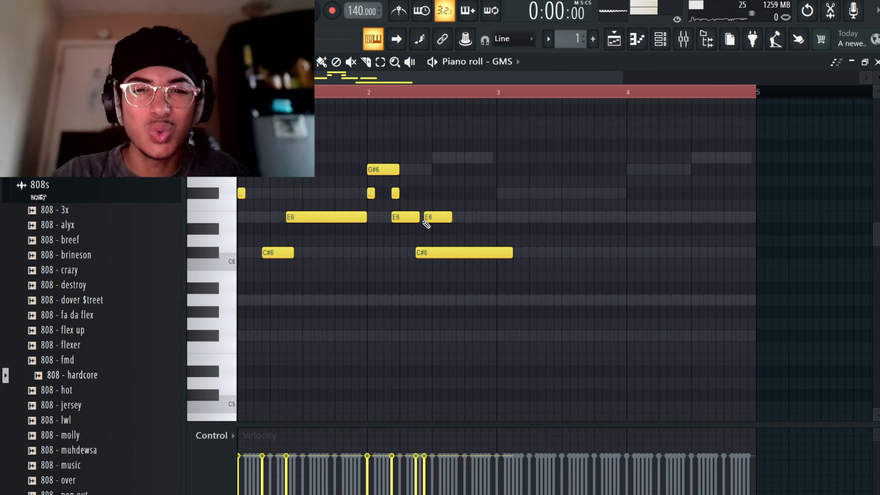
Copy the whole two-bar GMS melody into bars 3–4
key(ctrl+a)
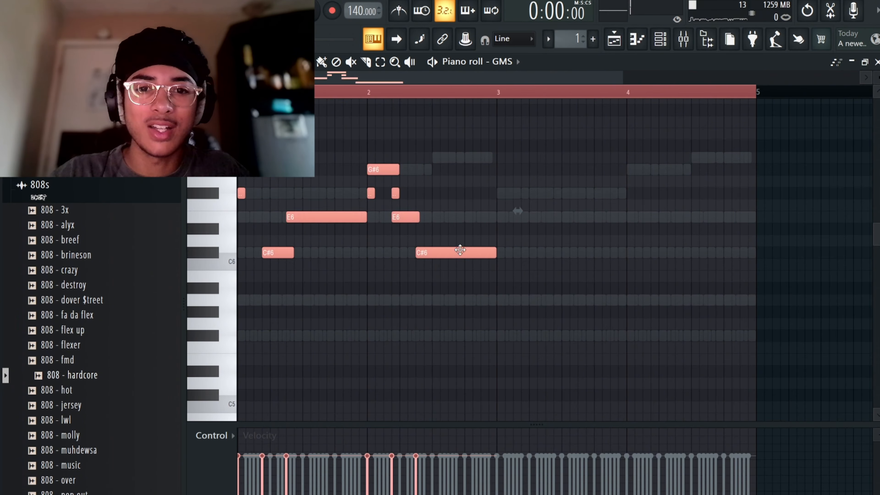
mouse_move(460, 253)
shift+mouse_down()
mouse_move(752, 257)
mouse_move(718, 256)
shift+mouse_up()
click(668, 299)
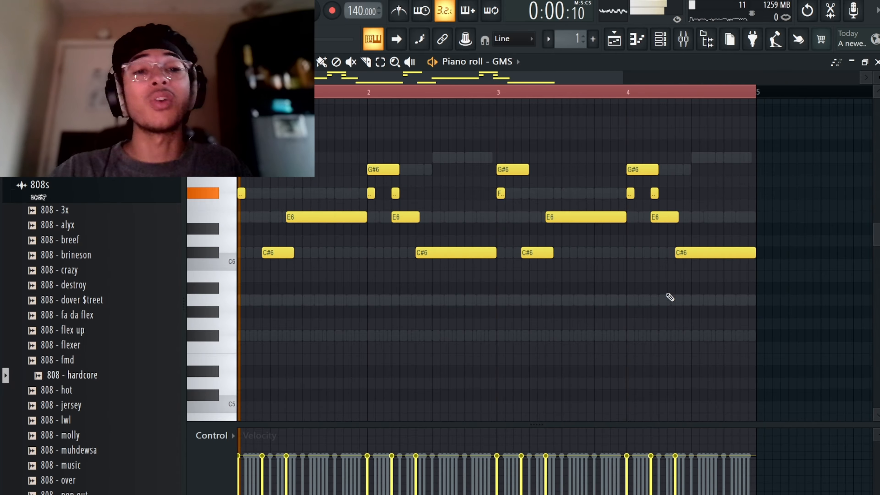
Play the four-bar melody and collapse the 808s and APG KIT folders in the sample browser
key(space)
click(81, 184)
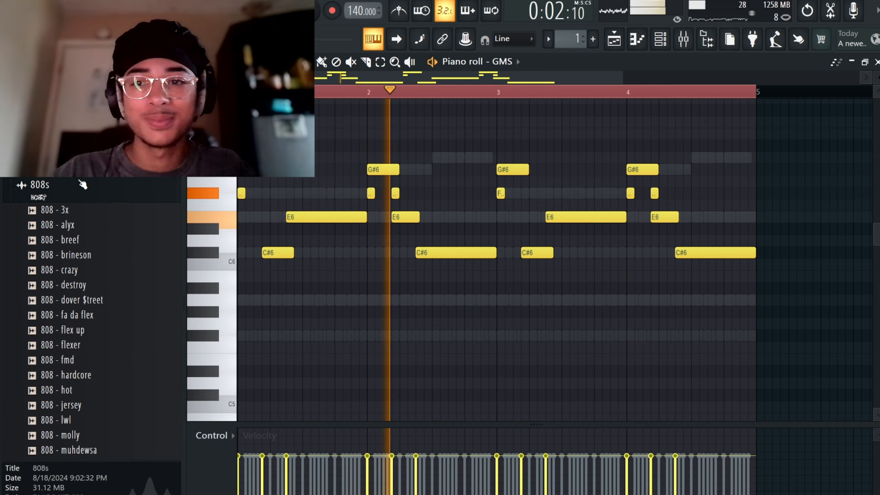
click(72, 172)
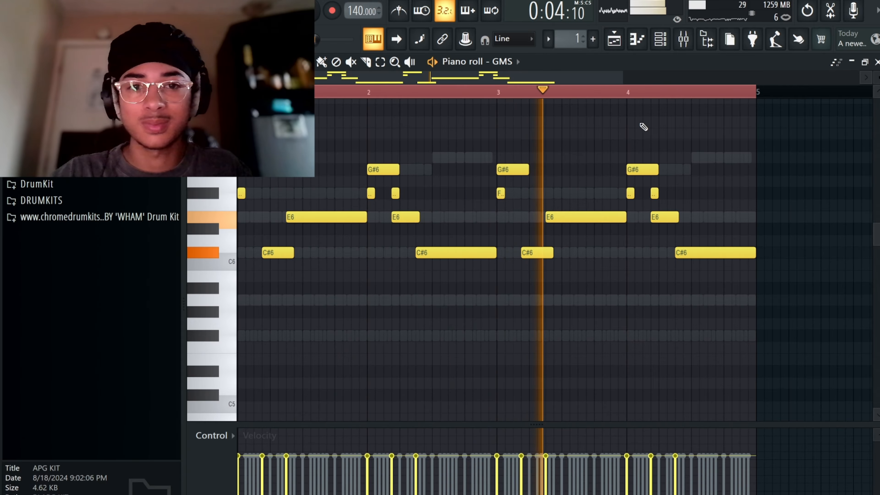
Browse the GMS instrument's presets during playback and load Template - Sine from the GMS bank
key(F6)
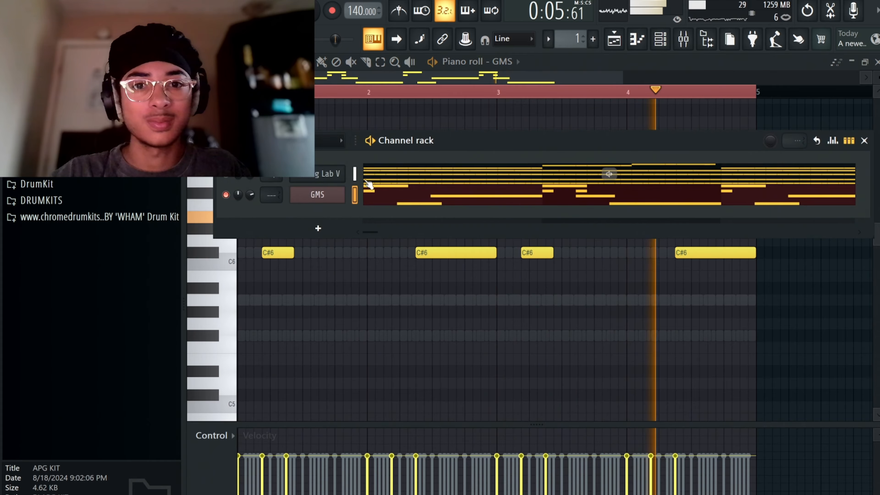
click(327, 198)
double_click(608, 273)
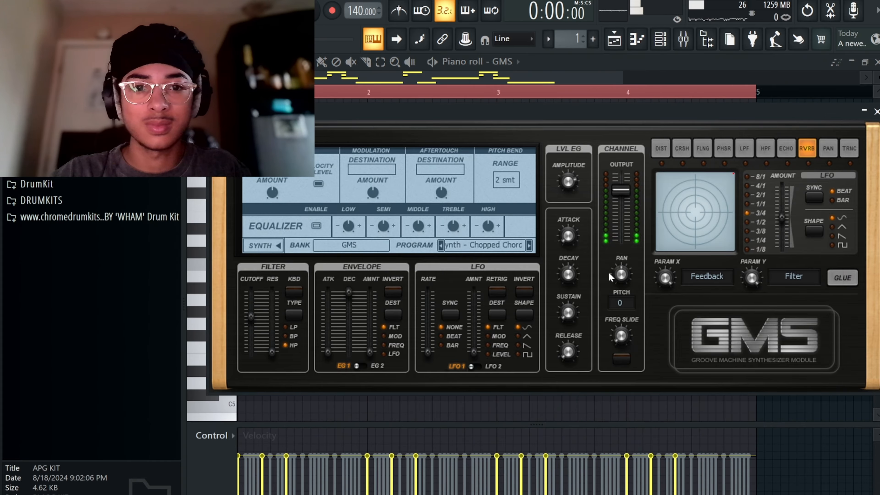
click(530, 245)
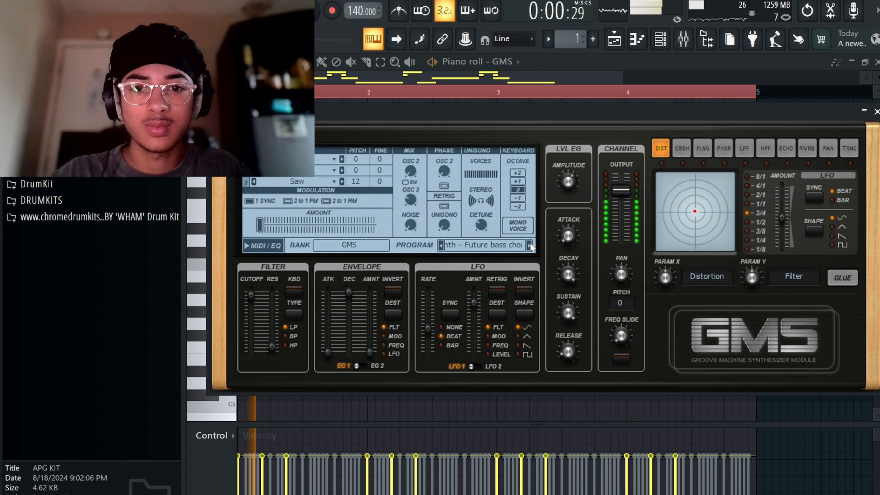
click(529, 245)
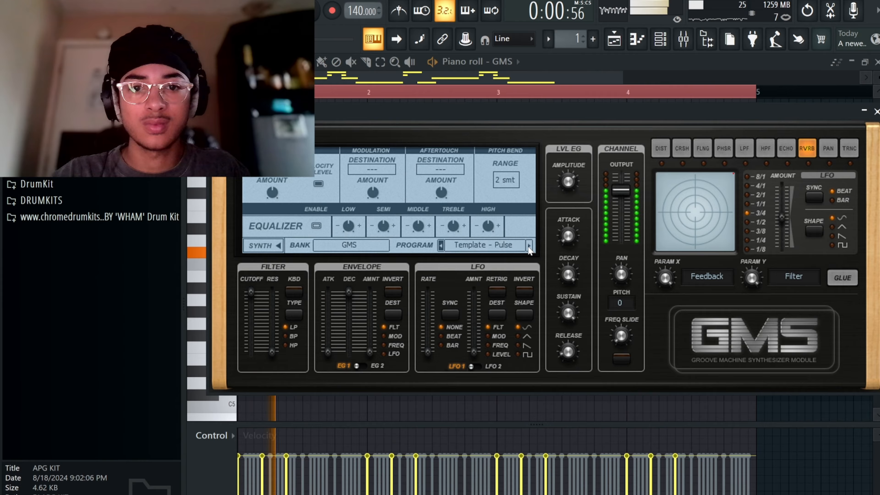
click(522, 245)
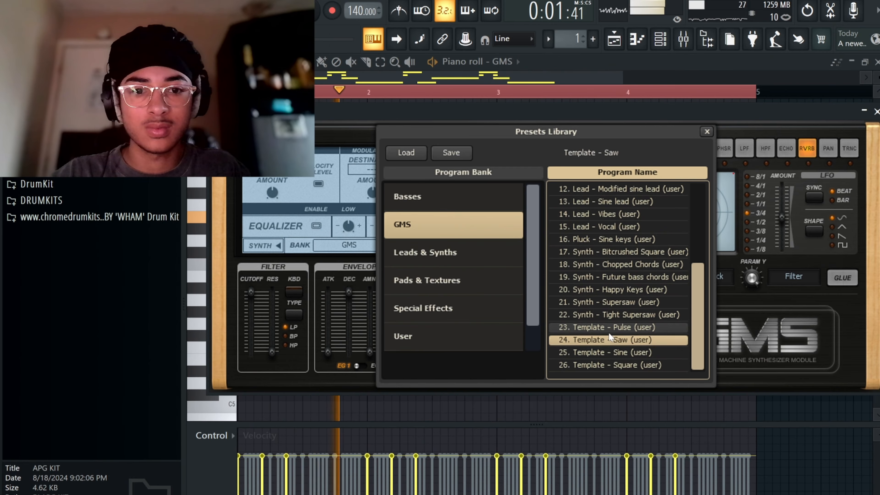
click(637, 353)
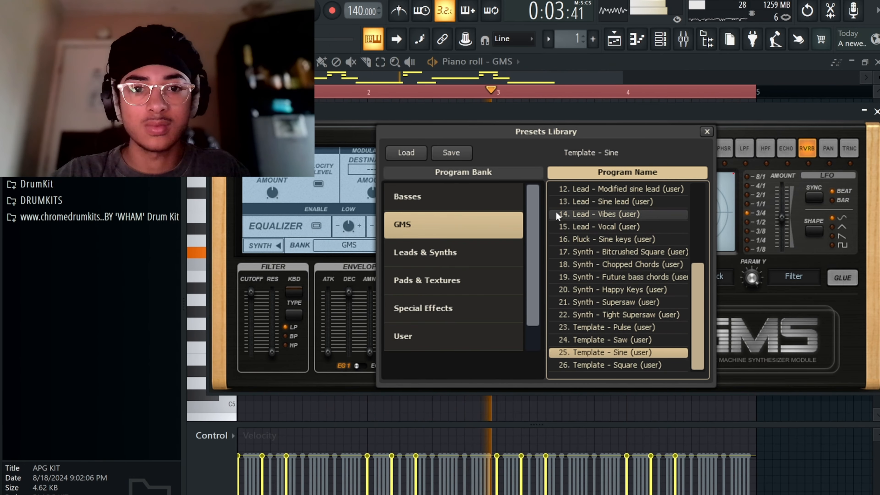
Transpose all channels down three semitones
click(668, 44)
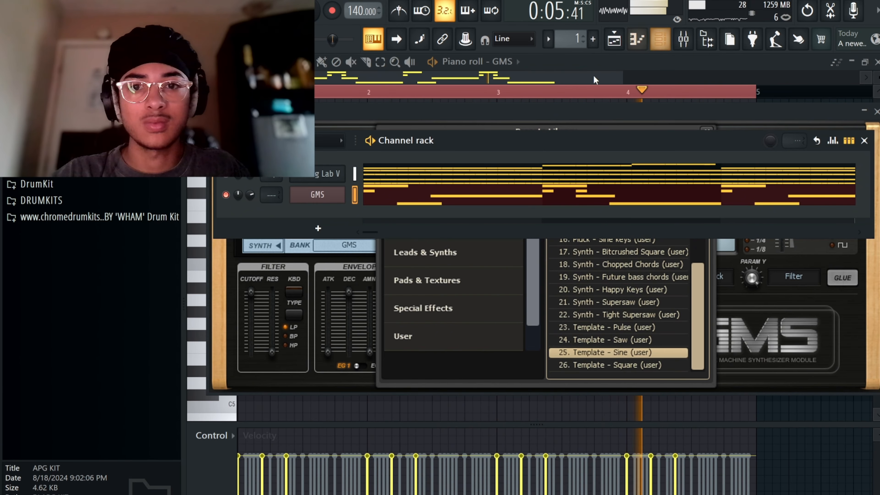
click(222, 141)
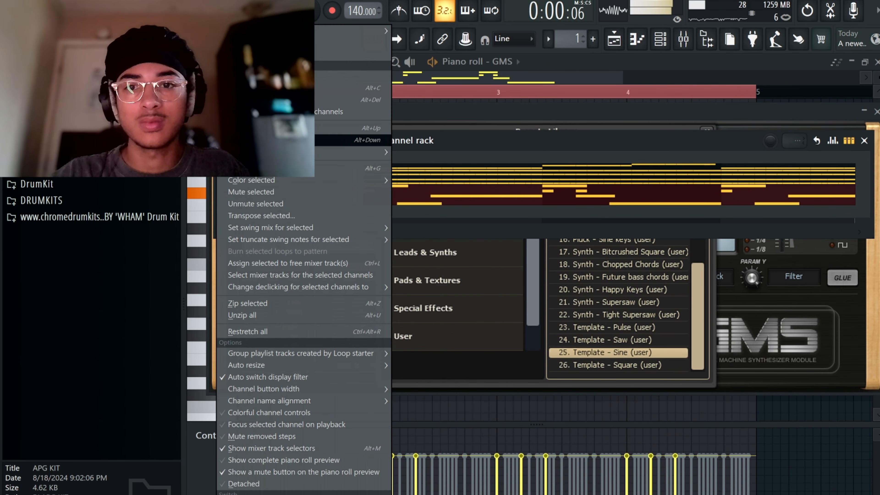
click(264, 205)
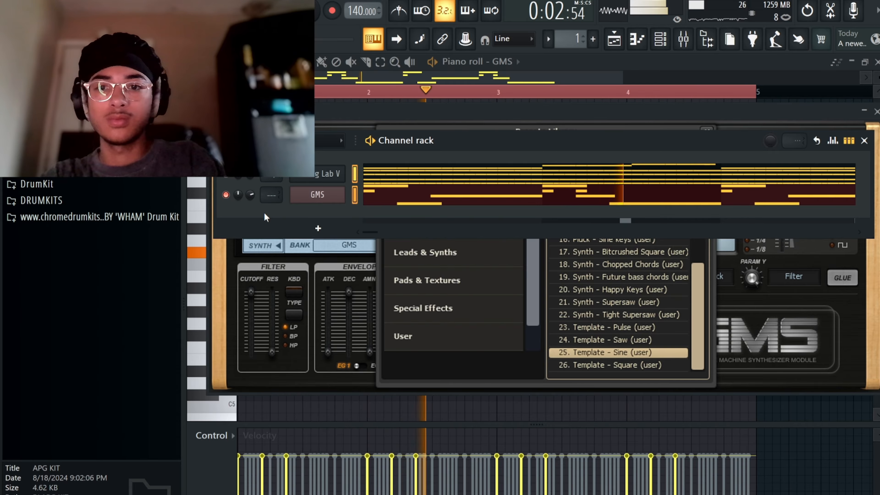
Add a second GMS channel and load the Key - Synth Organ preset from the GMS bank
click(322, 229)
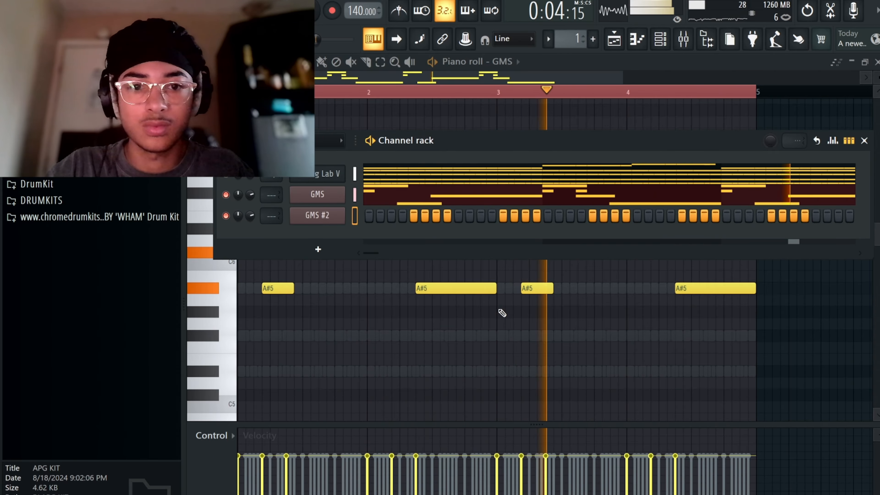
click(338, 220)
click(392, 265)
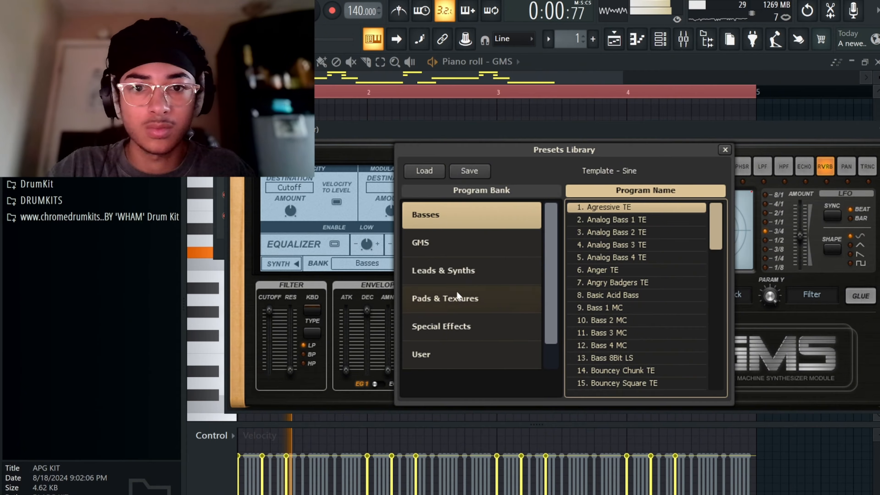
click(443, 270)
click(433, 242)
click(633, 270)
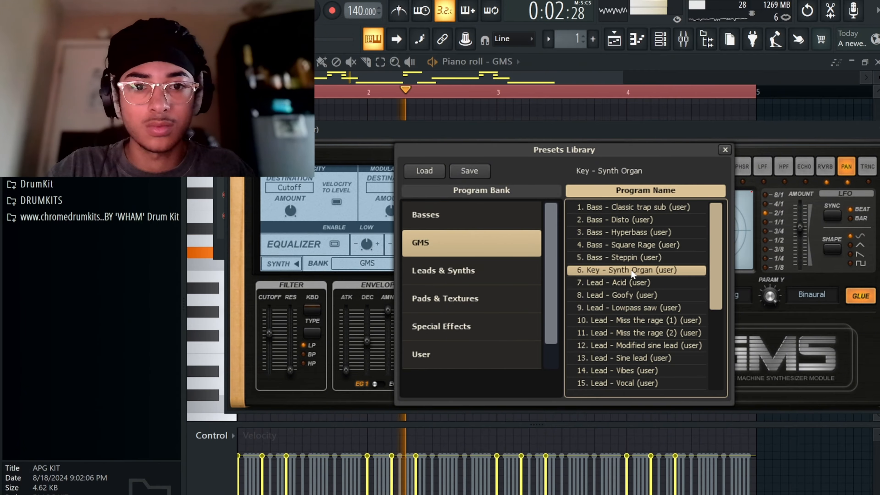
Place a short F#5 note at the start of bar 1 for GMS #2
click(659, 81)
scroll(311, 279, down, 3)
click(256, 265)
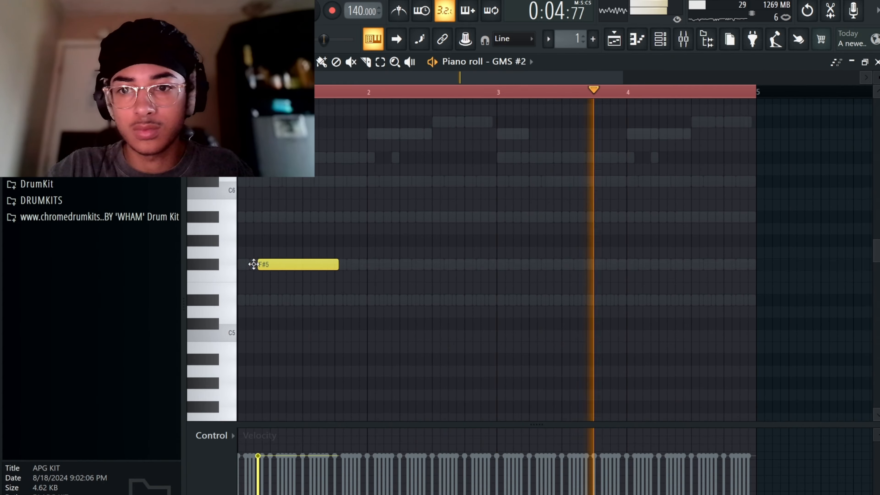
drag(254, 264, 239, 265)
scroll(260, 91, up, 4)
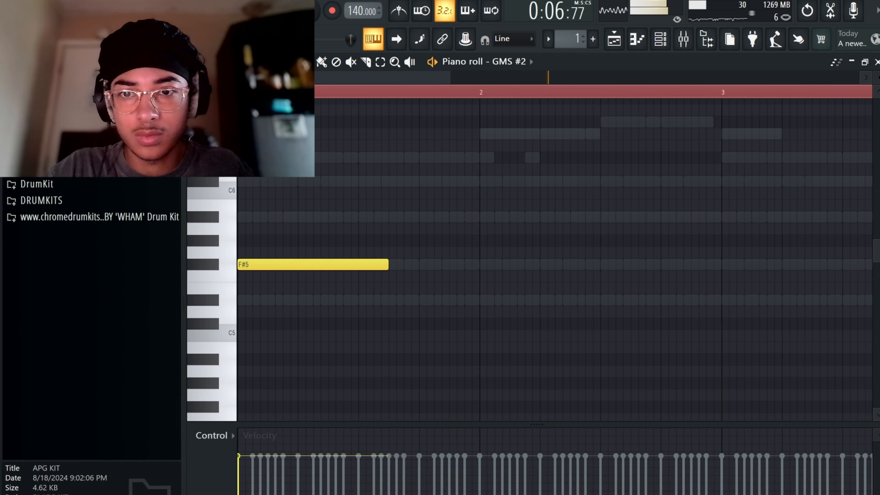
key(space)
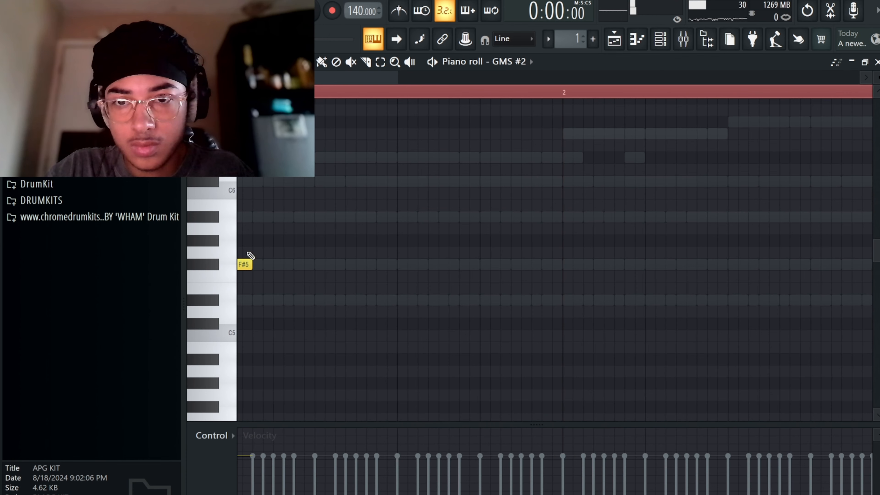
drag(327, 80, 308, 80)
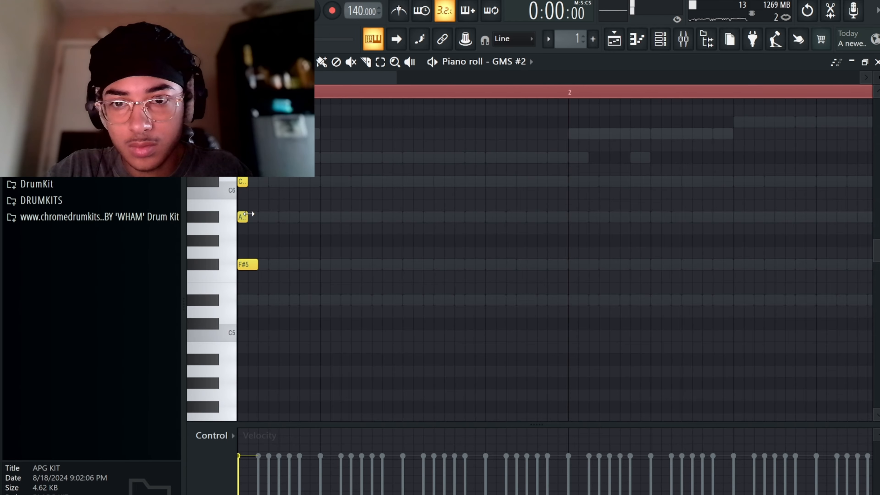
Stack D#5, A#5 and C#6 with the opening F#5, and follow them with short A#5, C#6 and D#6 notes
key(space)
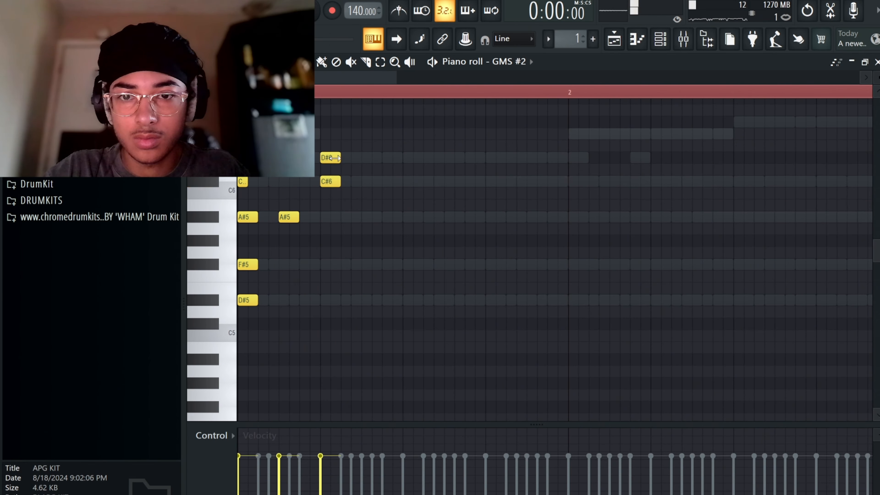
key(space)
key(space)
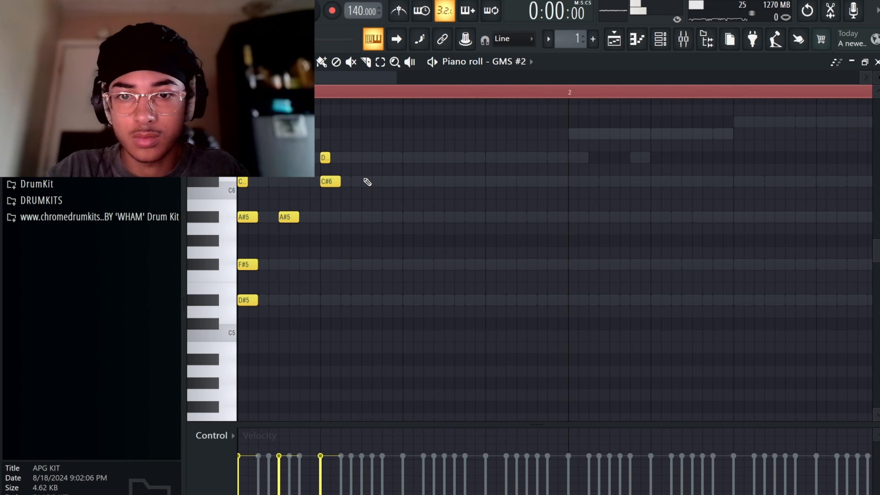
Add a longer D#6 at the end of the bar 1 phrase and duplicate the phrase into bar 2
drag(368, 158, 697, 169)
key(space)
key(ctrl+a)
key(space)
key(space)
scroll(539, 96, down, 3)
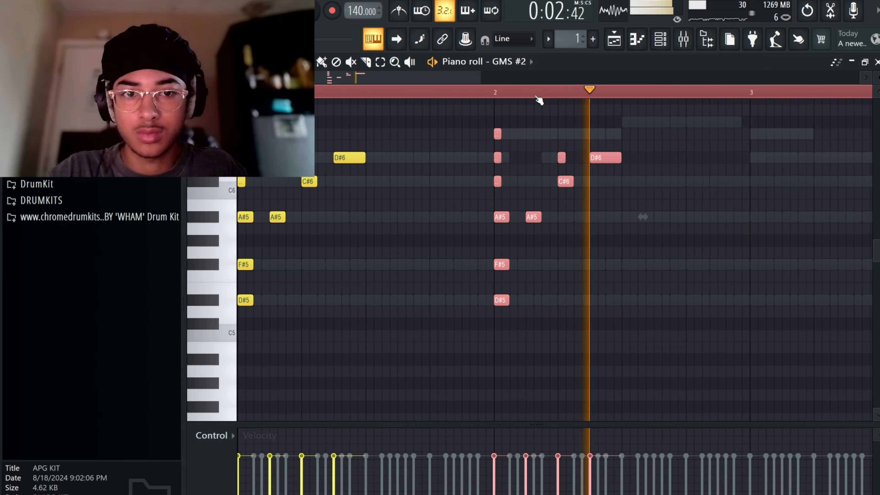
Change the last note of the bar 2 phrase to A#5 and copy both bars into bars 3–4
click(551, 205)
key(space)
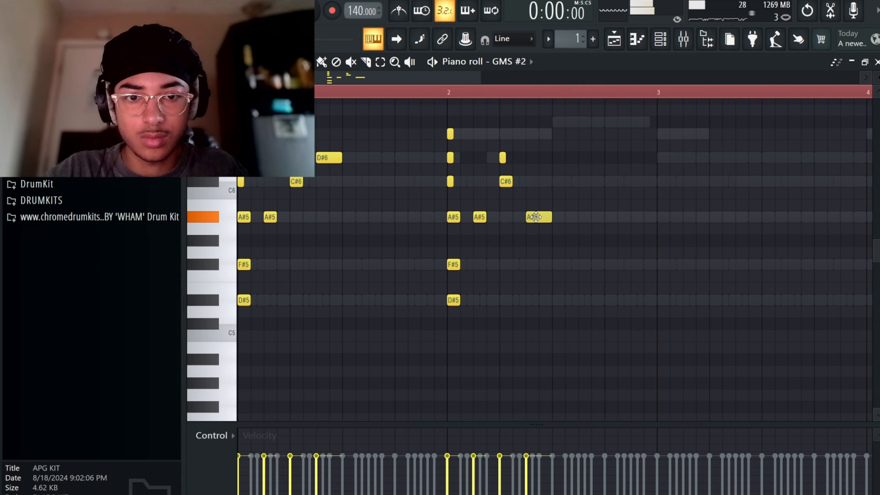
scroll(407, 95, down, 3)
key(ctrl+a)
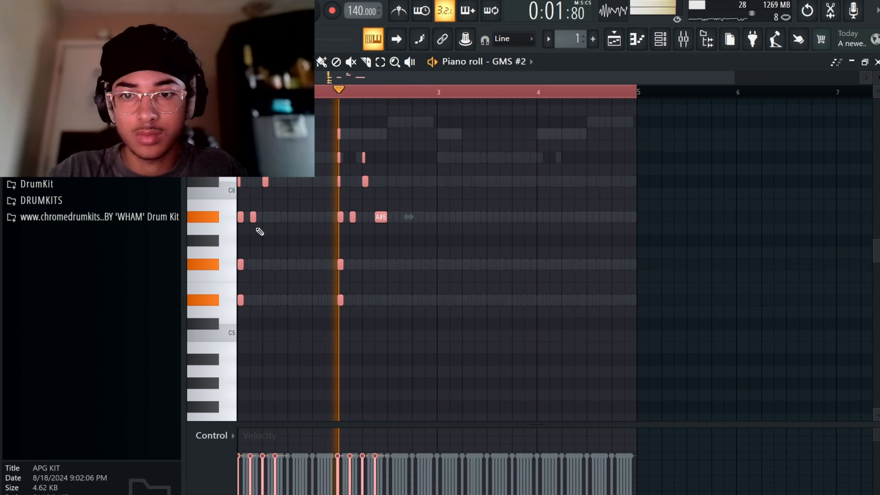
key(ctrl+b)
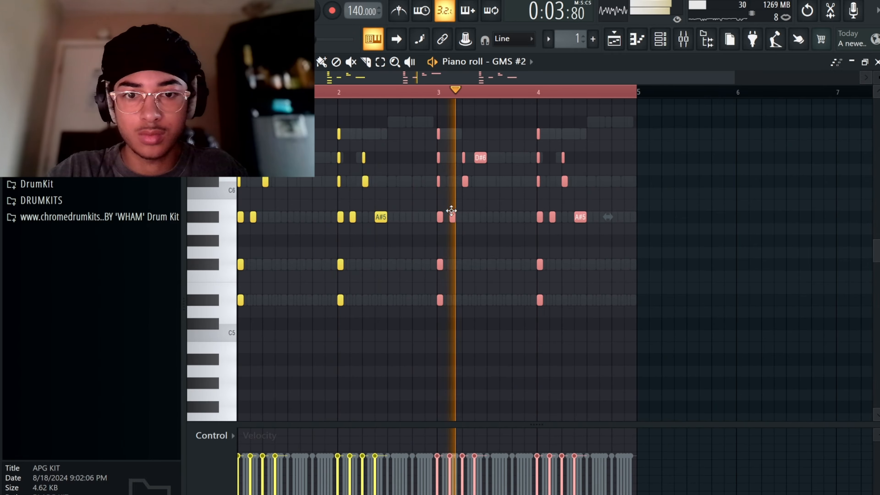
key(ctrl+d)
Try the Lead - Lowpass saw and Lead - Vocal presets on GMS #2, and settle on Pluck - Sine keys
click(660, 39)
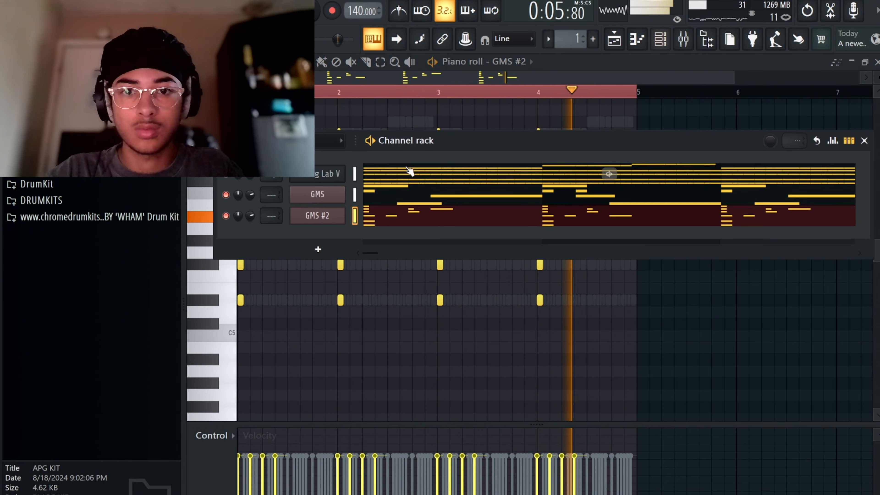
click(299, 219)
click(616, 308)
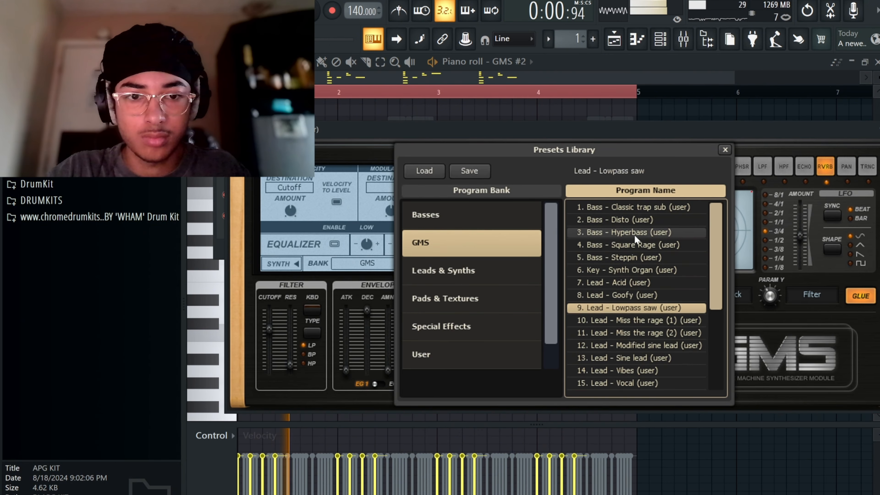
scroll(621, 271, down, 3)
scroll(635, 299, up, 1)
scroll(634, 299, down, 2)
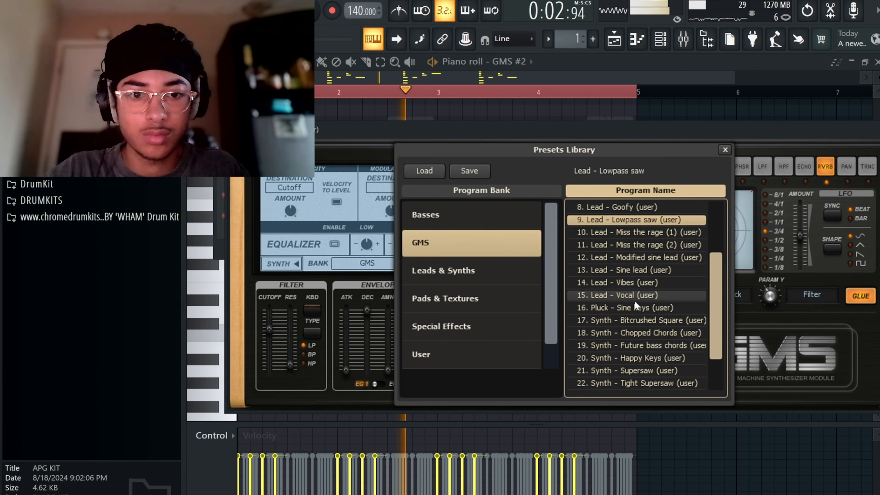
click(634, 298)
key(Down)
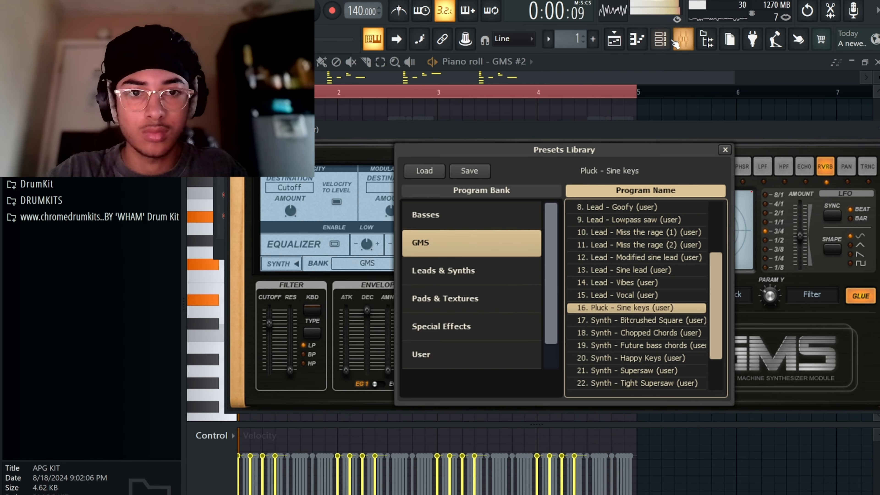
Transpose all three channels up four semitones and stop playback
click(660, 39)
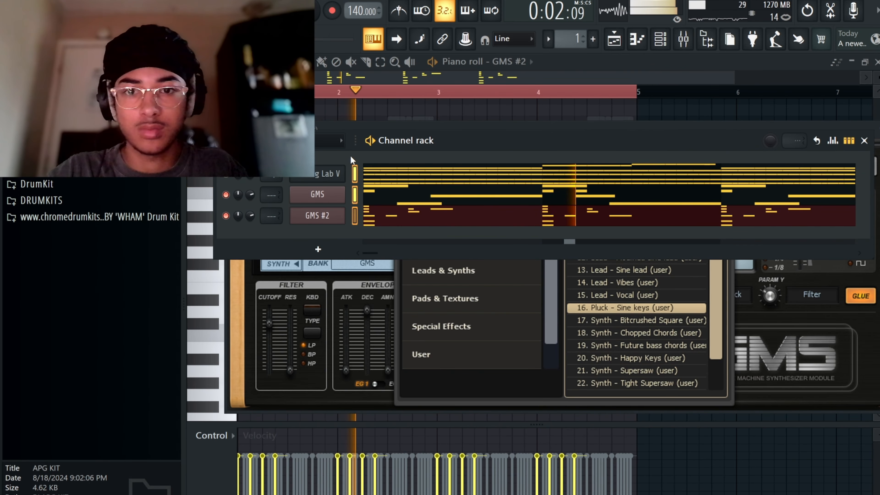
click(224, 140)
click(259, 215)
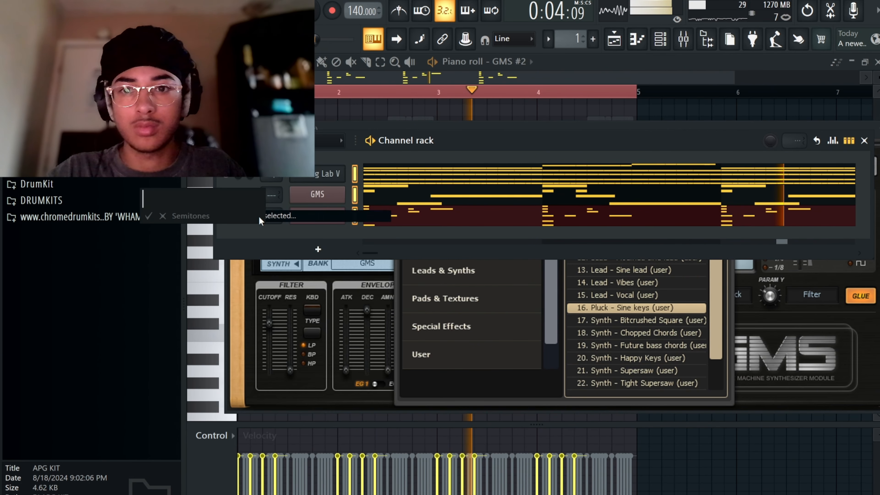
text(+12)
key(Return)
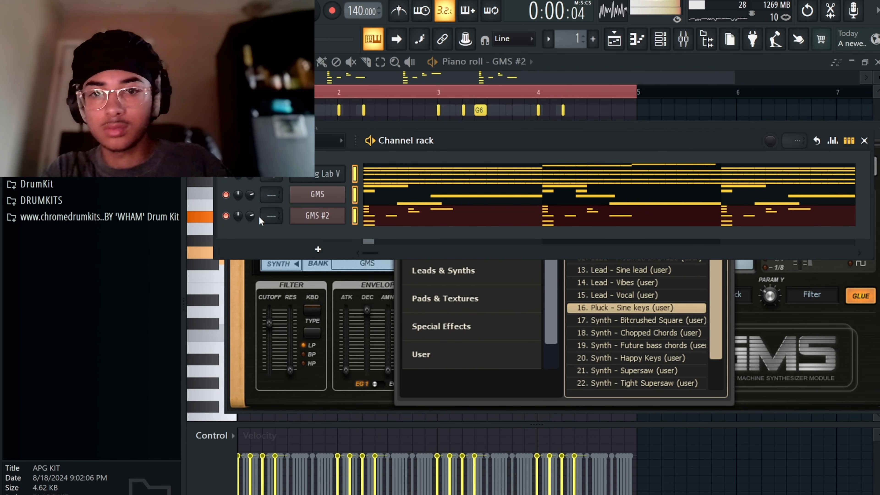
key(space)
Review the transposed GMS melody in the piano roll and play its opening
click(371, 194)
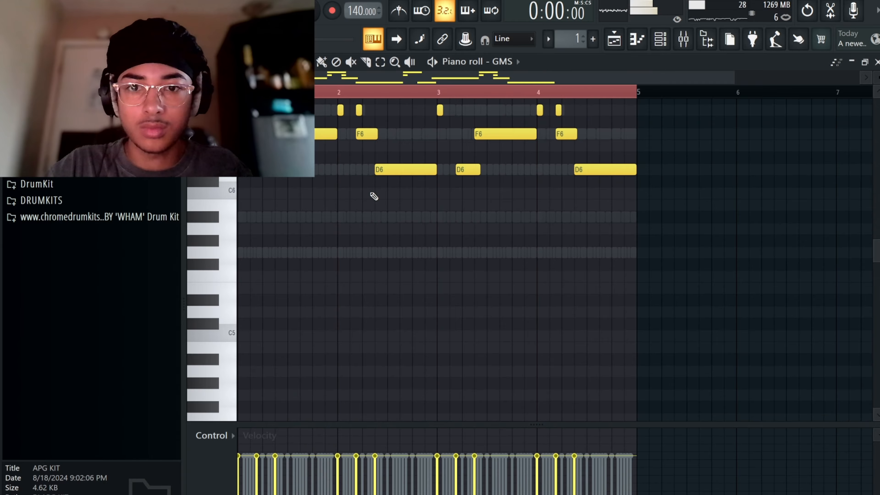
scroll(376, 203, up, 4)
key(space)
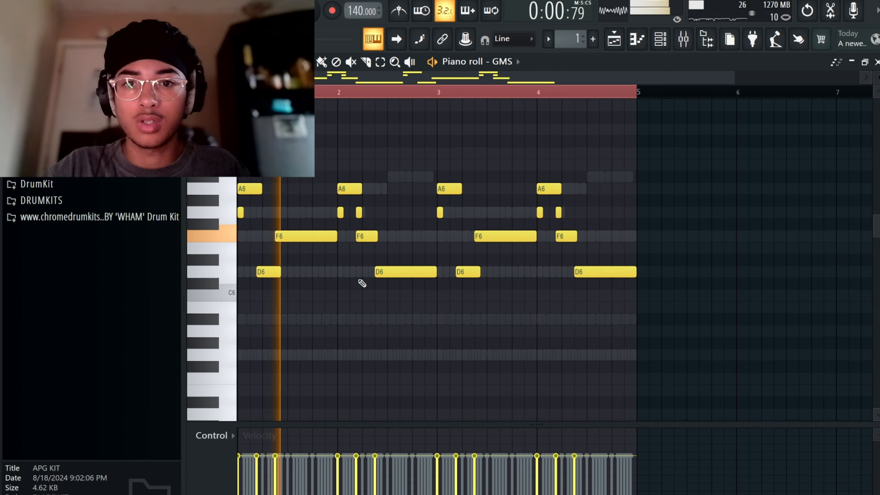
key(space)
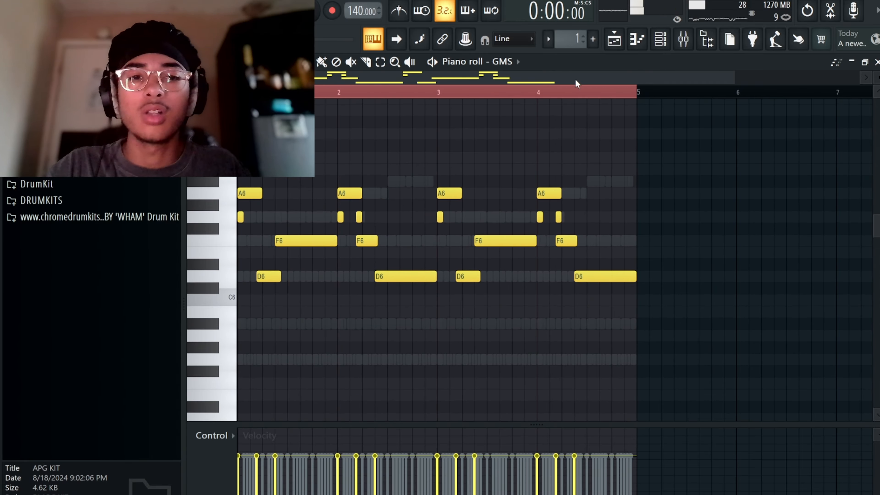
Clone the GMS channel as a third GMS layer and mute the original
click(659, 40)
right_click(322, 191)
click(398, 337)
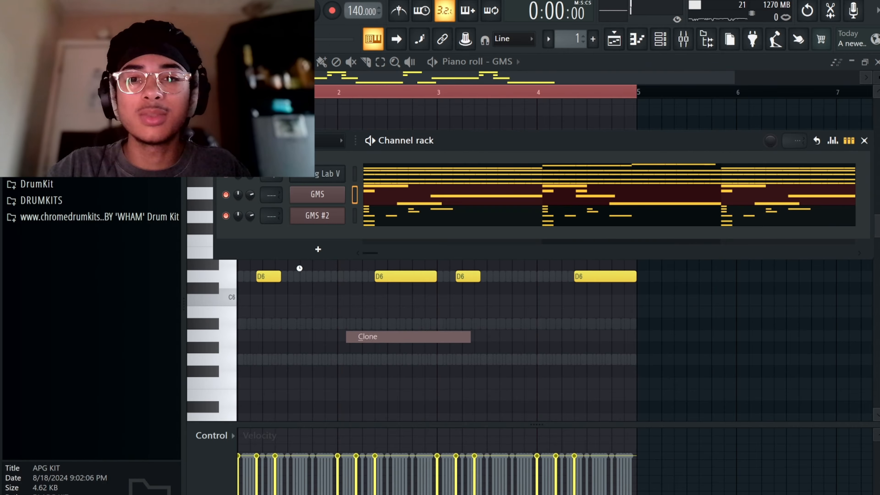
click(227, 195)
Copy the GMS melody into GMS #3 and shorten its long F6 and D6 notes
right_click(330, 194)
click(495, 207)
right_click(328, 219)
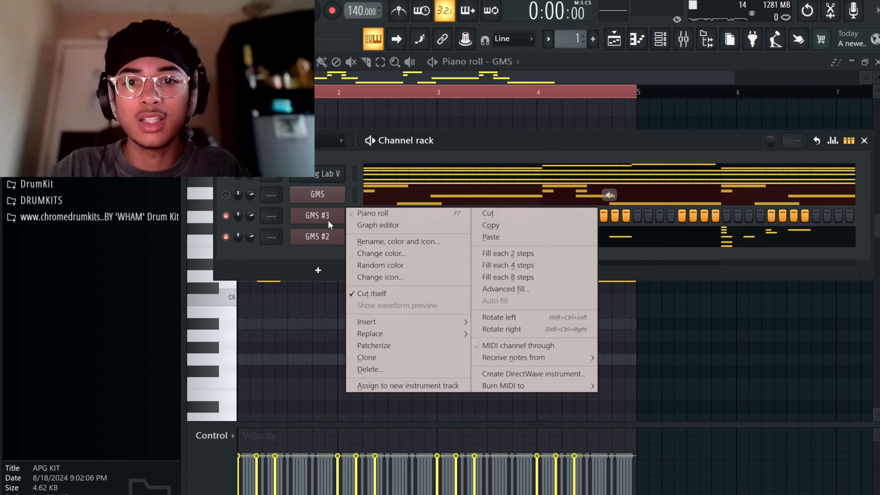
click(485, 241)
click(337, 220)
click(407, 212)
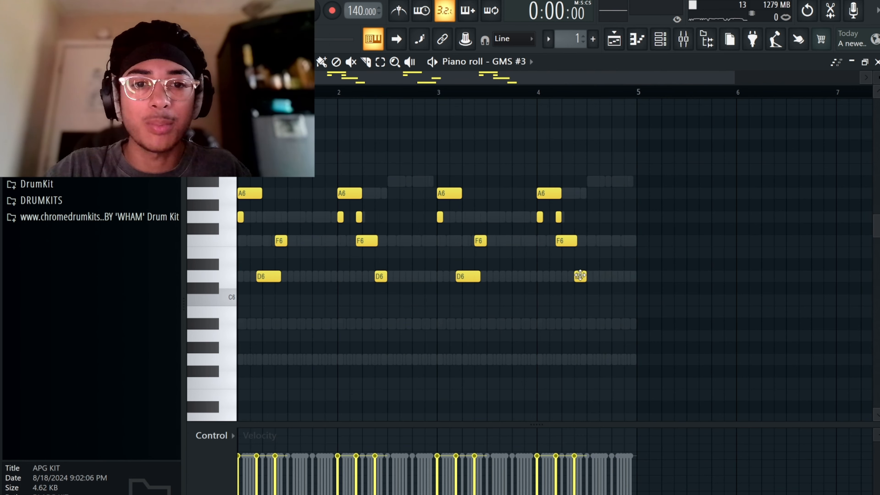
Fill the gaps in the GMS #3 melody with a duplicate of its notes shifted half a bar later and play it
key(ctrl+a)
drag(580, 276, 629, 275)
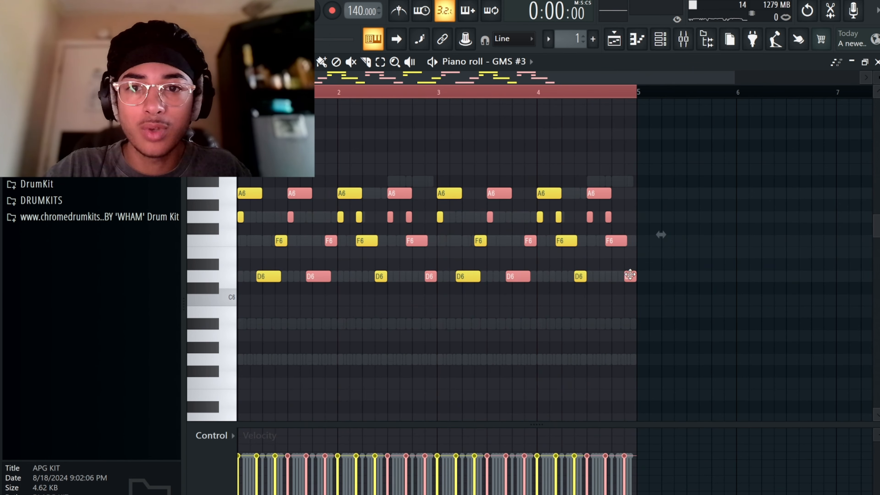
key(space)
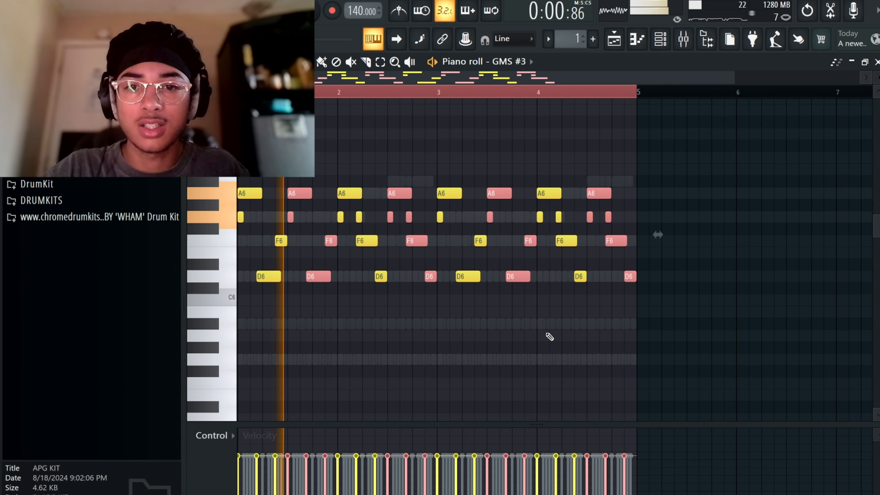
click(466, 337)
key(space)
key(space)
right_click(330, 242)
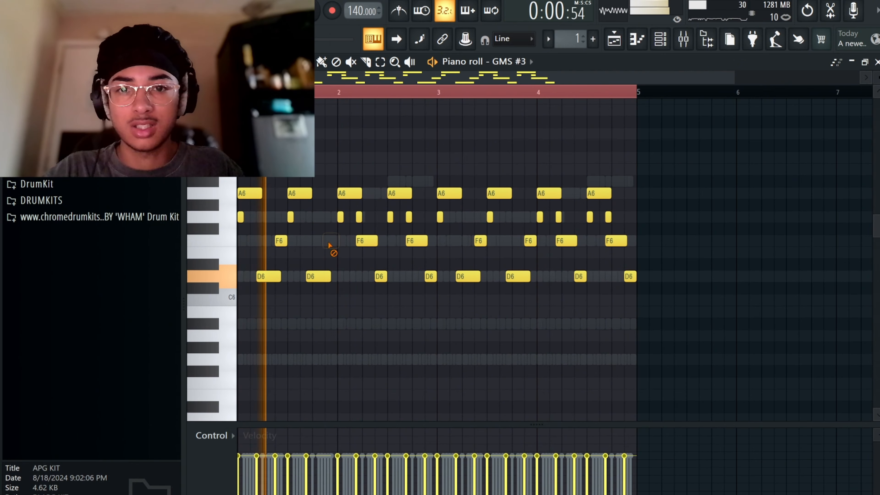
key(ctrl+z)
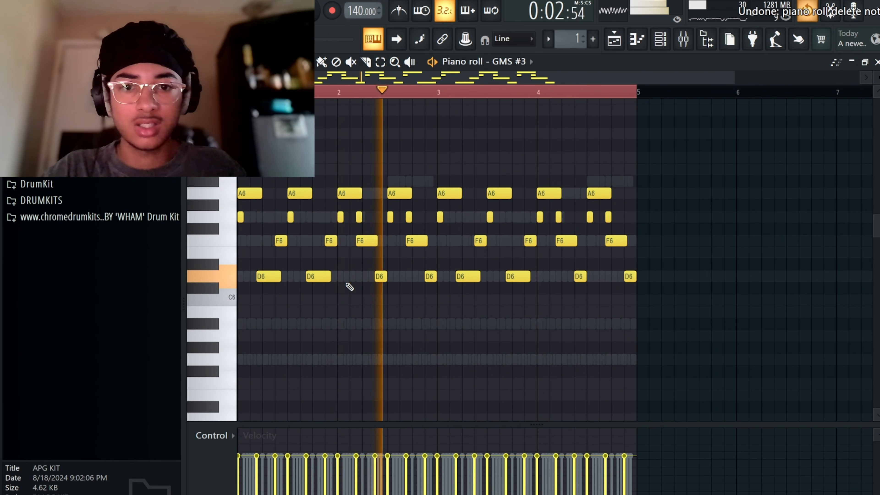
Unmute the original GMS channel and delete the cloned GMS #3 channel
key(F6)
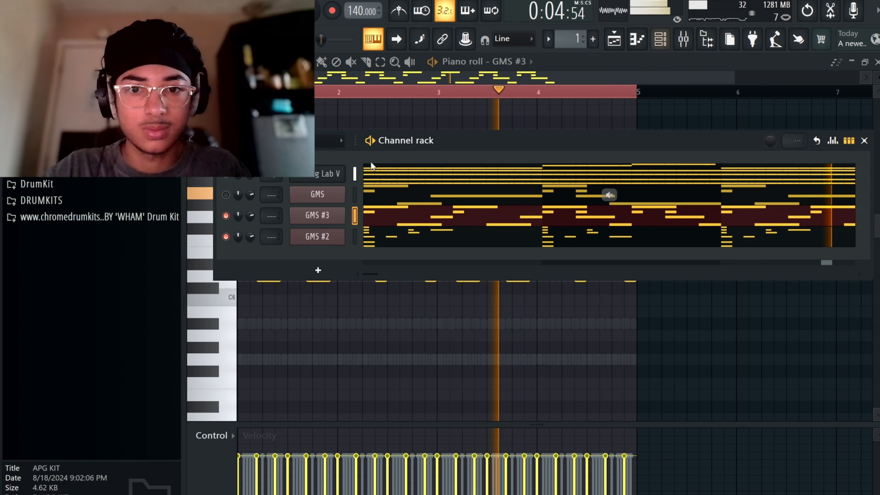
click(226, 216)
click(226, 194)
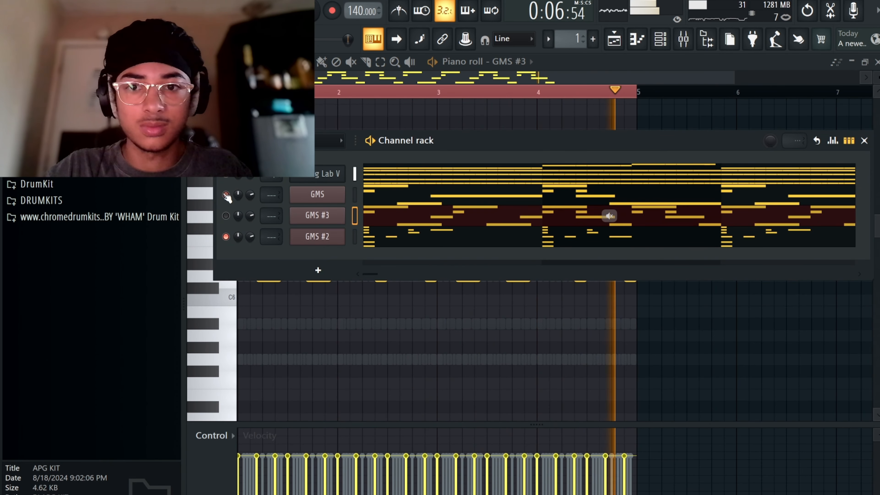
right_click(339, 221)
click(362, 369)
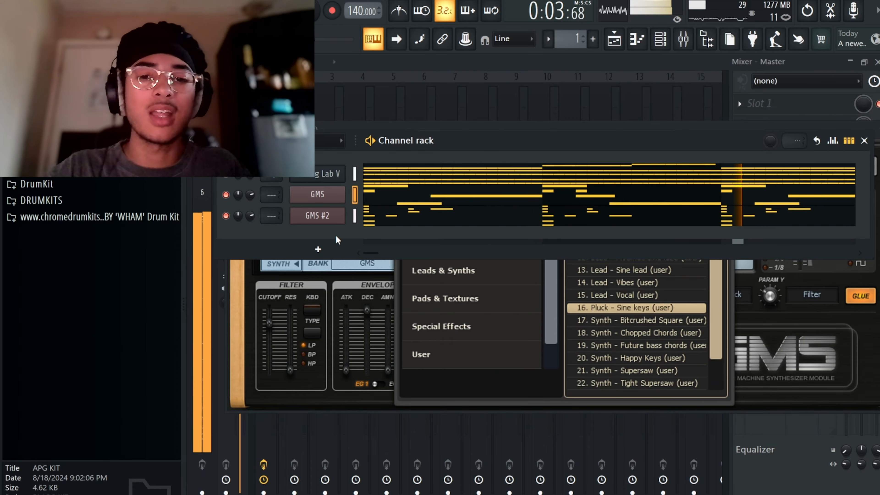
Transpose all three channels down two semitones and replay the pattern
double_click(355, 215)
click(225, 140)
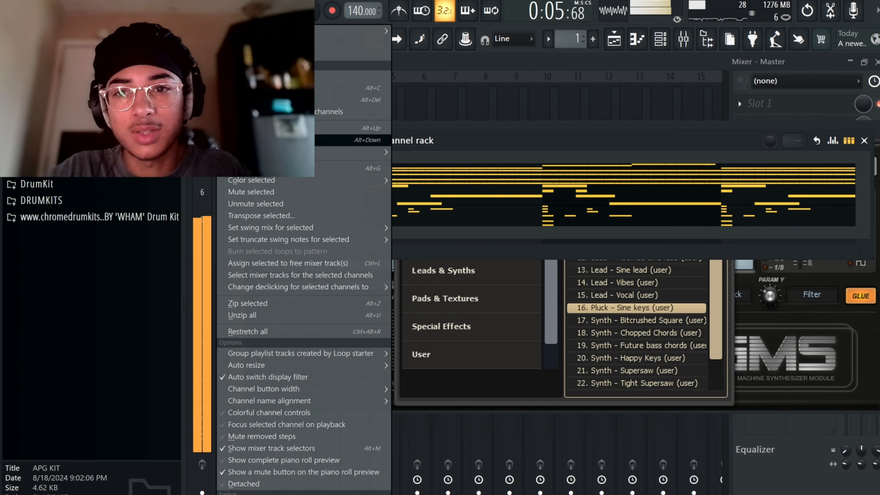
click(252, 216)
key(Return)
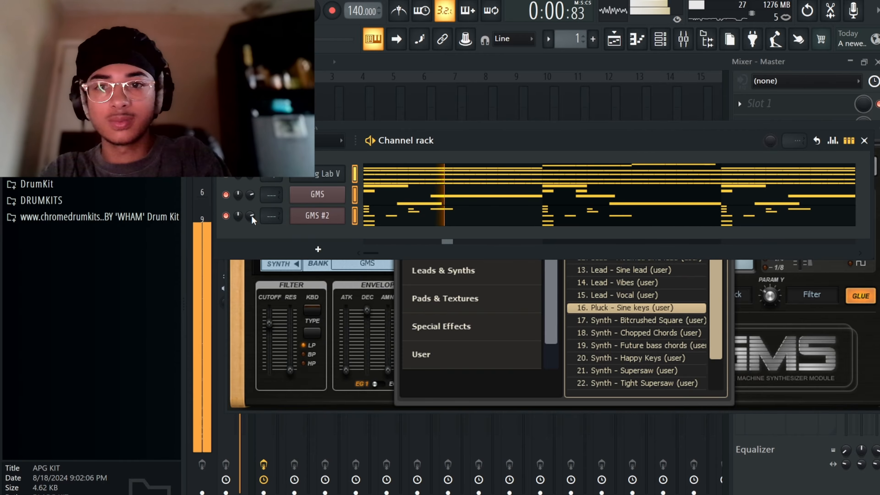
key(space)
key(space)
Add a Heat Up 3 channel and browse the BASS category of its presets
click(318, 249)
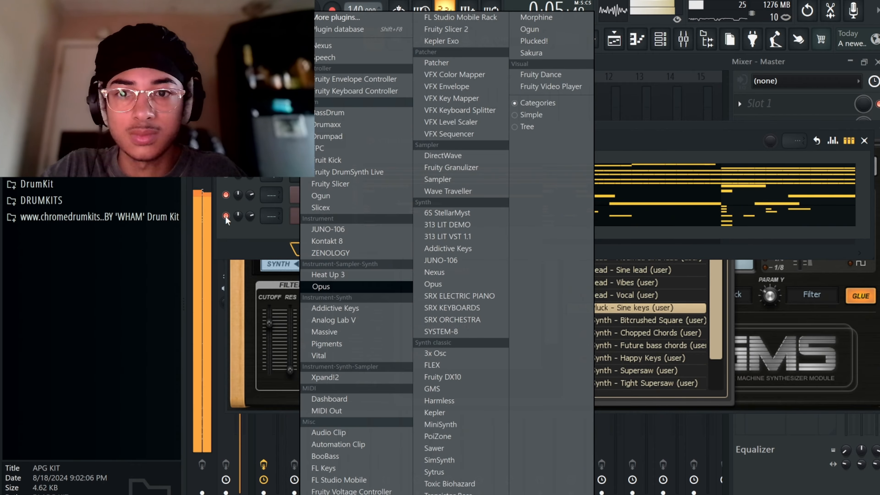
key(Escape)
click(318, 249)
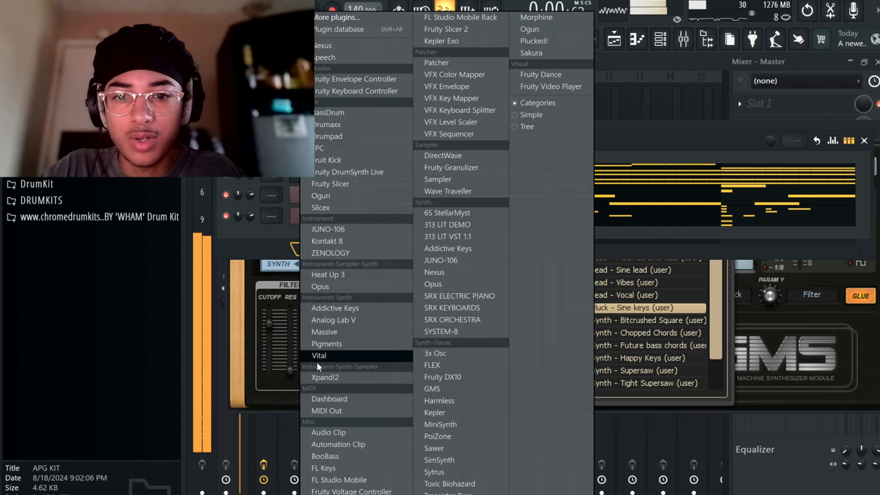
click(358, 272)
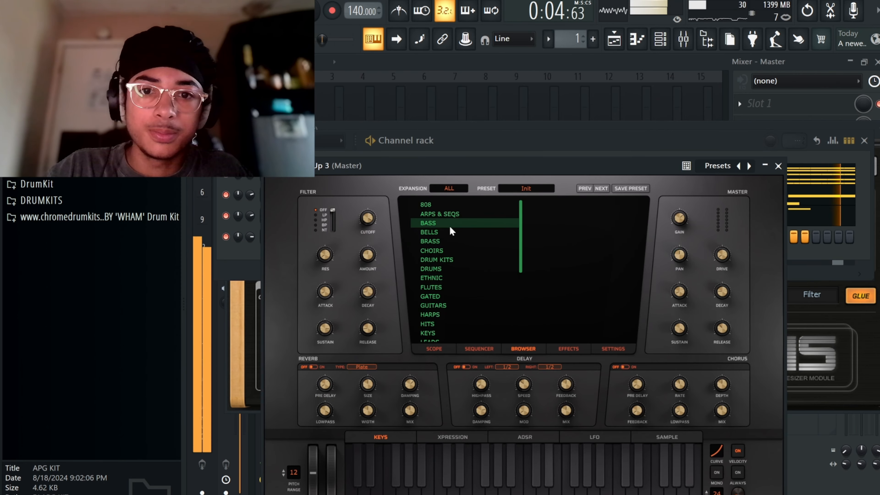
click(427, 223)
scroll(568, 254, up, 3)
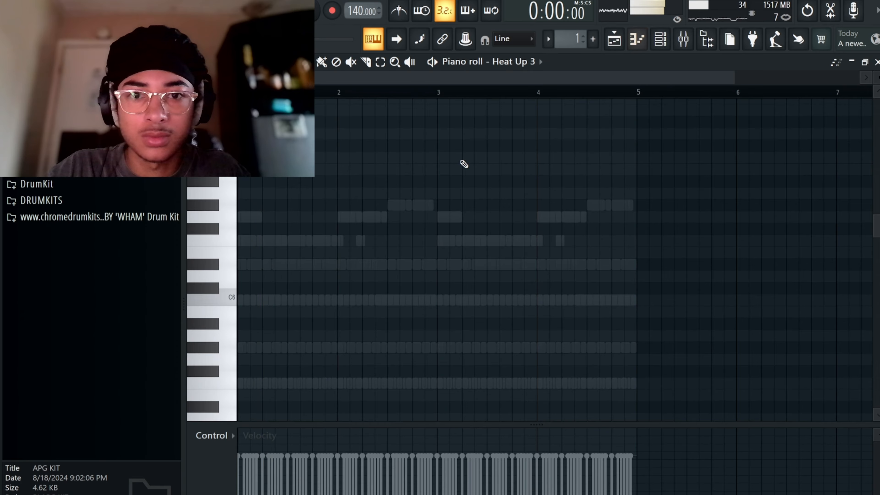
Draw a one-bar F5 note at the start of the Heat Up 3 pattern and play it with the other layers
scroll(328, 282, down, 4)
click(264, 277)
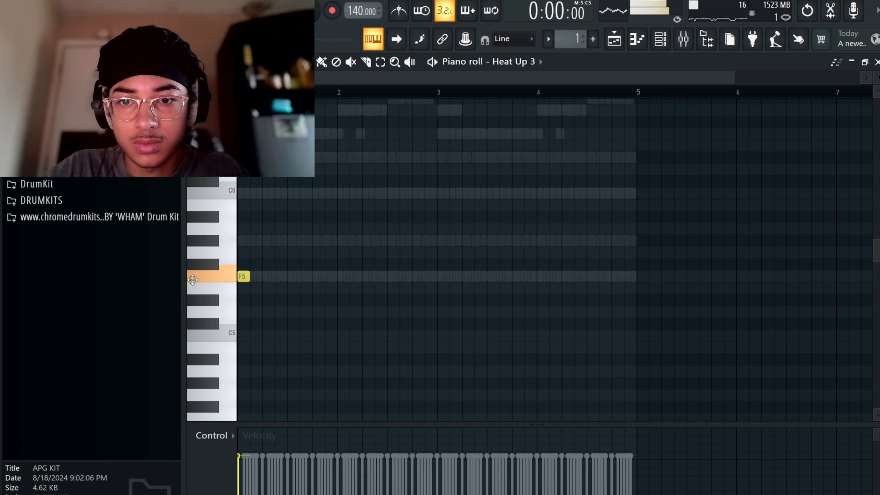
drag(339, 276, 337, 276)
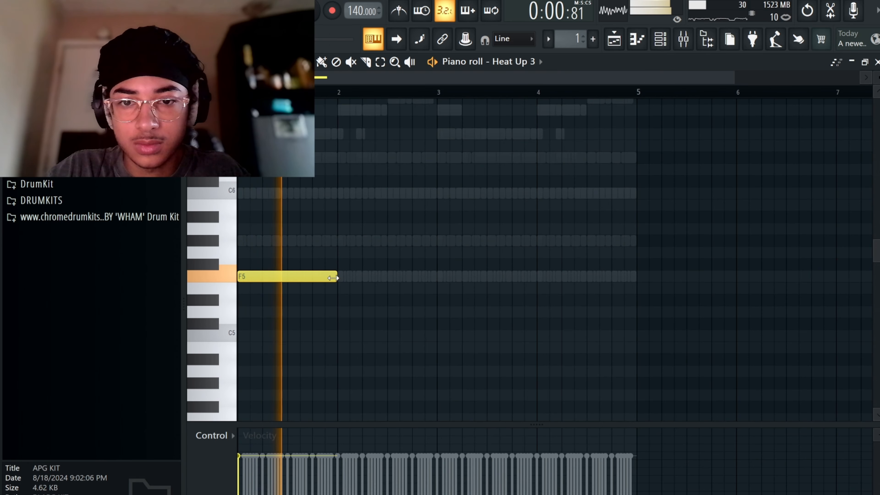
key(space)
key(space)
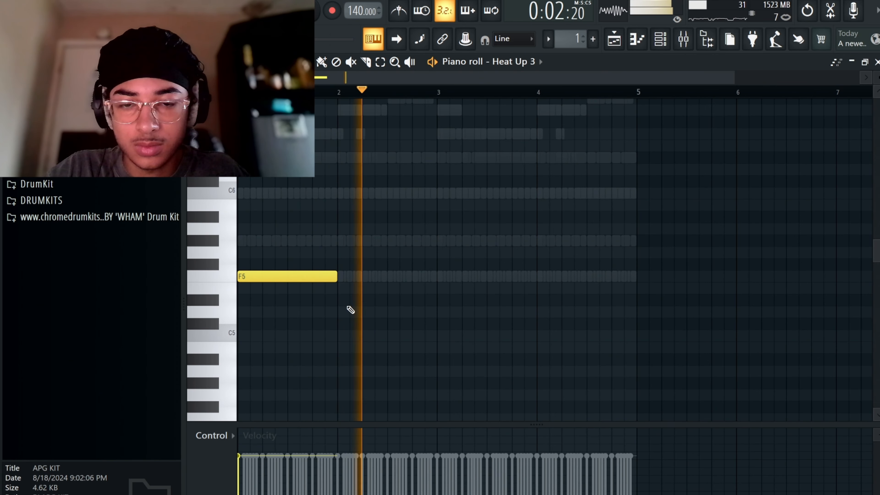
Continue the Heat Up 3 bass line with one-bar notes C#5, D#5 and C#5 in bars 2 to 4
drag(345, 319, 383, 334)
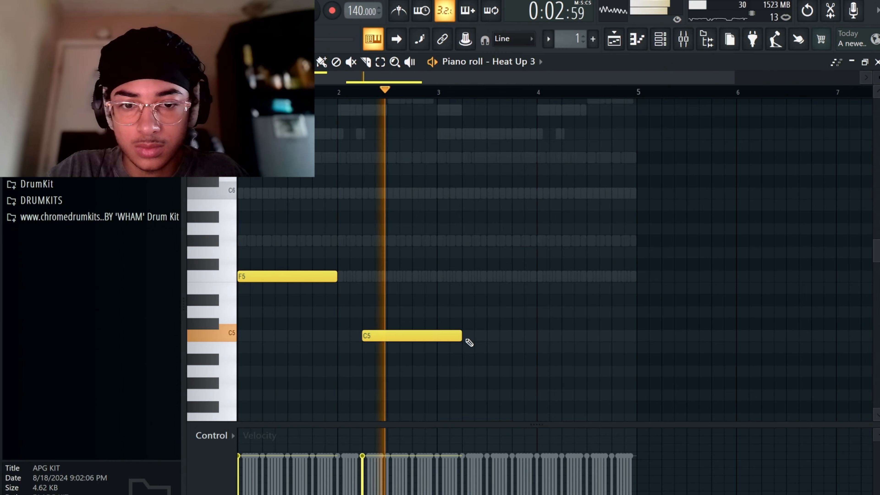
key(space)
drag(442, 336, 418, 324)
key(space)
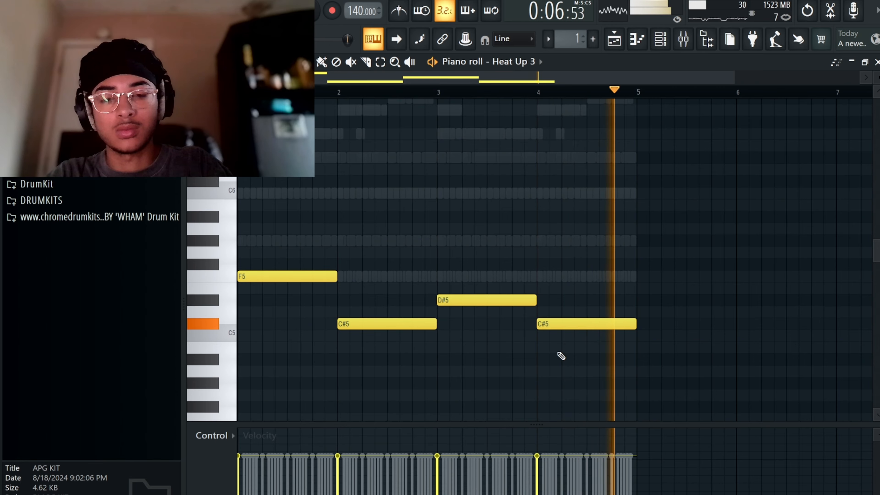
Lower the Heat Up 3 bass line one octave and listen to it with the other channels
key(ctrl+Down)
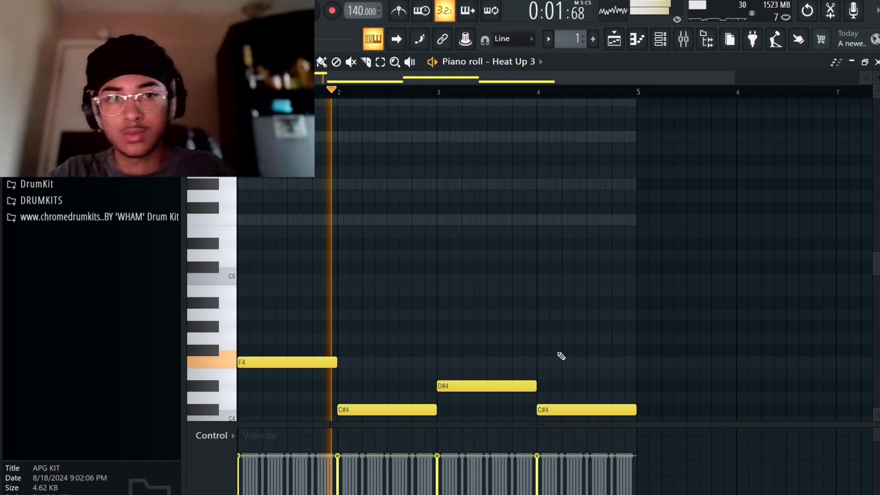
scroll(514, 288, down, 3)
scroll(515, 220, up, 1)
click(660, 44)
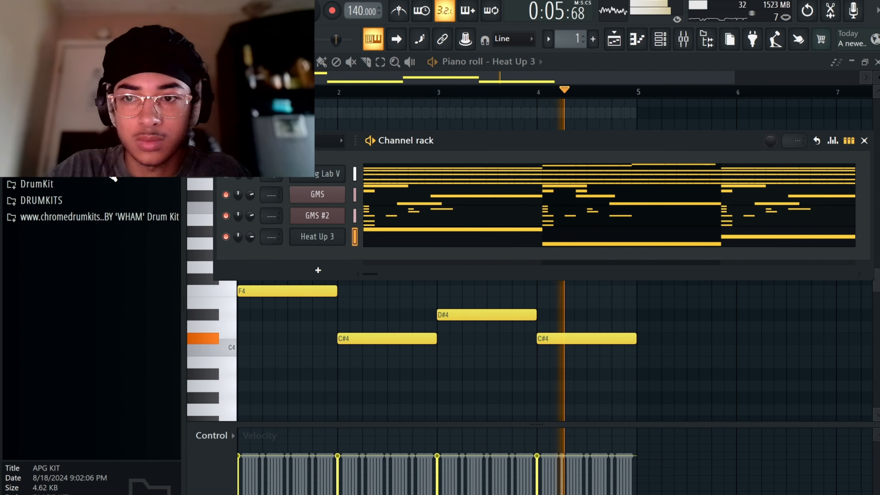
right_click(403, 301)
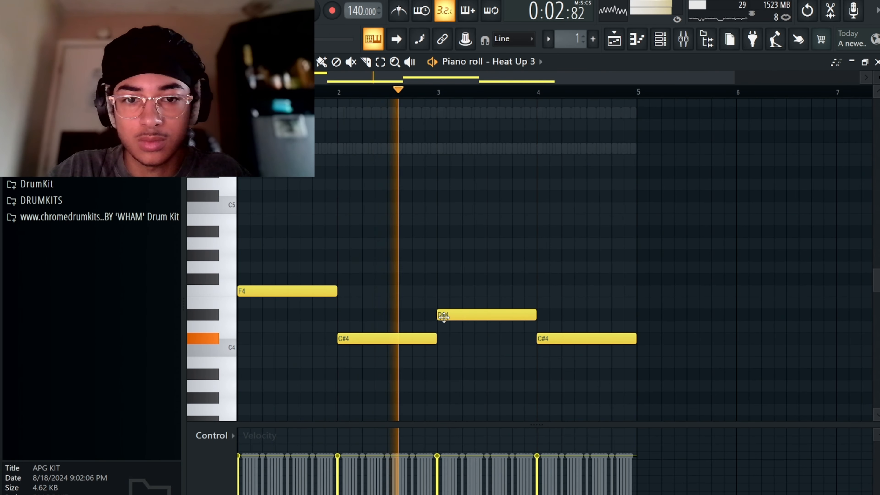
Raise the bar 3 bass note to F4 and play the line
key(space)
drag(442, 314, 446, 296)
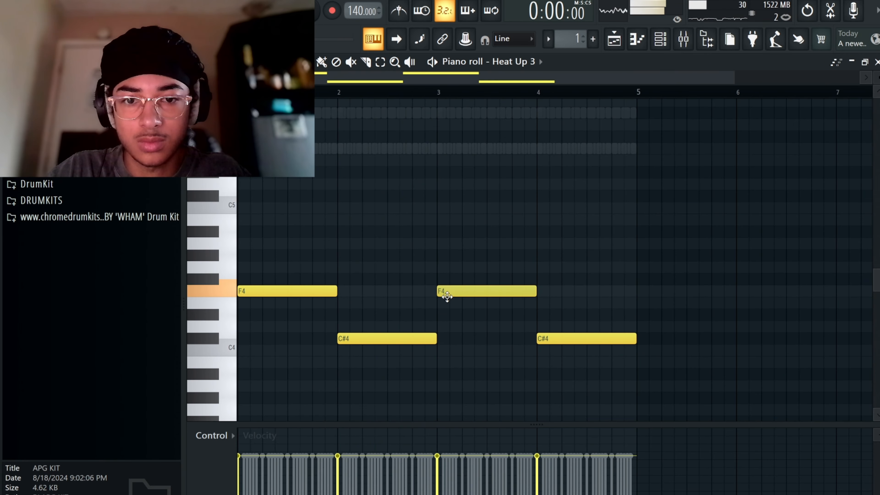
key(space)
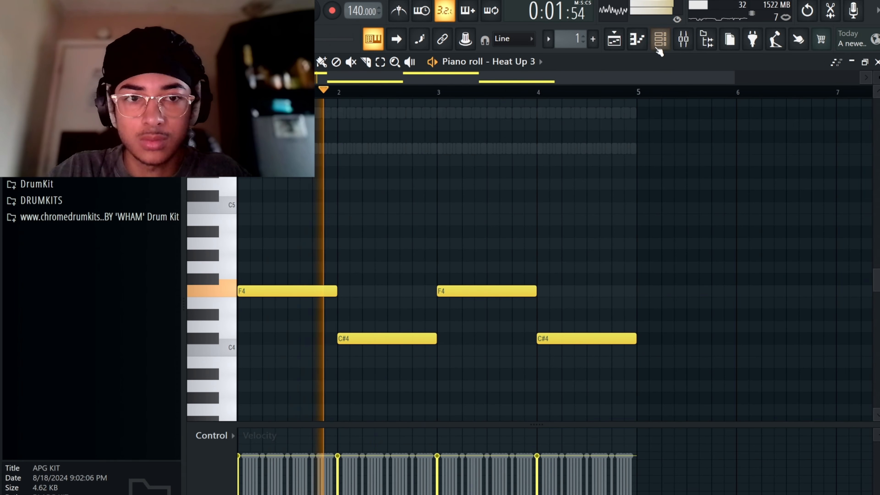
key(F6)
key(F6)
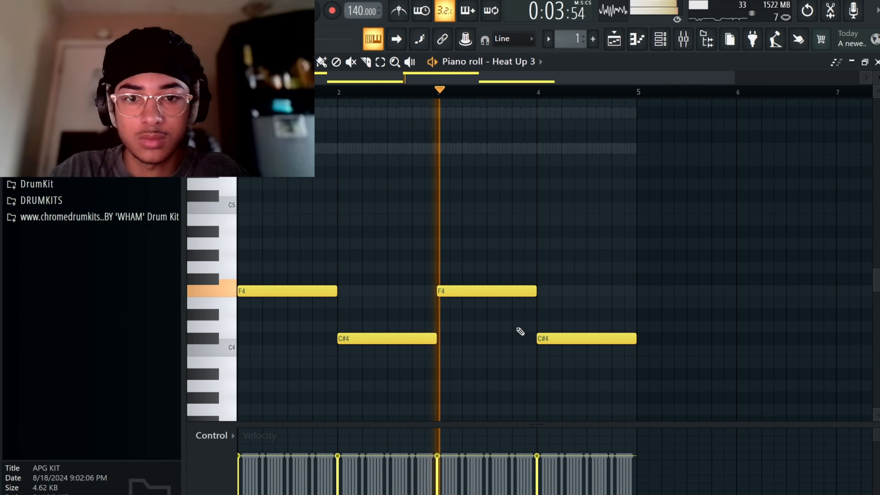
Delete the bass notes after the first F4 and try a shorter second note at bar 2, up to A#4
right_click(516, 291)
right_click(589, 338)
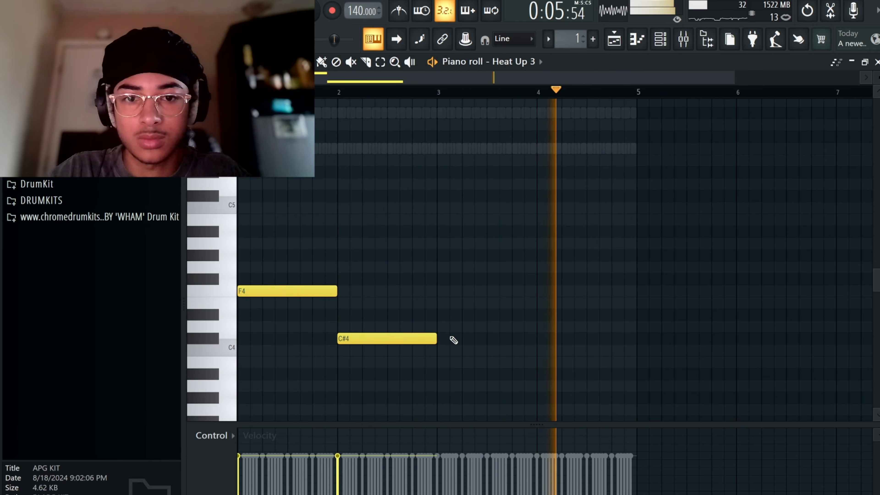
right_click(391, 336)
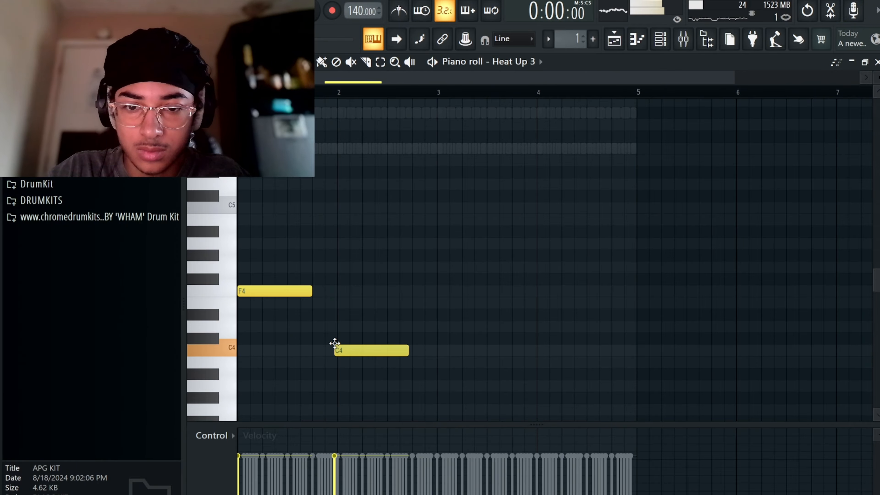
drag(341, 349, 357, 272)
key(space)
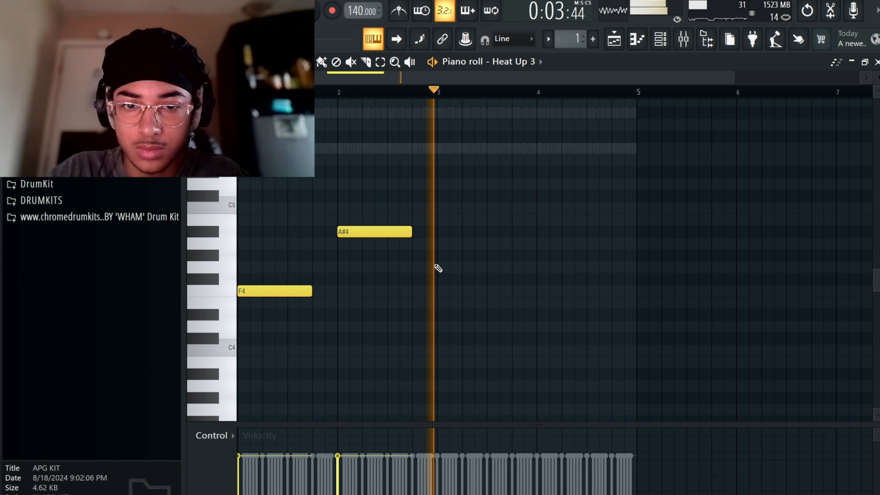
right_click(398, 231)
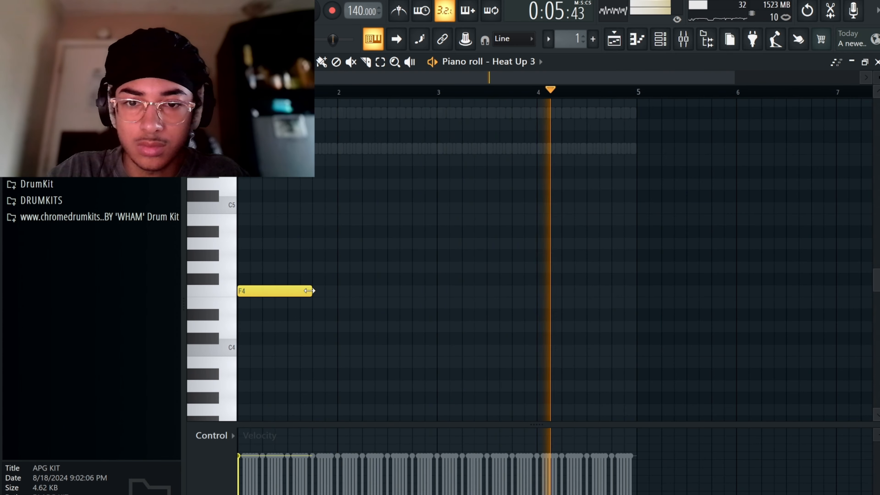
Replace the F4 bass note with a one-bar F5 note and repeat it through the next three bars
drag(309, 290, 334, 291)
right_click(331, 291)
scroll(401, 243, up, 5)
key(space)
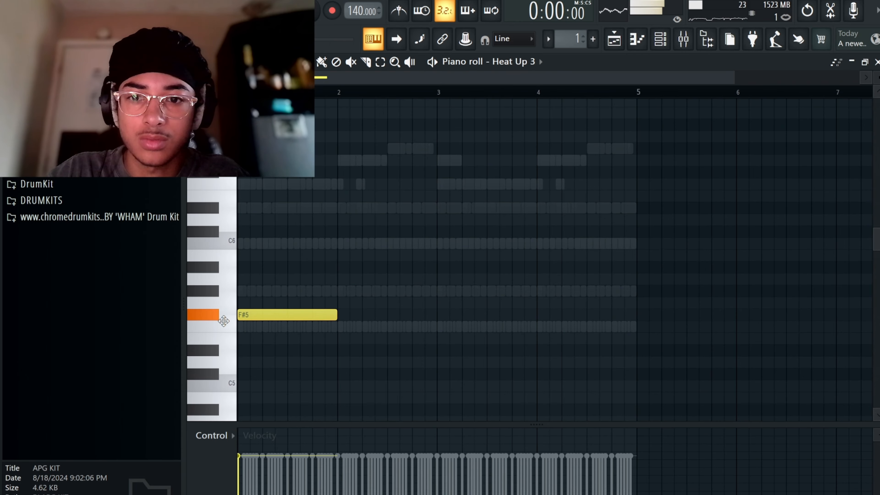
click(343, 326)
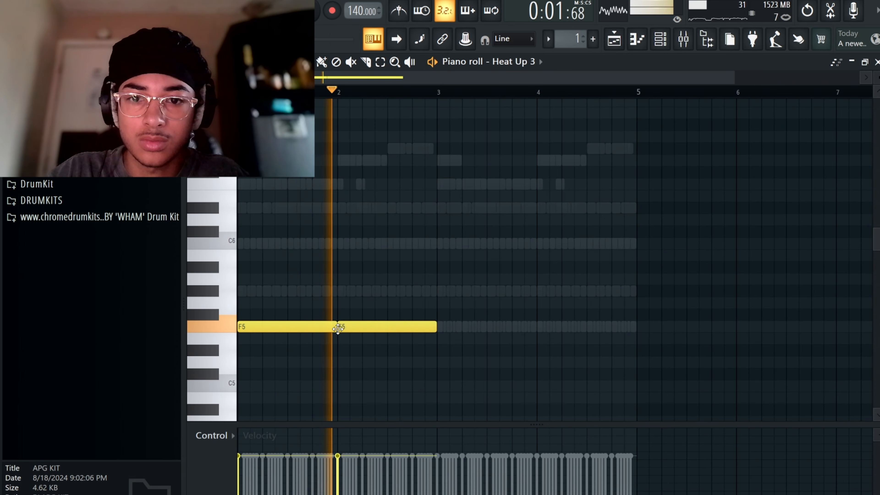
click(439, 326)
click(540, 326)
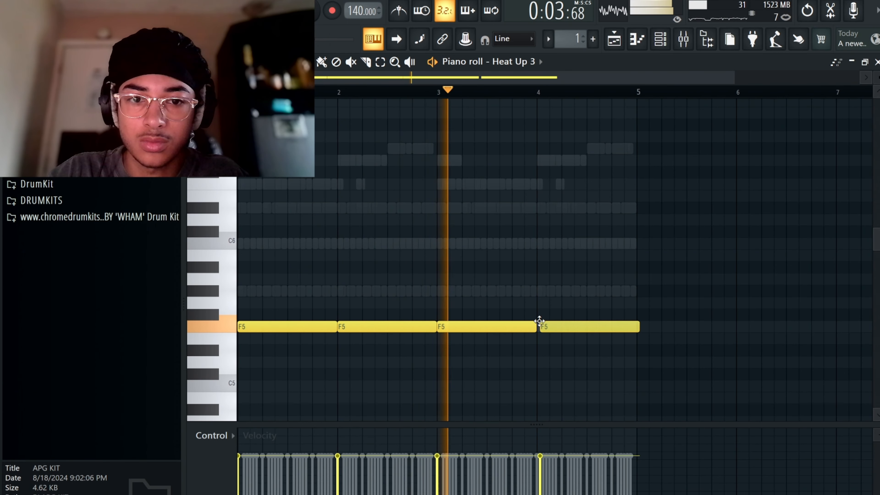
Remove the three repeated F5 notes and stretch the first one across all four bars
right_click(416, 326)
right_click(485, 328)
right_click(582, 329)
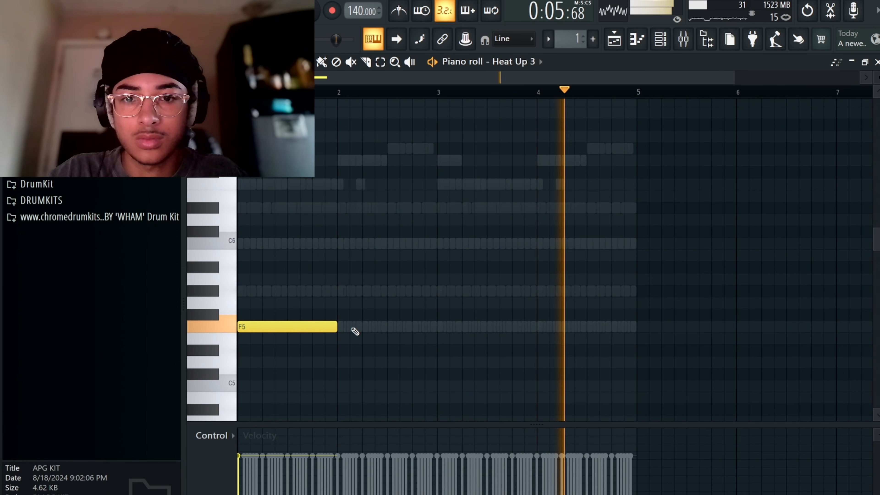
drag(334, 326, 626, 317)
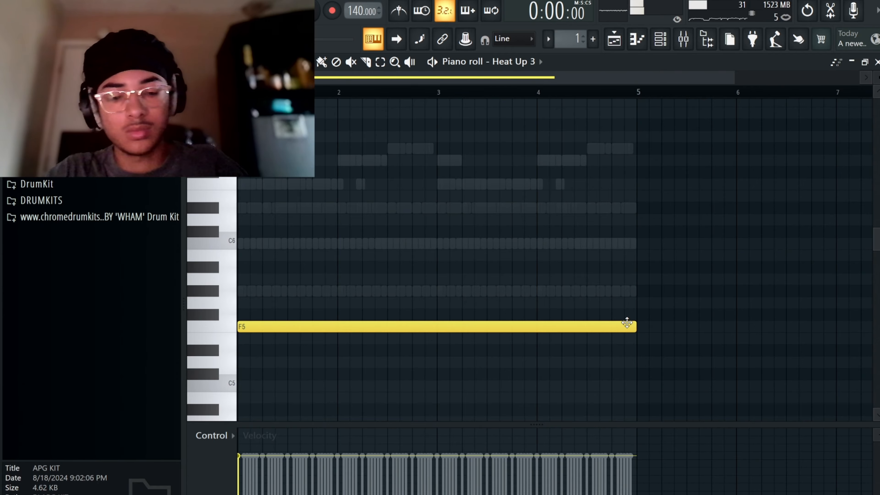
Lower the four-bar bass note two octaves to F3 and play it with the melody
key(ctrl+Down)
key(ctrl+Down)
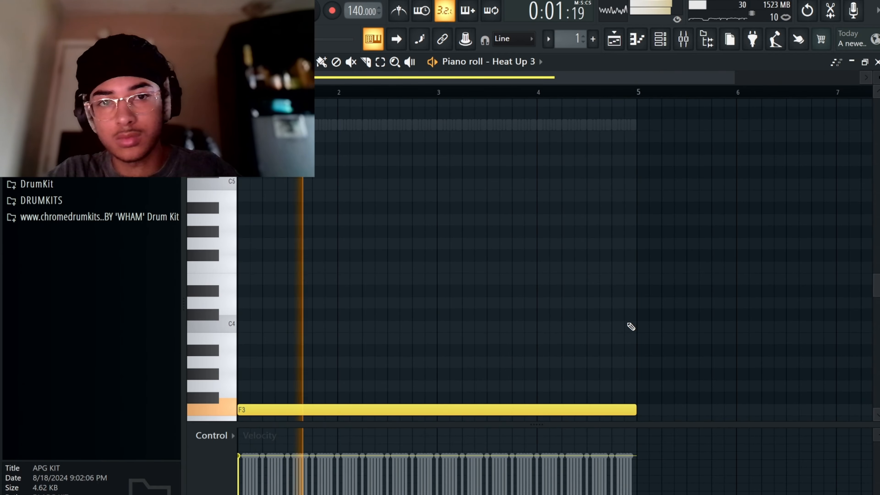
scroll(624, 324, down, 2)
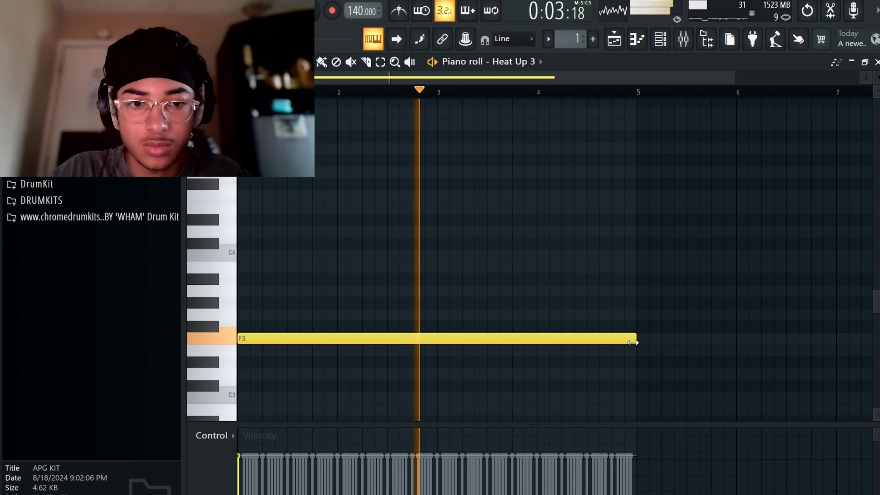
Shorten the F3 bass note to end one beat before bar 3, repeat it at bar 3, and fill the gap with a one-beat C#3
key(space)
drag(632, 343, 471, 326)
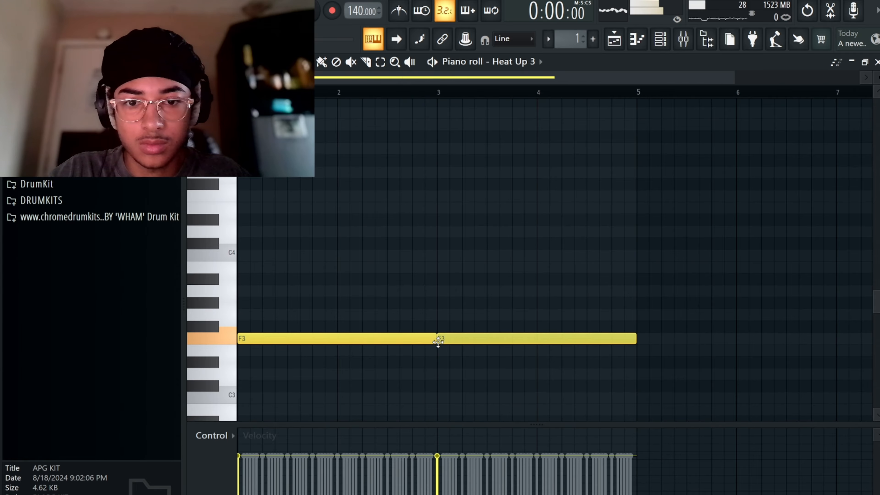
scroll(411, 364, down, 2)
click(412, 341)
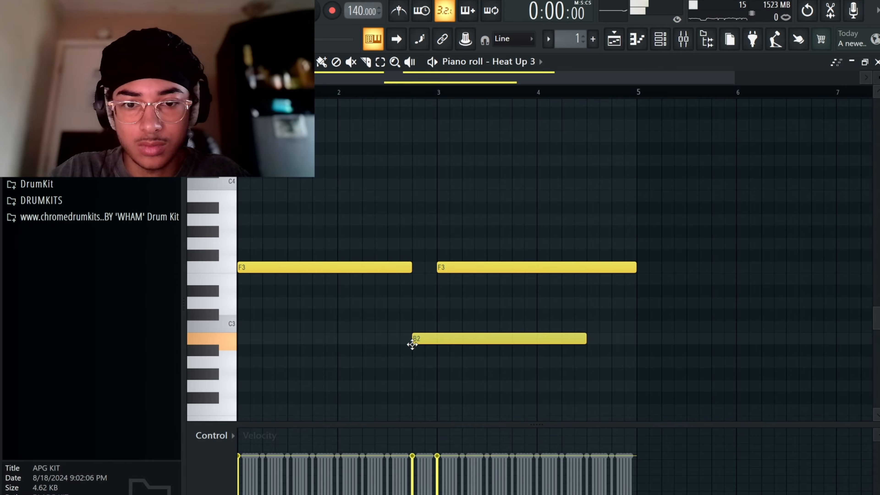
mouse_move(410, 333)
mouse_down()
mouse_move(411, 319)
mouse_move(412, 327)
mouse_up()
key(space)
drag(586, 327, 436, 313)
Shorten the second F3 bass note by one beat and place a one-beat C#3 at the end of bar 4
drag(635, 267, 611, 268)
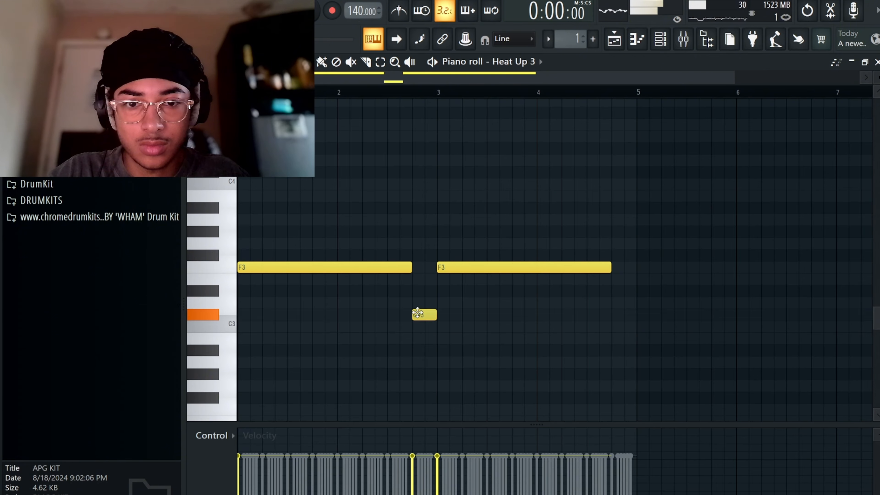
drag(583, 308, 610, 304)
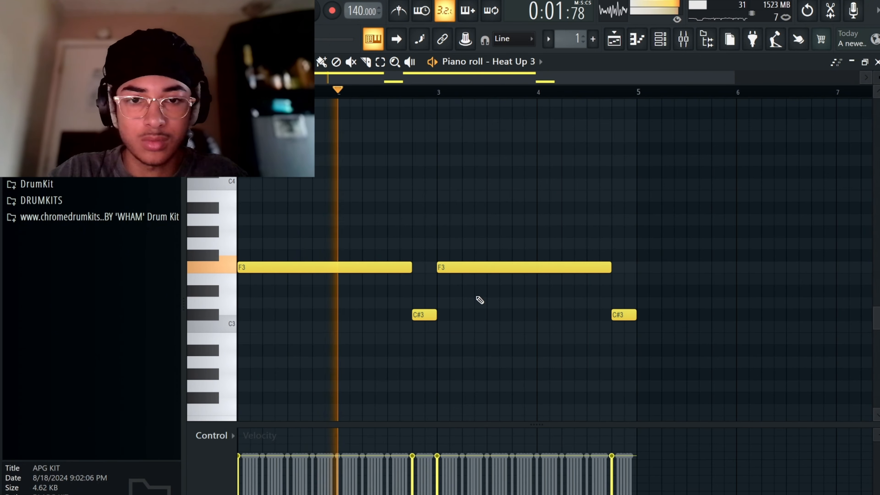
scroll(598, 295, up, 1)
scroll(539, 173, up, 1)
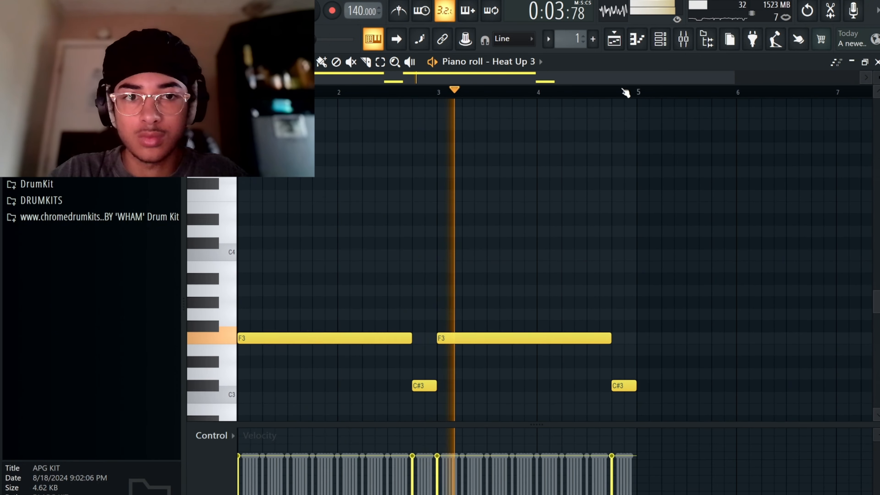
Audition Leads & Synths presets on the first GMS channel and load Epic Trance MC
key(F6)
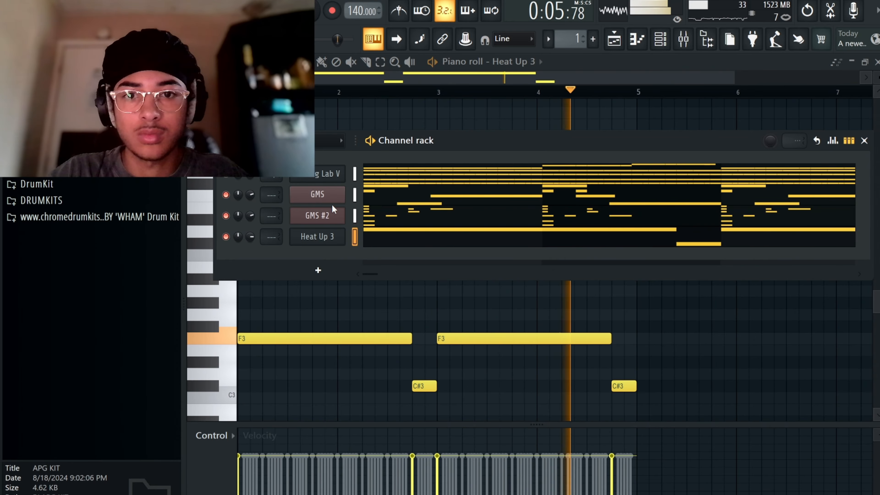
click(328, 199)
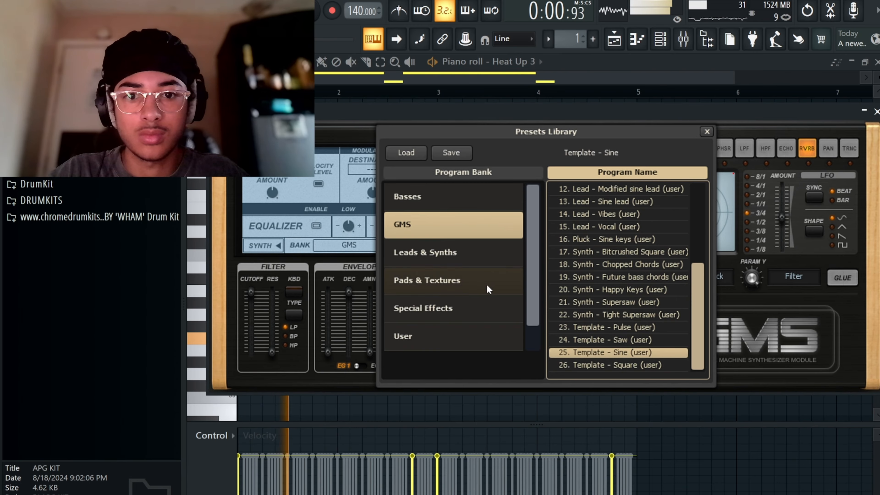
click(492, 252)
click(604, 292)
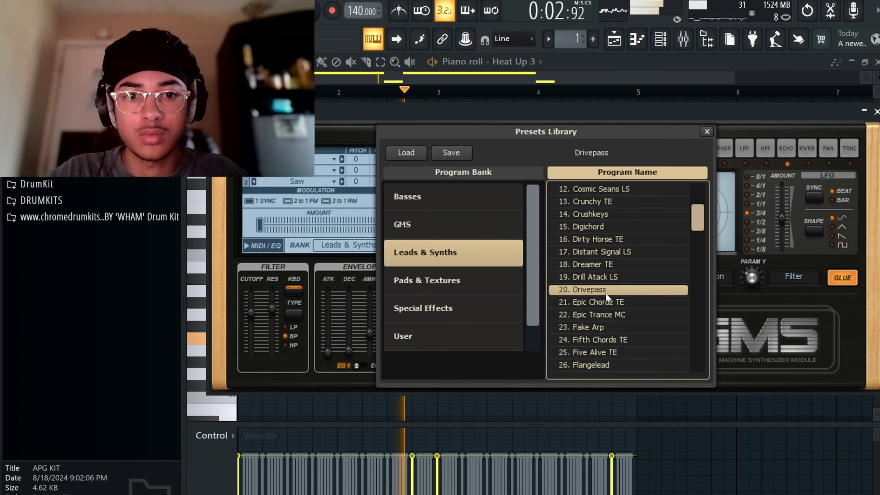
click(605, 305)
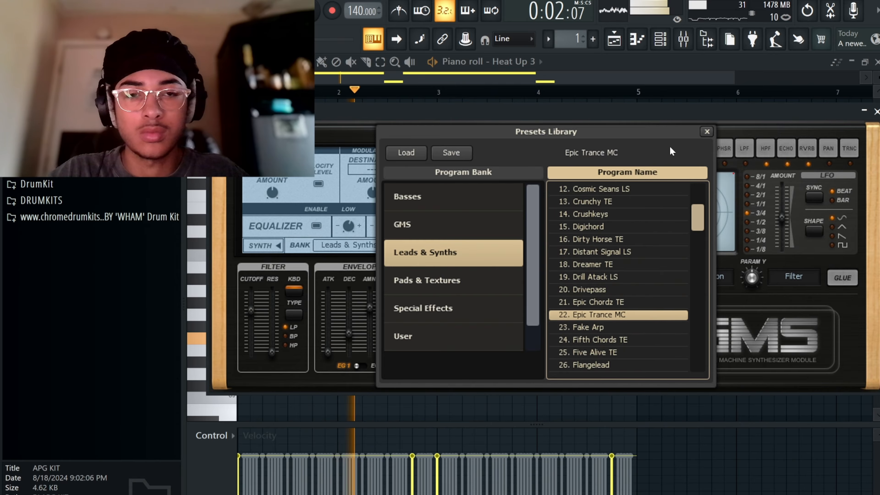
Audition the kit's hats, add hi-hat - lex as a new channel and fill every 2 steps
click(662, 42)
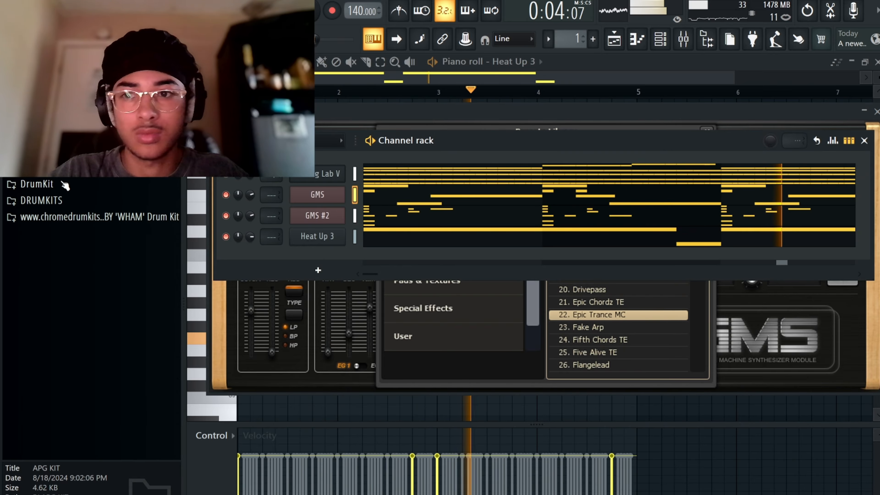
scroll(96, 181, up, 5)
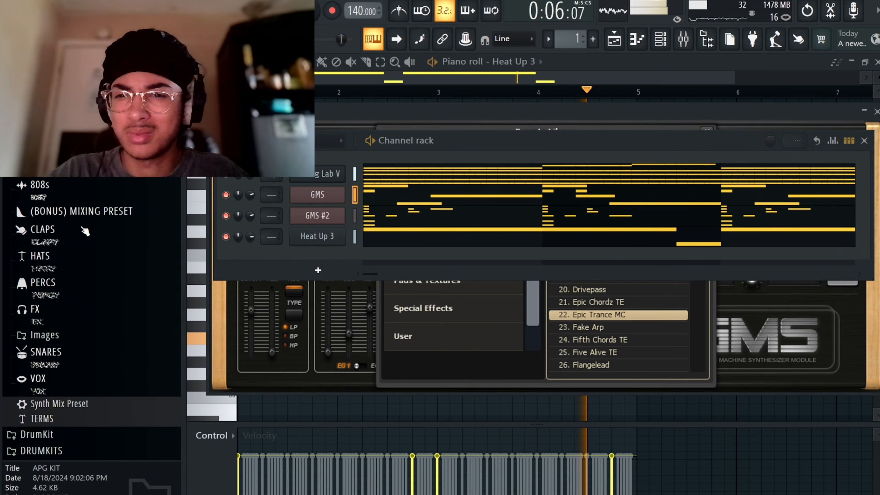
click(61, 238)
click(74, 223)
click(75, 248)
click(82, 279)
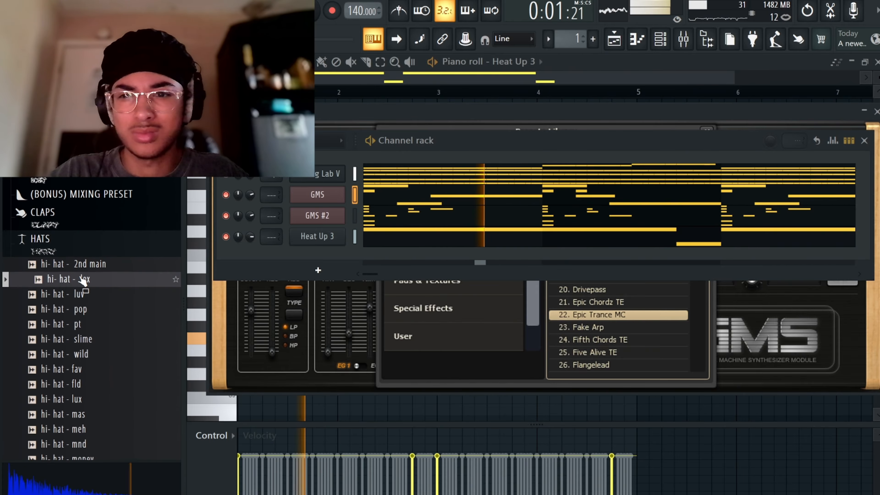
click(82, 294)
drag(81, 280, 315, 258)
right_click(341, 257)
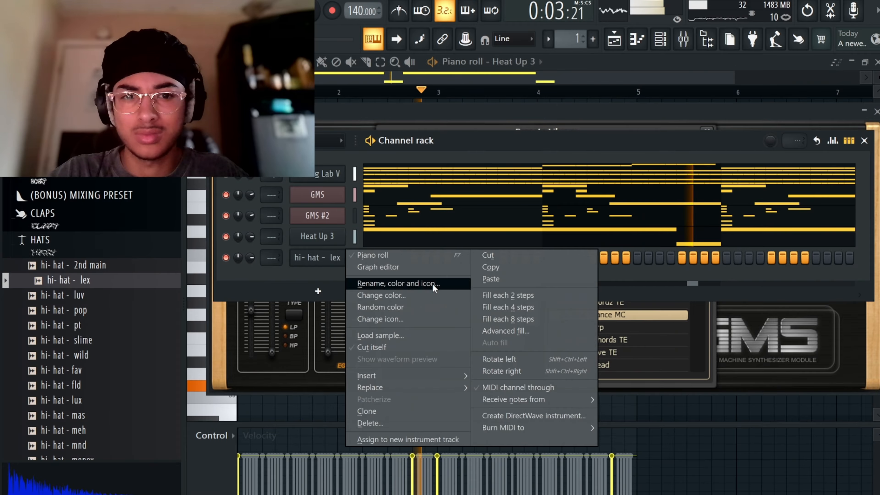
click(522, 296)
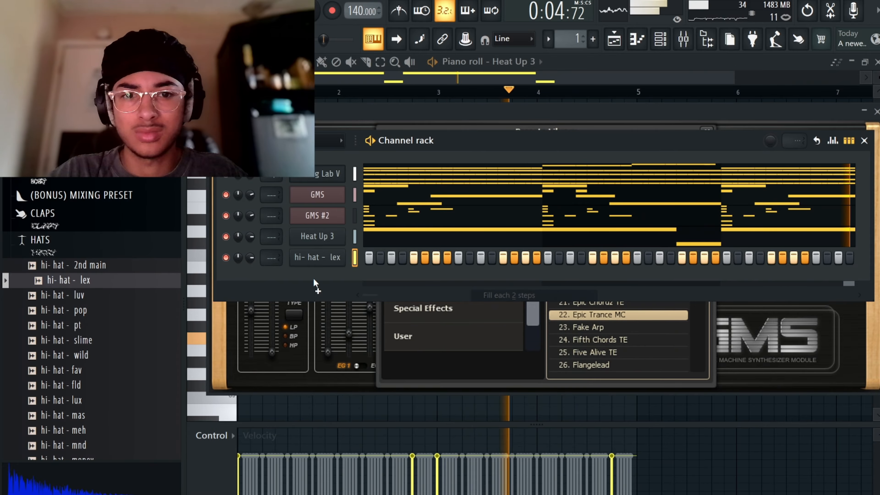
Add the clap - brim sample from the CLAPS folder as a new channel
click(97, 243)
click(69, 213)
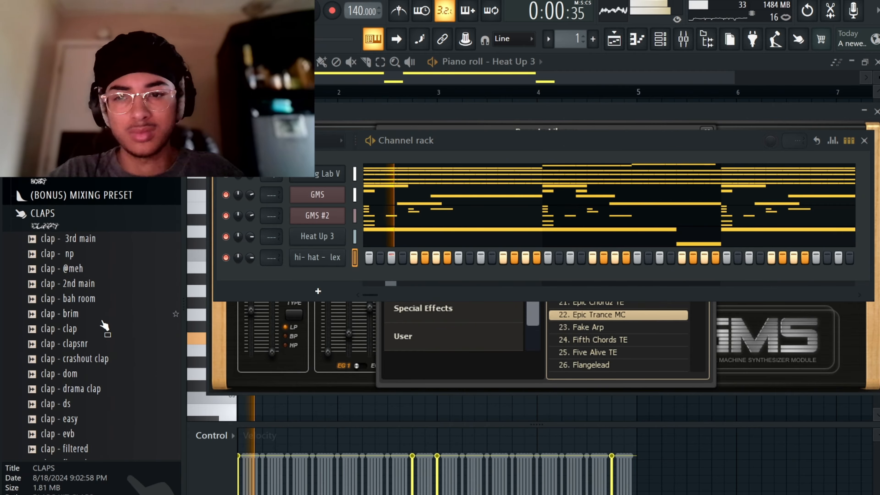
click(94, 312)
drag(94, 311, 311, 279)
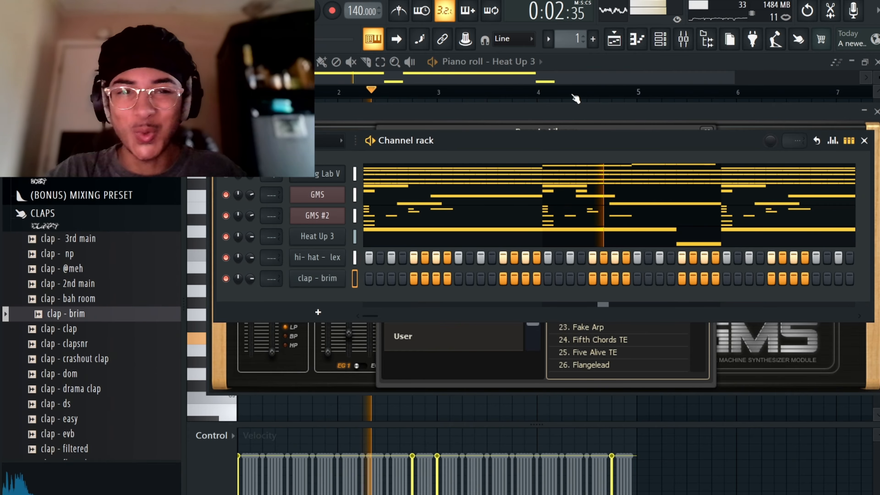
Place a C5 clap note on beat 3 of bar 1 and set the snap to 1/2 beat
click(638, 48)
click(294, 219)
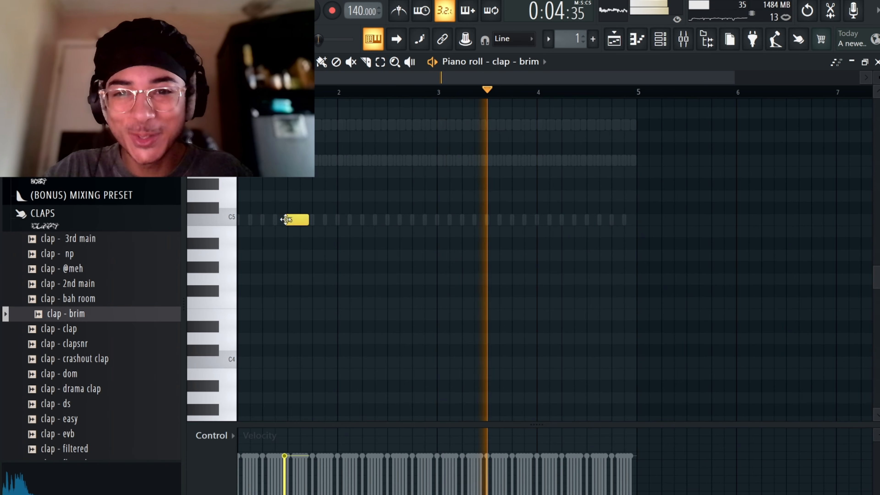
drag(295, 219, 298, 219)
click(225, 62)
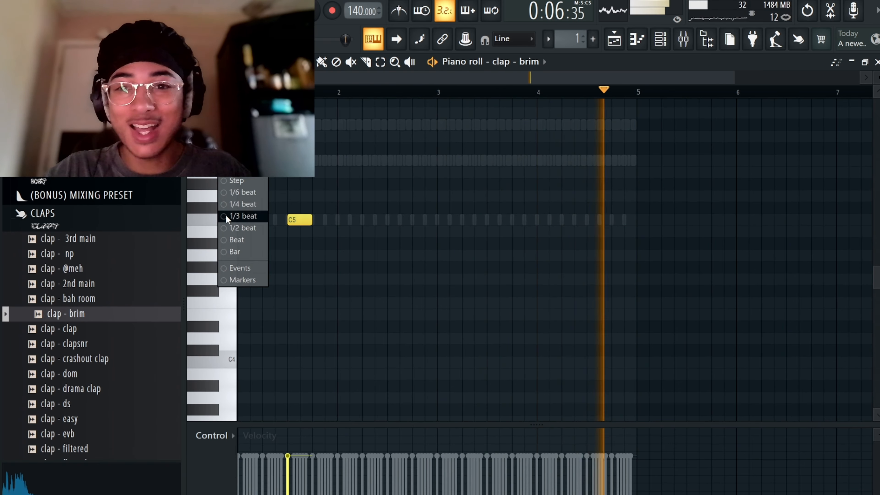
click(231, 228)
Repeat the clap note in each of the four bars and raise all the clap velocities to maximum
key(ctrl+a)
key(ctrl+b)
key(ctrl+a)
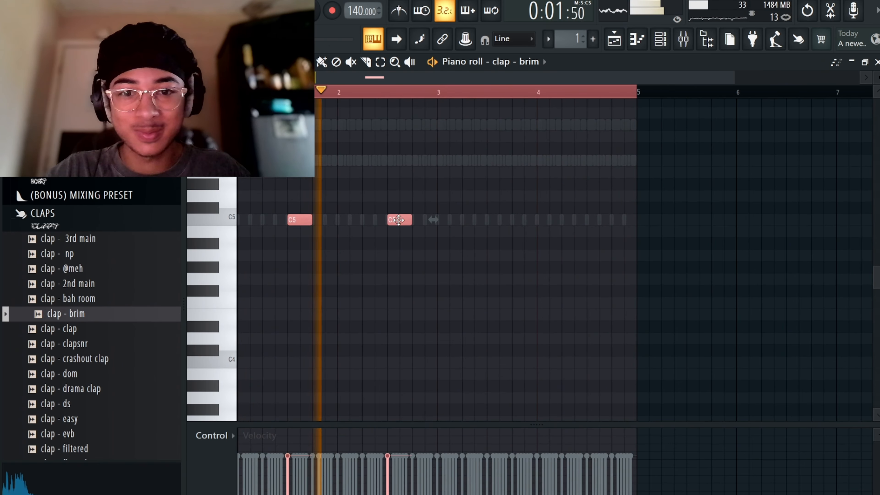
key(ctrl+b)
key(ctrl+d)
drag(590, 437, 237, 386)
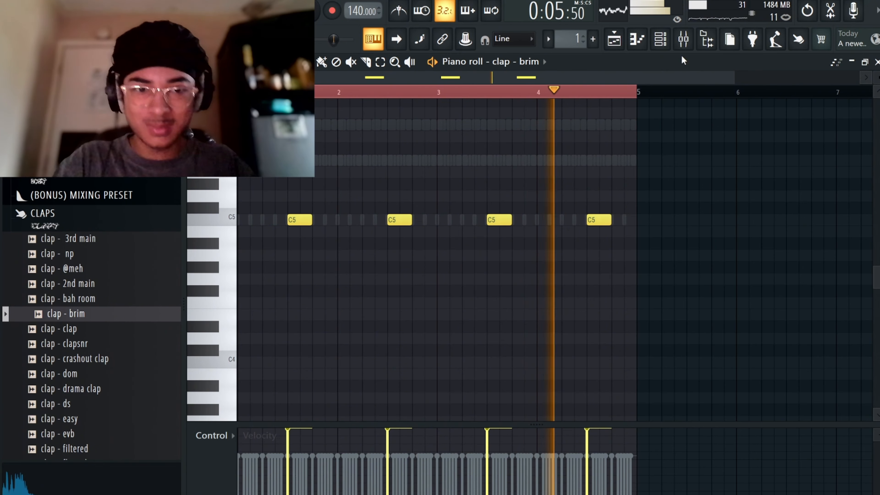
Audition other claps and replace the clap - brim sample with clap - filtered
click(668, 40)
scroll(131, 232, down, 3)
scroll(102, 220, up, 1)
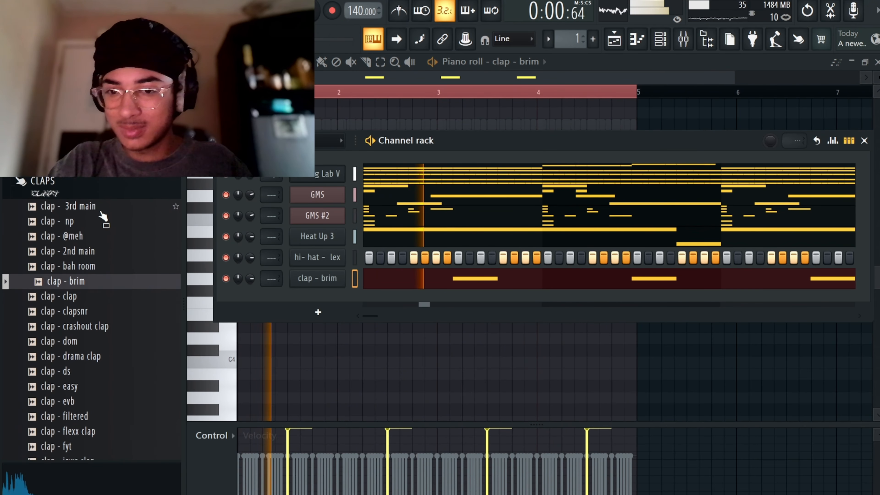
scroll(93, 250, down, 1)
click(87, 272)
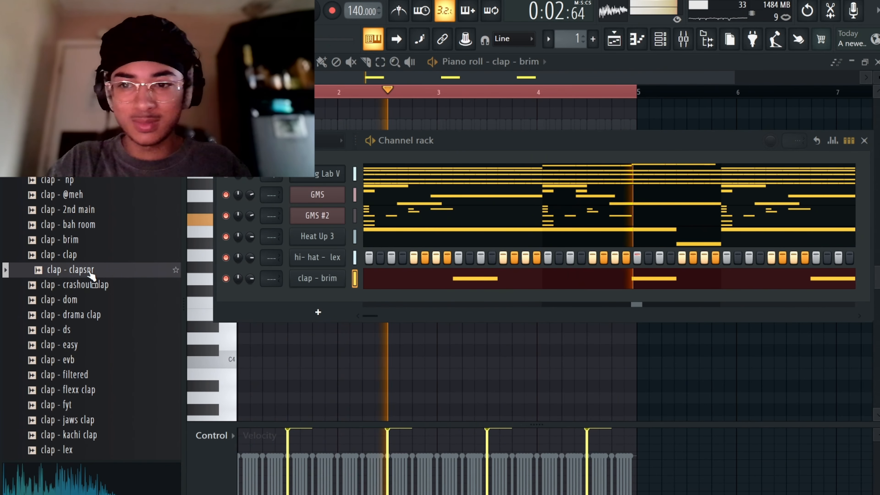
click(79, 348)
click(85, 362)
click(88, 378)
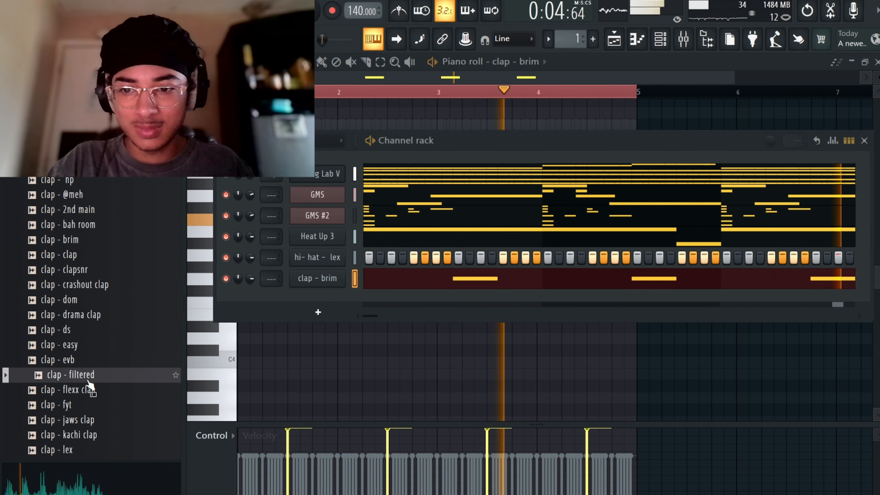
drag(176, 341, 332, 282)
Leave the claps and audition the first samples in the HATS folder
scroll(90, 311, down, 2)
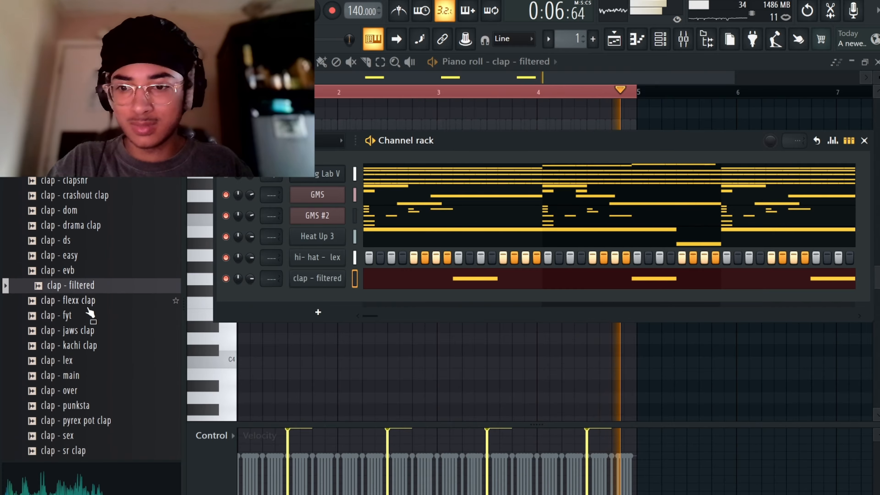
scroll(118, 248, up, 3)
scroll(116, 247, up, 2)
click(69, 245)
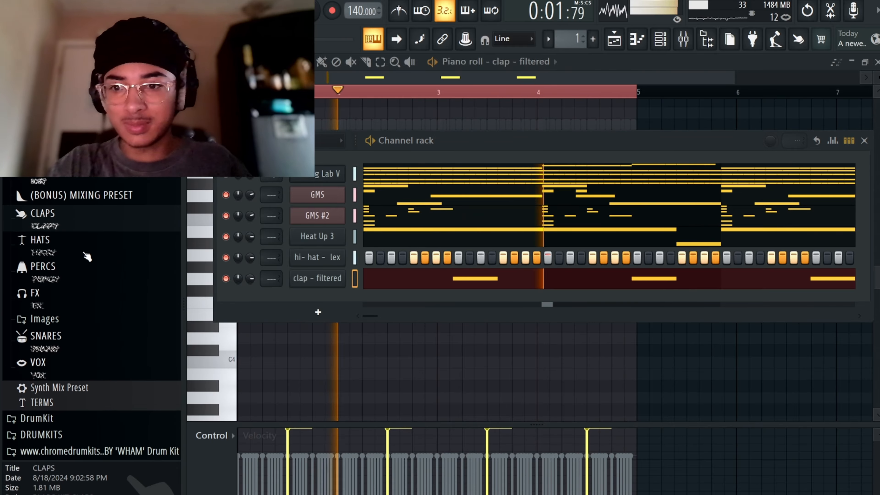
click(75, 247)
click(83, 283)
click(81, 294)
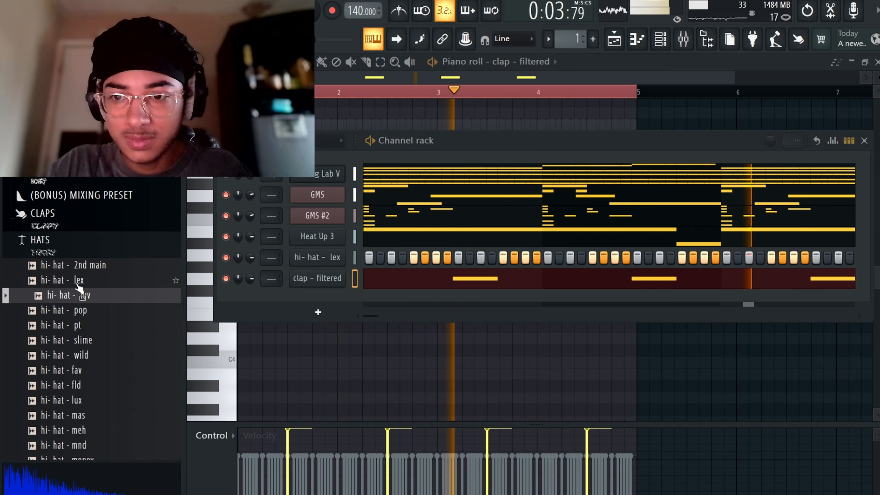
click(75, 248)
Audition the samples in the PERCS folder from perc - been to perc - rim
click(69, 271)
click(71, 291)
click(74, 306)
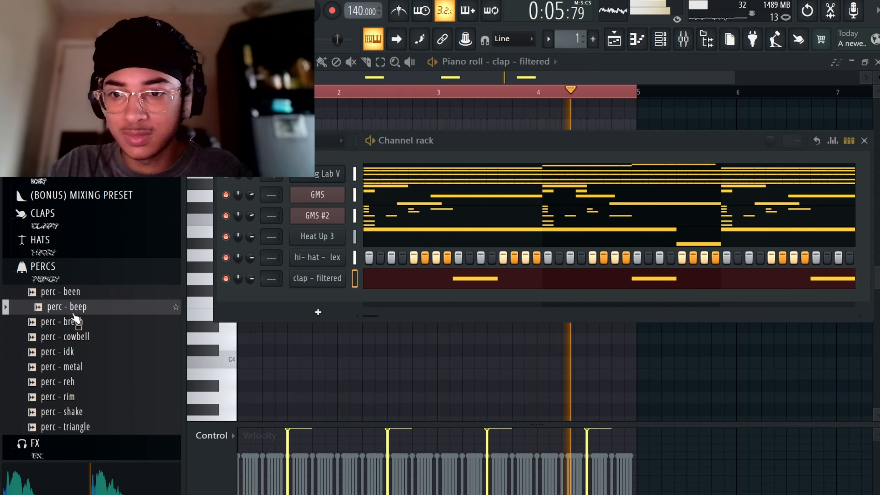
click(76, 322)
click(76, 336)
click(75, 352)
click(76, 366)
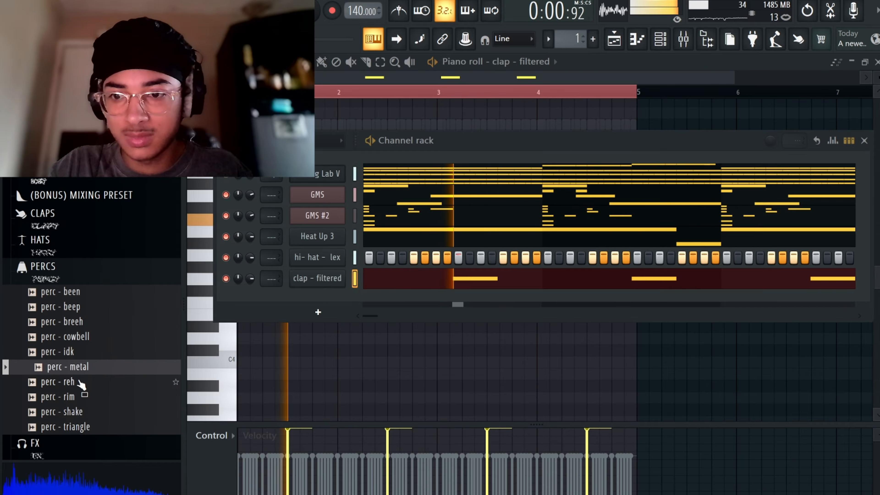
click(77, 381)
click(79, 396)
scroll(78, 333, down, 2)
scroll(74, 272, up, 2)
click(39, 270)
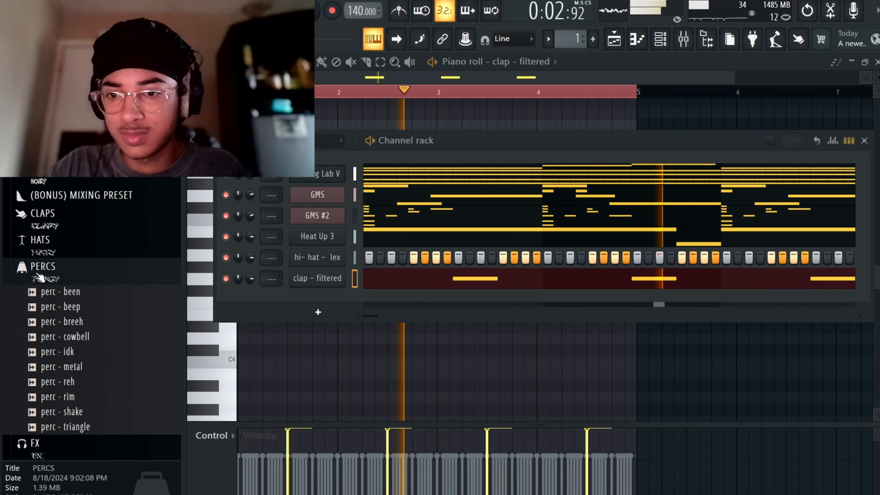
Audition the #, bakrum and bran new samples in the FX folder
click(56, 298)
click(73, 333)
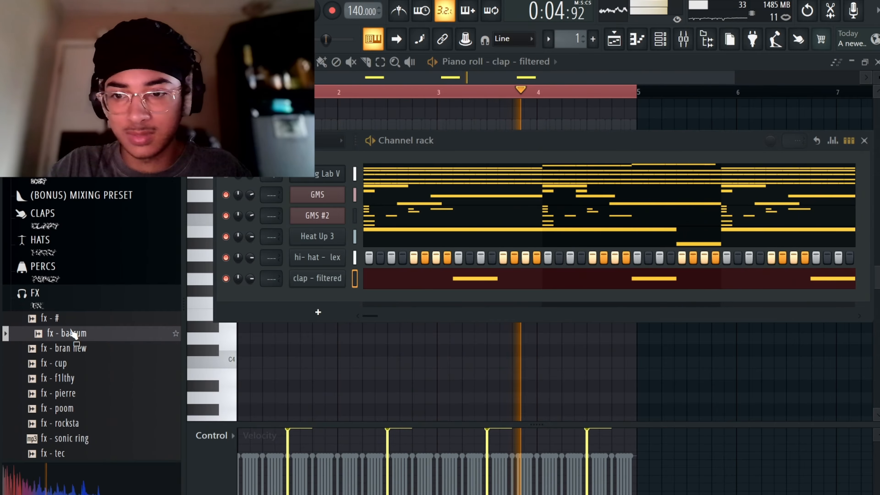
click(71, 319)
click(73, 346)
click(73, 332)
drag(73, 333, 351, 303)
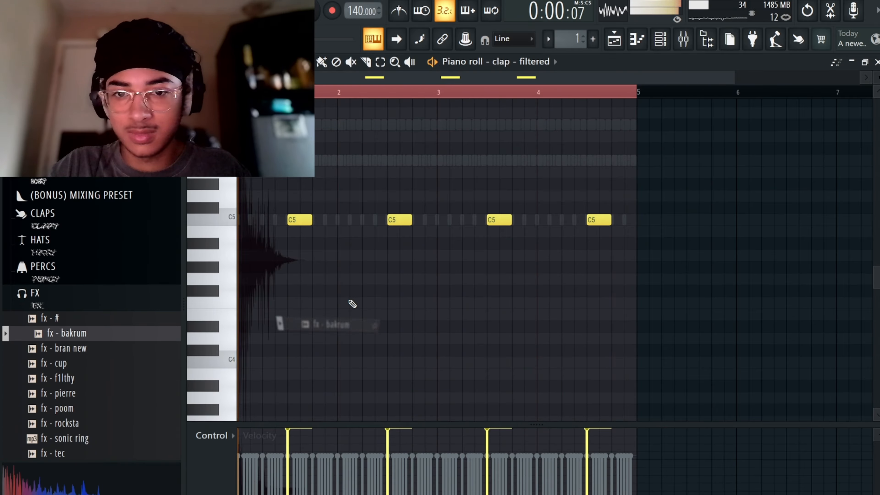
key(ctrl+s)
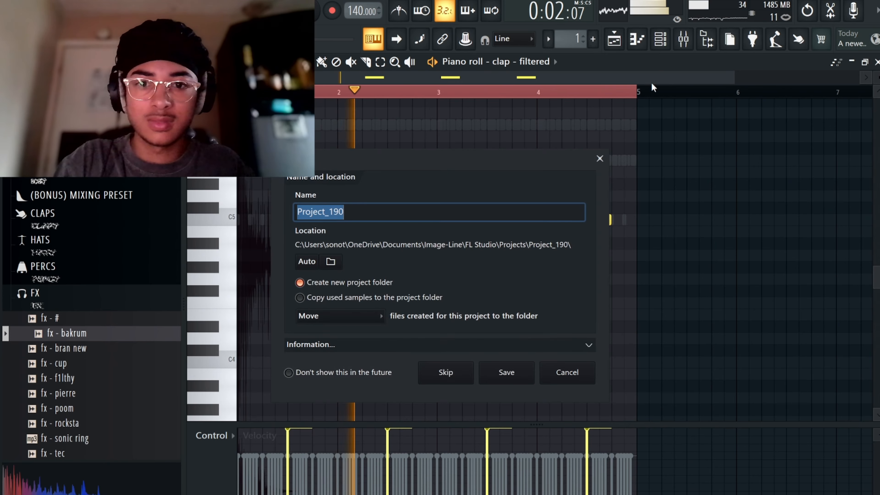
click(600, 159)
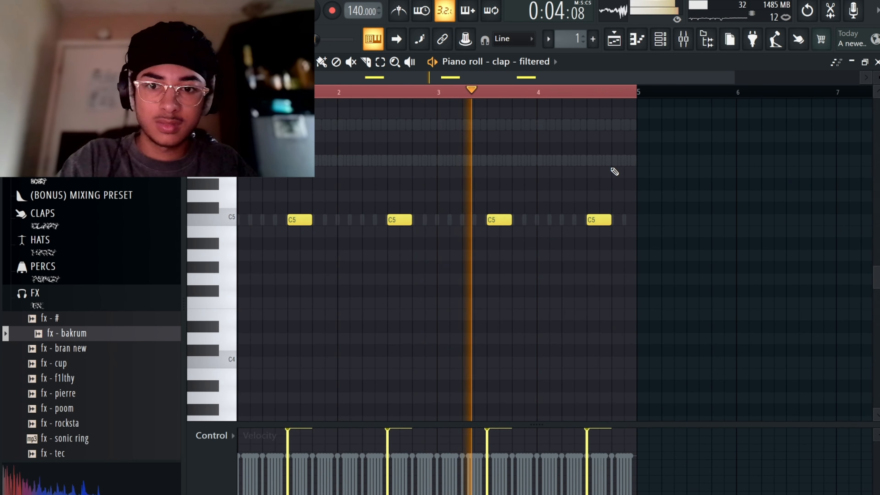
Add fx - bakrum as a new channel below the clap and collapse the FX folder
click(661, 40)
drag(114, 336, 372, 301)
scroll(70, 342, down, 4)
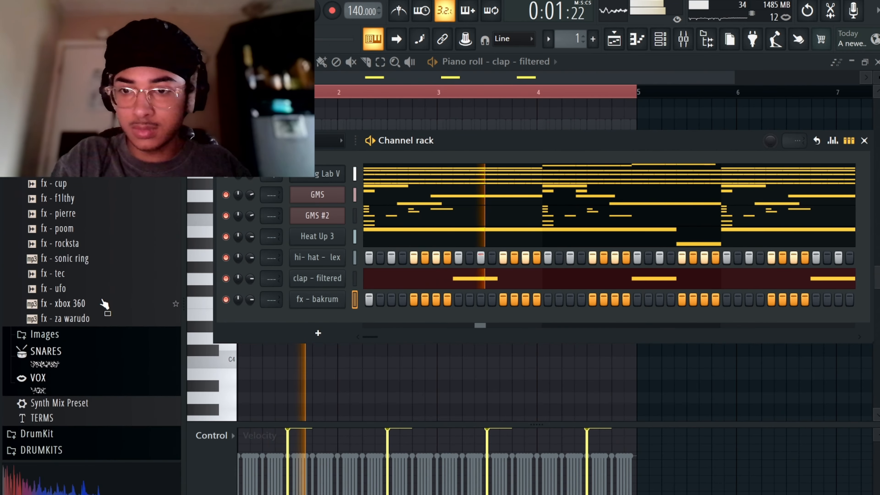
scroll(104, 304, up, 2)
click(57, 213)
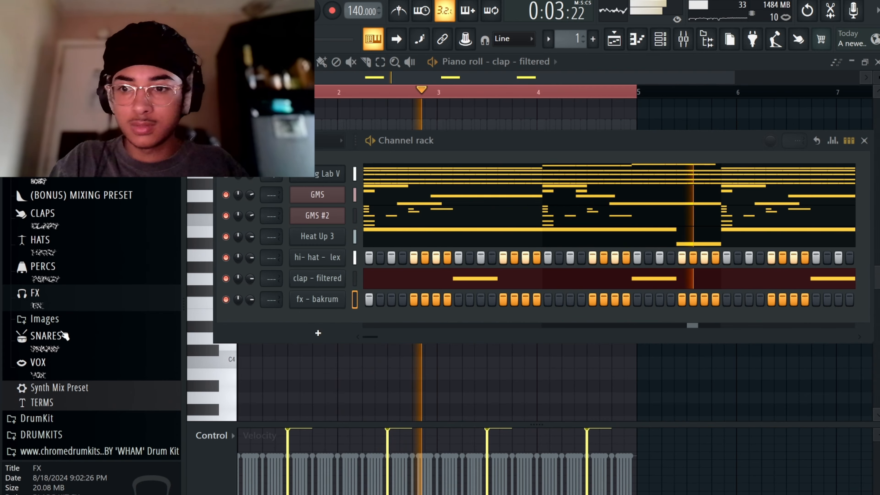
Audition the samples in the SNARES folder from snare - bw snare to snare - ding
click(52, 336)
click(89, 406)
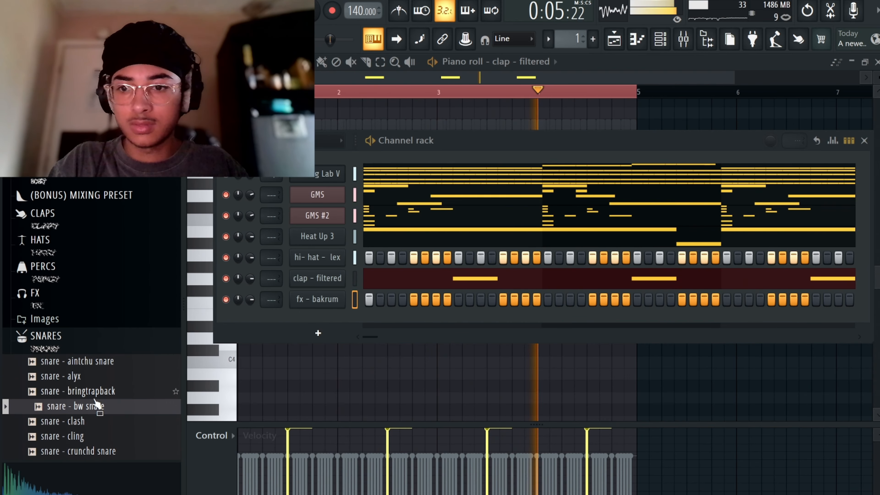
scroll(97, 374, down, 3)
click(86, 333)
click(89, 364)
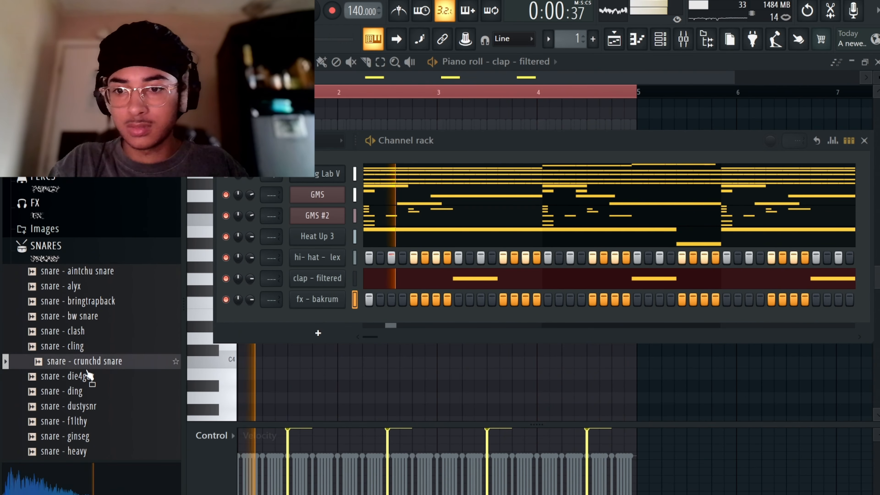
click(87, 378)
click(83, 391)
Add snare - die4guy as a new channel and copy the clap - filtered notes into it
drag(76, 376, 333, 293)
right_click(328, 281)
click(485, 288)
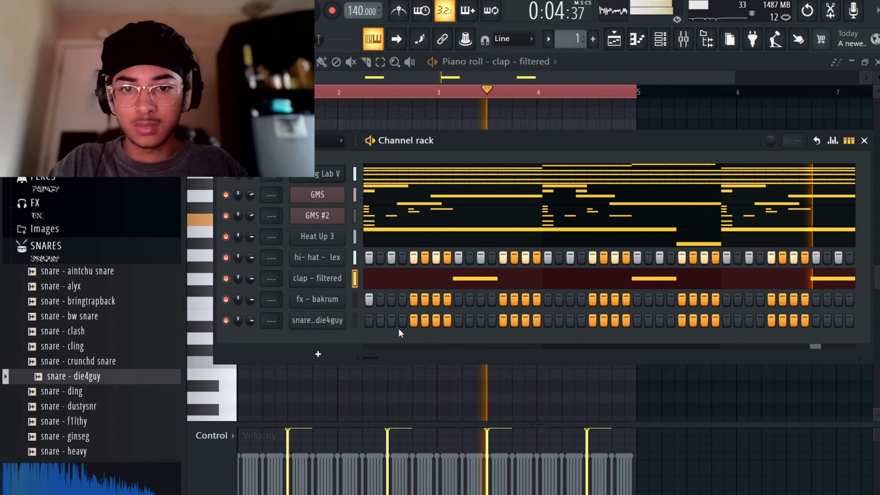
right_click(341, 317)
click(485, 341)
Audition the snares from dustysnr to lit and replace the snare - die4guy sample with snare - ginseg
scroll(108, 347, down, 4)
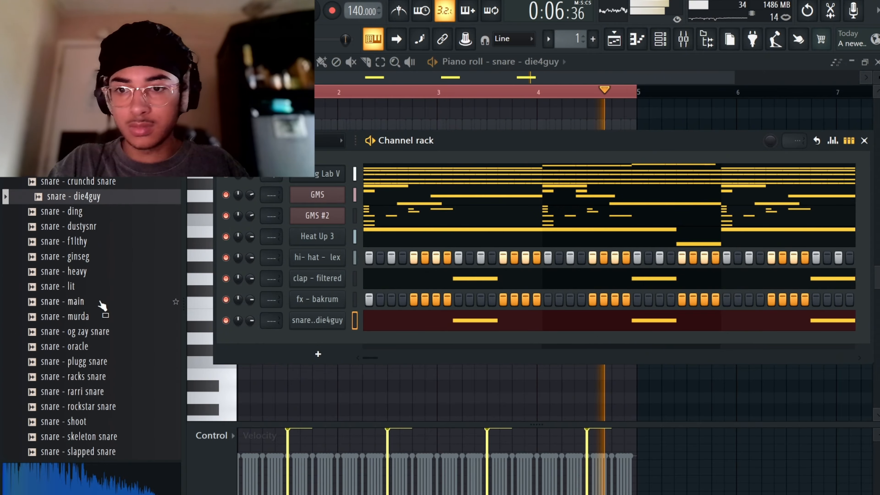
scroll(93, 280, up, 2)
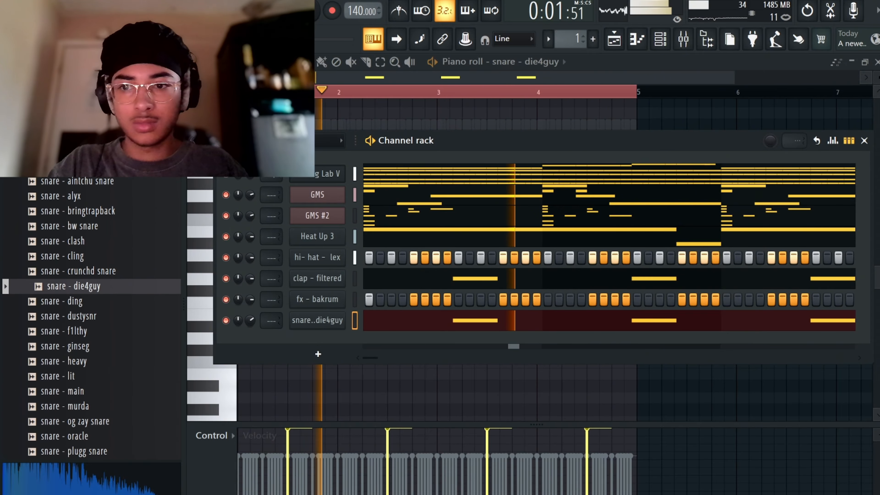
click(87, 316)
click(86, 331)
click(87, 345)
click(87, 361)
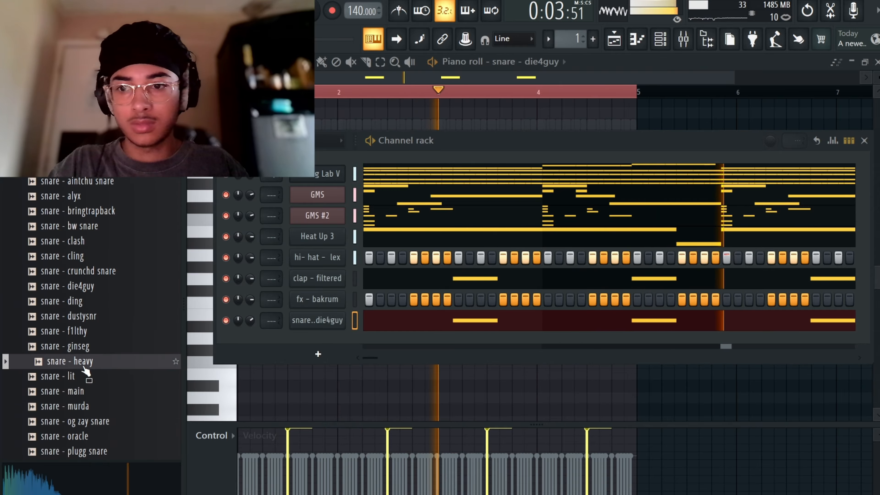
click(81, 378)
click(81, 362)
drag(80, 346, 295, 318)
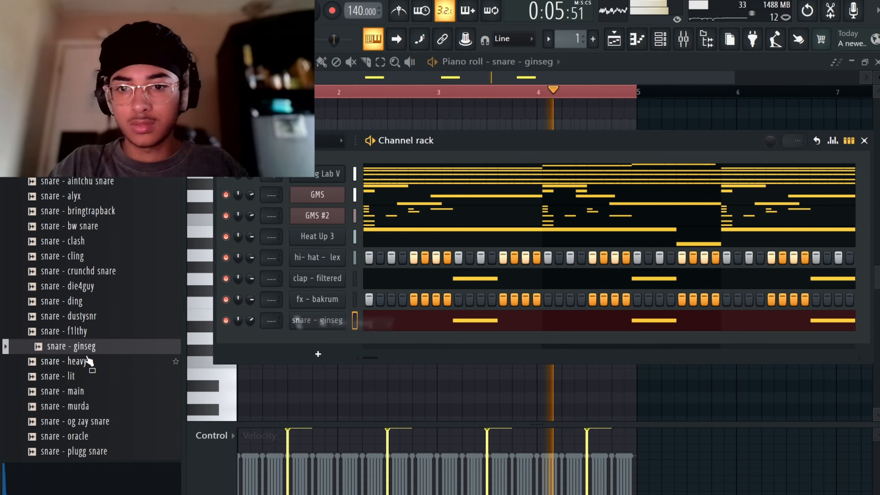
Add snare - main as a new channel and place one short C5 note in bar 4 just before the last snare
click(92, 391)
drag(92, 391, 302, 347)
click(543, 65)
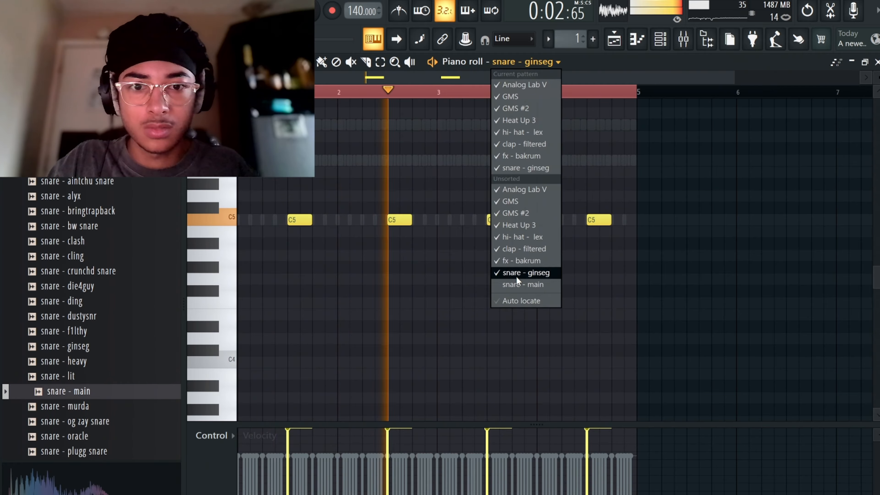
click(516, 283)
click(559, 221)
drag(559, 220, 586, 221)
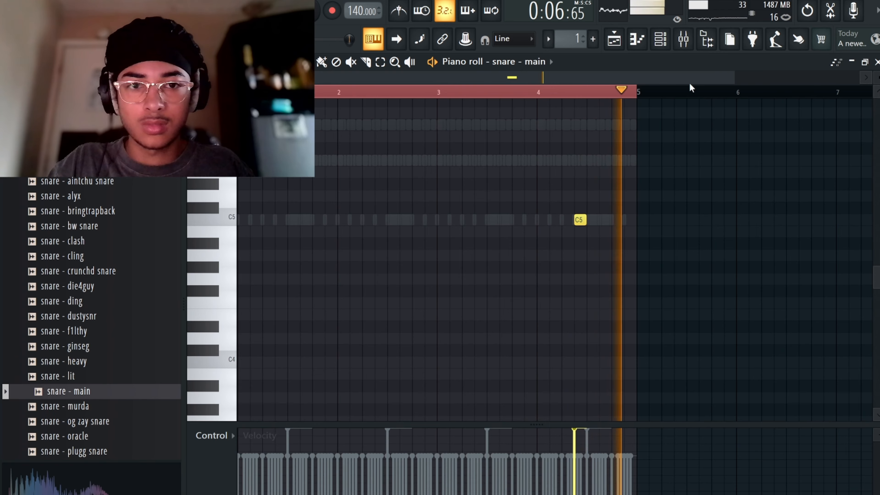
Return to the channel rack and collapse the SNARES and APG KIT folders in the browser
click(659, 46)
scroll(71, 225, up, 2)
click(70, 226)
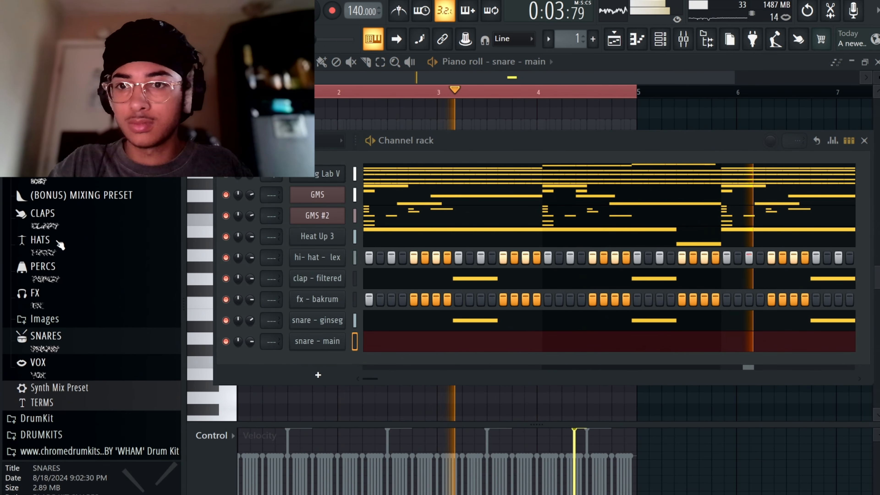
click(57, 152)
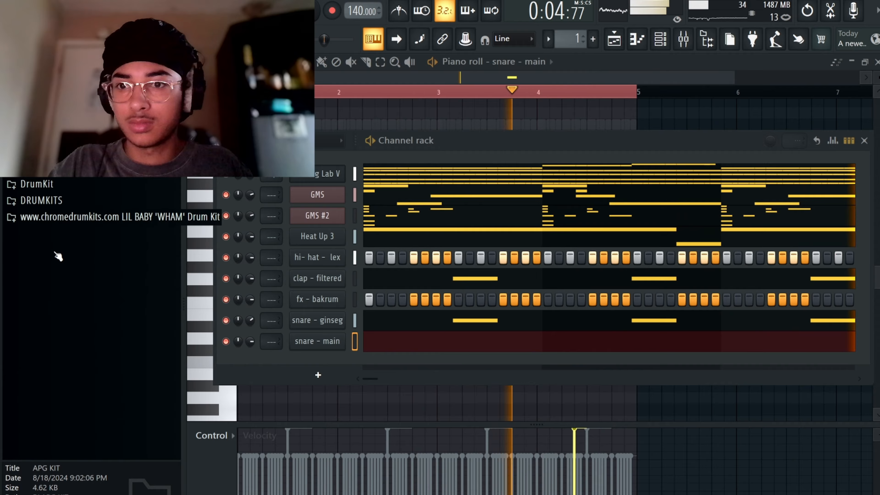
Audition the MTG samples in the OPEN HATS folder and add MTG - Sagoma Open Hat (4) as a new channel
click(64, 207)
scroll(121, 223, down, 4)
click(82, 263)
click(95, 295)
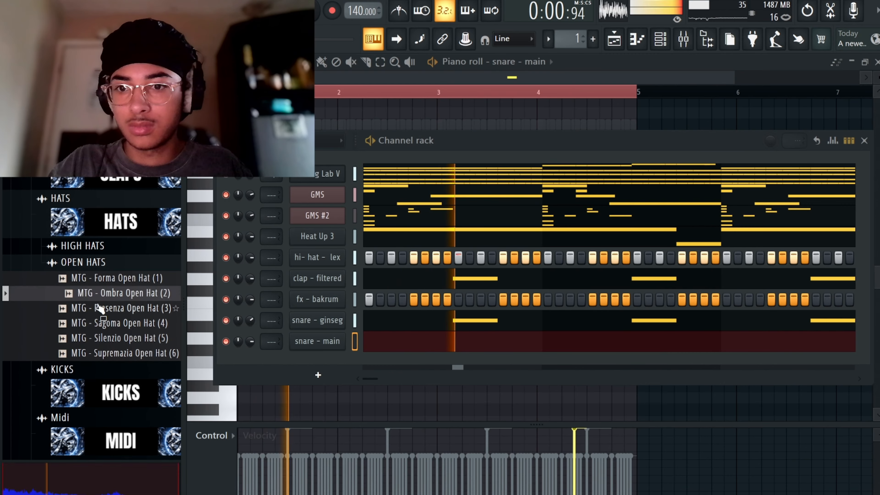
click(99, 307)
click(98, 323)
drag(99, 323, 298, 375)
Draw two short adjacent C5 notes for MTG - Sagoma Open Hat (4) in bar 1, ahead of the first snare
click(551, 62)
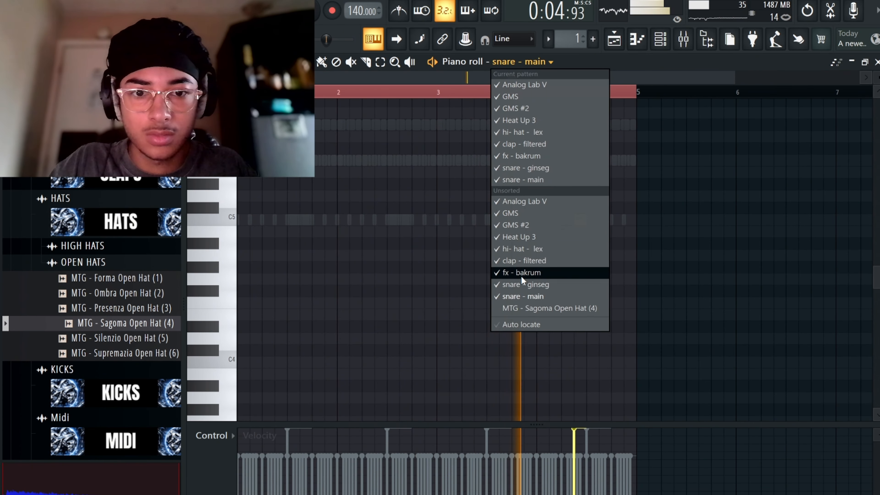
click(540, 308)
click(276, 219)
drag(269, 216, 285, 223)
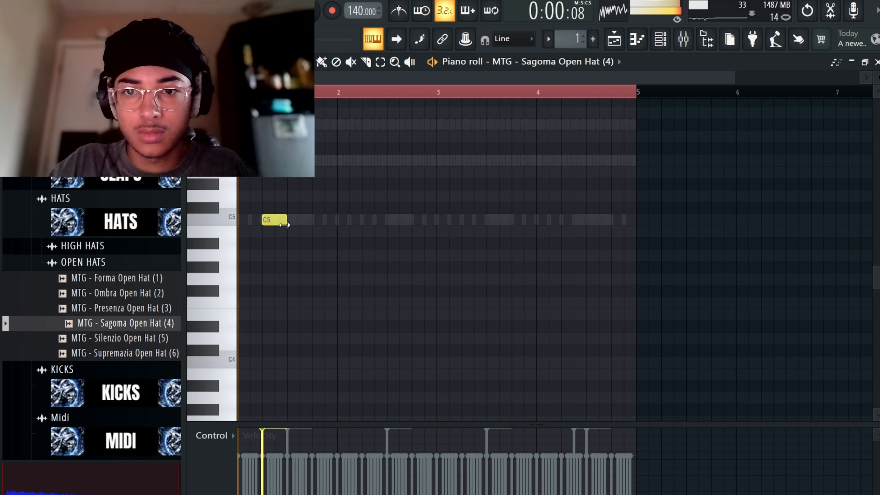
click(554, 62)
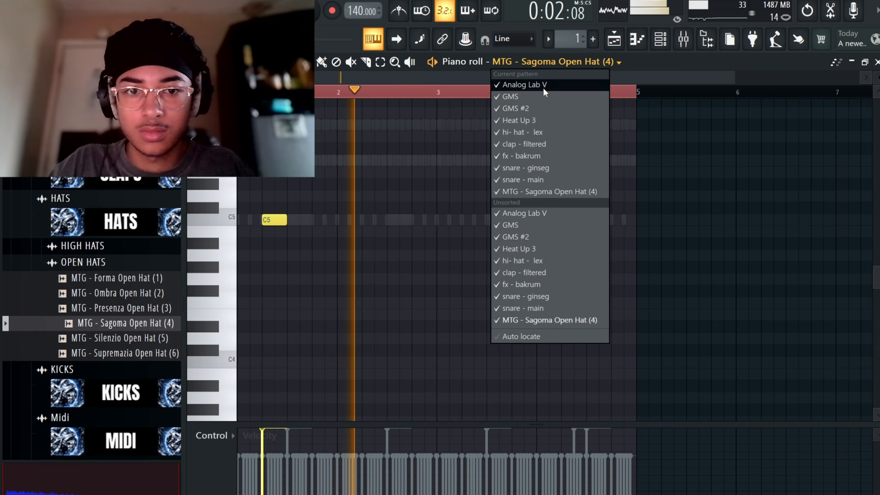
click(435, 257)
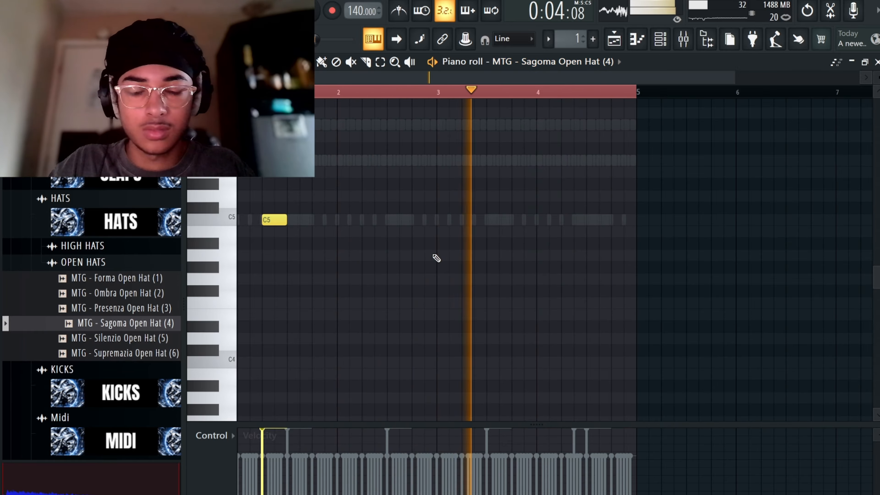
key(space)
click(239, 217)
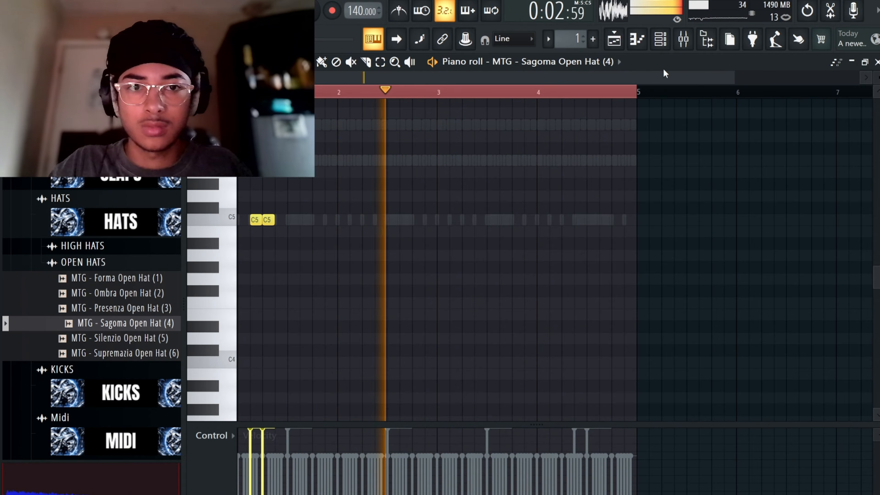
Return to the channel rack, collapse the OPEN HATS folder and mute the Heat Up 3 channel
click(661, 41)
click(84, 262)
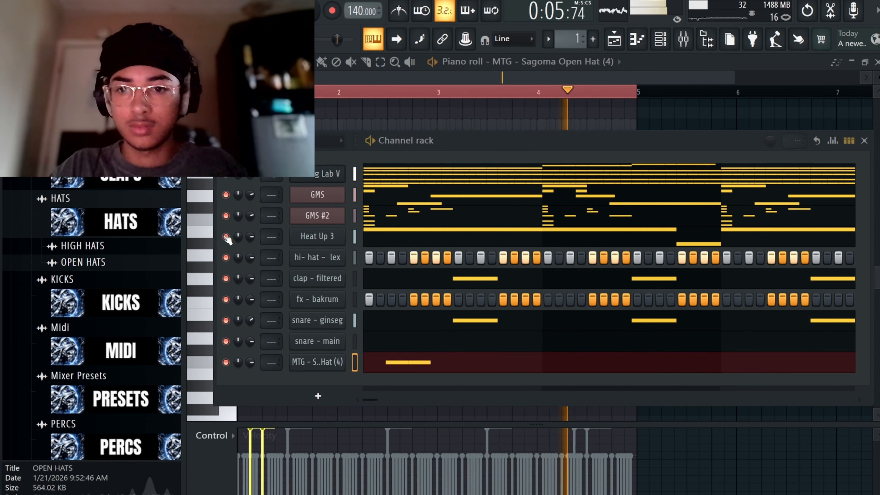
click(225, 236)
Preview MTG - Fracasso 808s (15) from the 808S folder and add it as a new channel below the open hat
scroll(116, 265, up, 3)
click(85, 219)
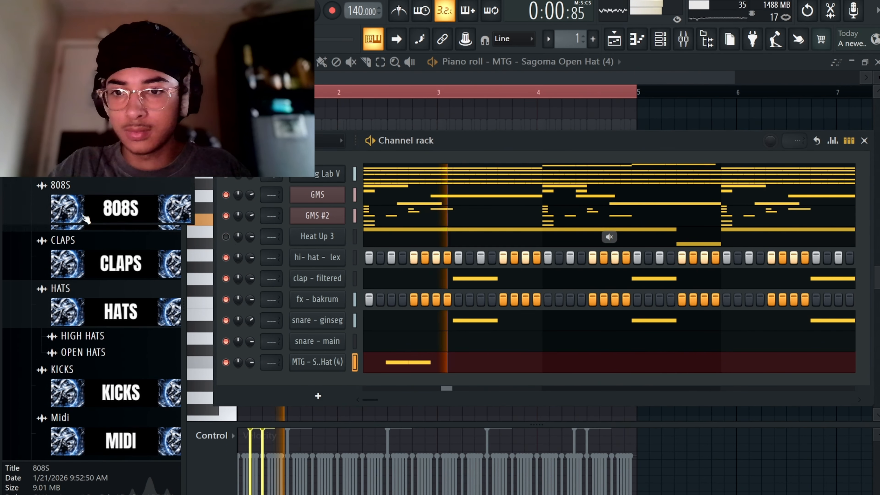
scroll(91, 274, down, 3)
mouse_move(93, 302)
mouse_down()
mouse_move(94, 309)
mouse_move(97, 302)
mouse_up()
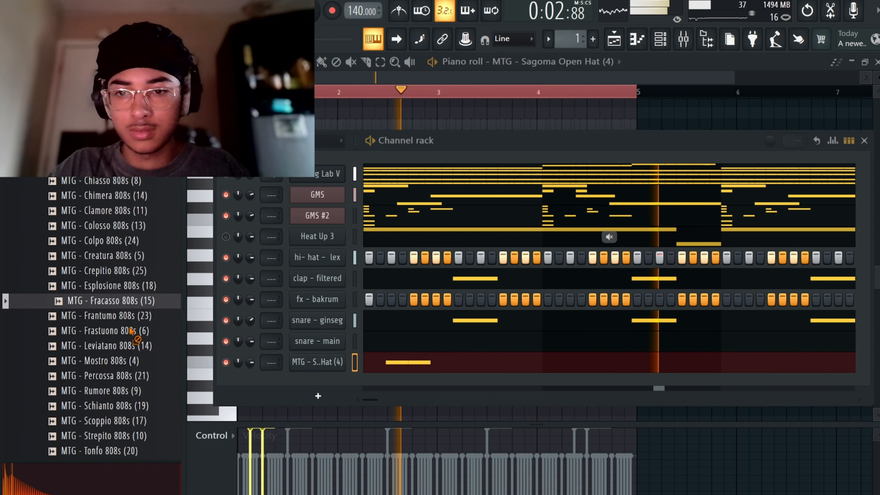
drag(130, 329, 314, 391)
Normalize the Fracasso 808 and enable its volume envelope with maximum hold and minimum attack, sustain and release
click(315, 387)
click(485, 277)
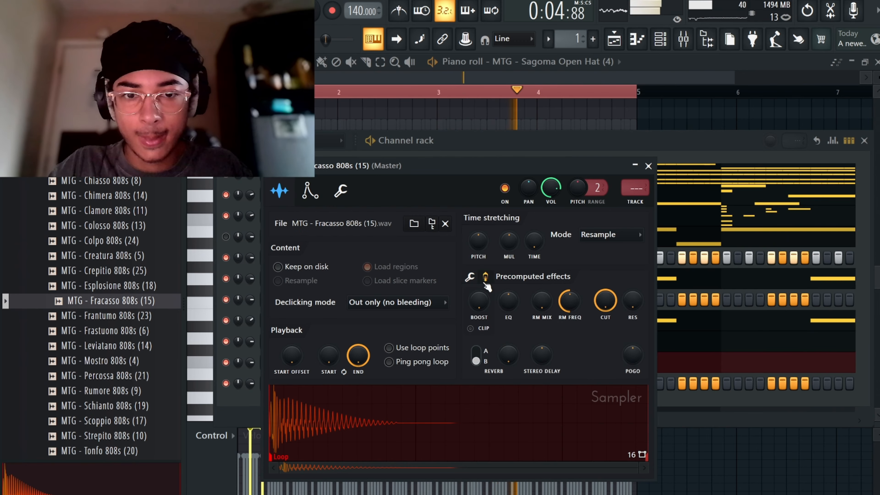
click(304, 197)
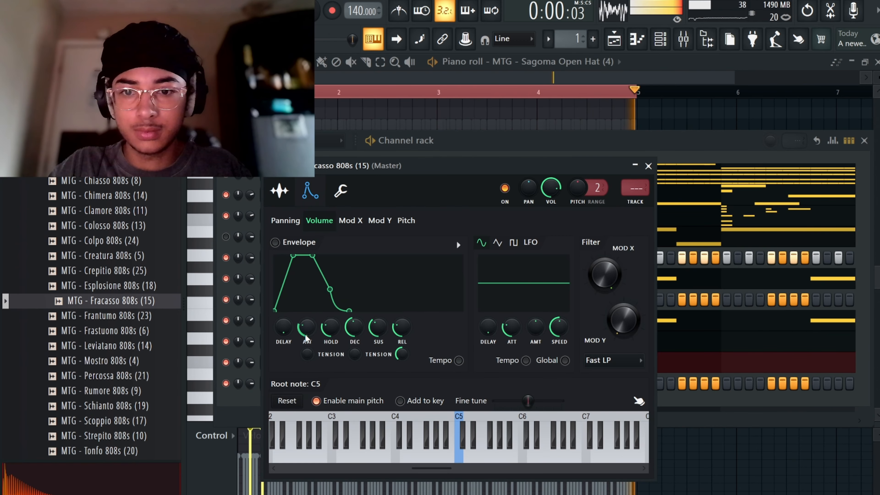
drag(300, 324, 398, 347)
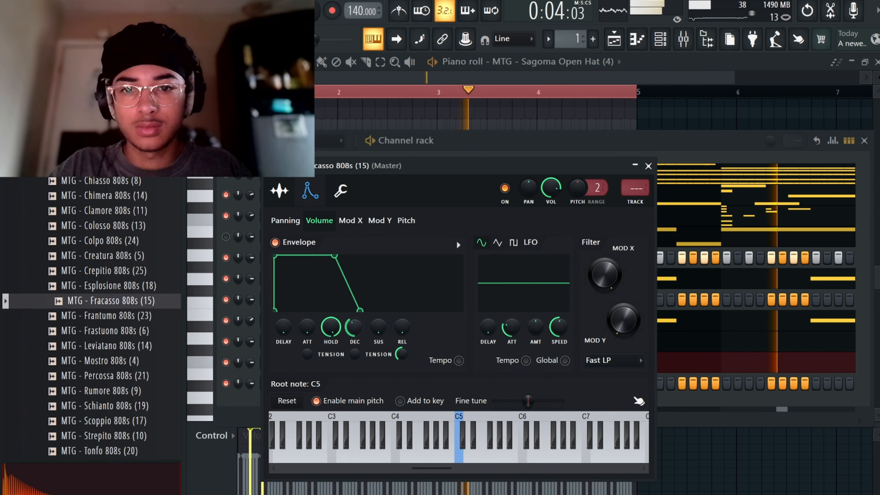
click(341, 190)
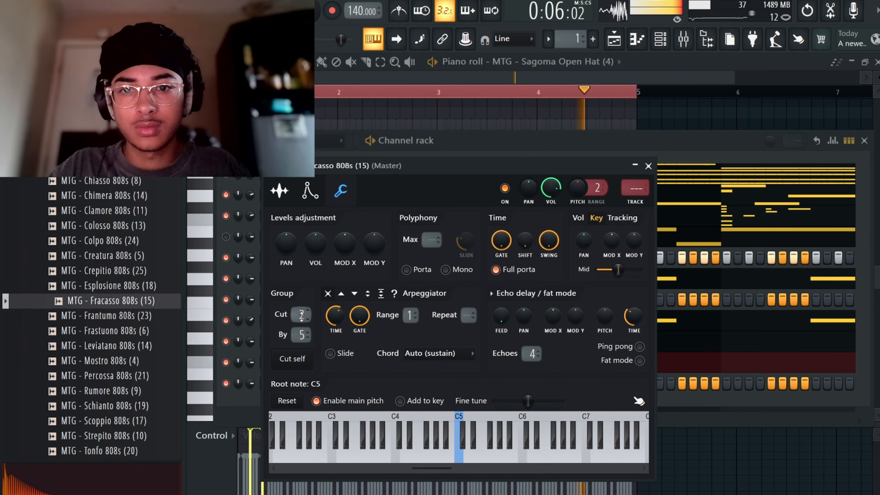
Draw five back-to-back F5 notes for MTG - Fracasso 808s (15) across bars 1 and 2, each 1.5 beats long
click(490, 62)
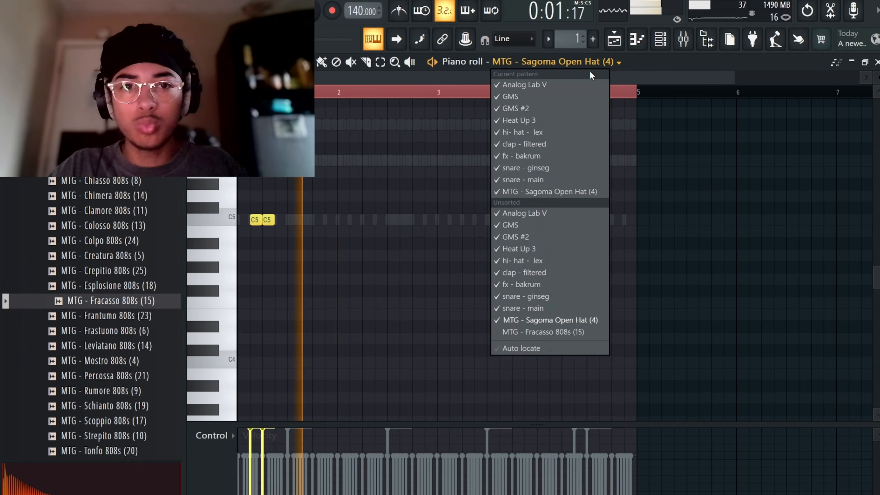
click(508, 327)
key(space)
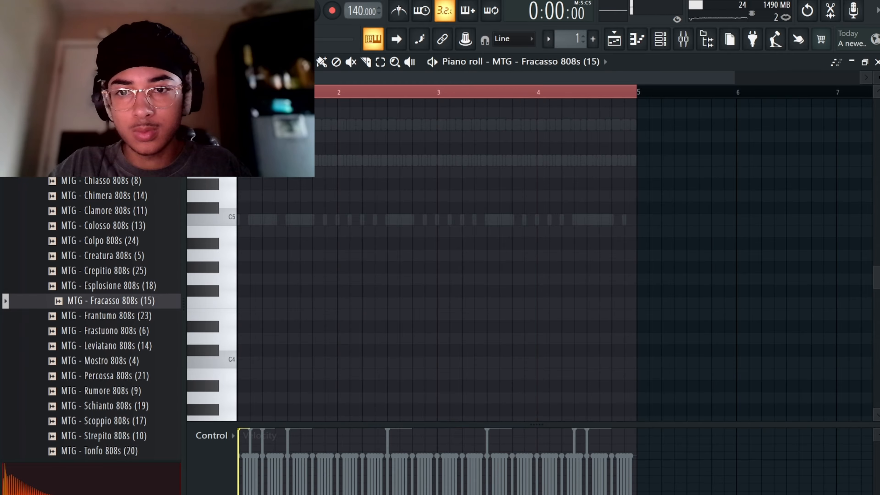
drag(316, 160, 311, 161)
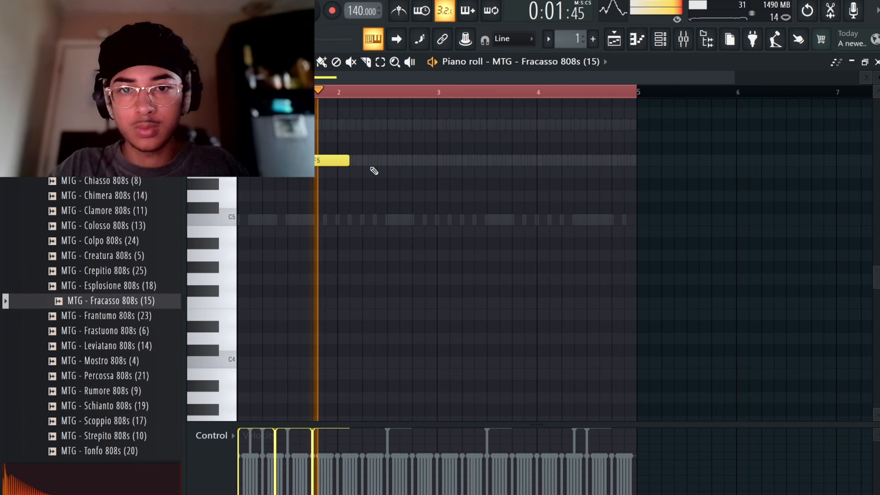
click(371, 162)
drag(380, 163, 368, 163)
key(space)
click(391, 161)
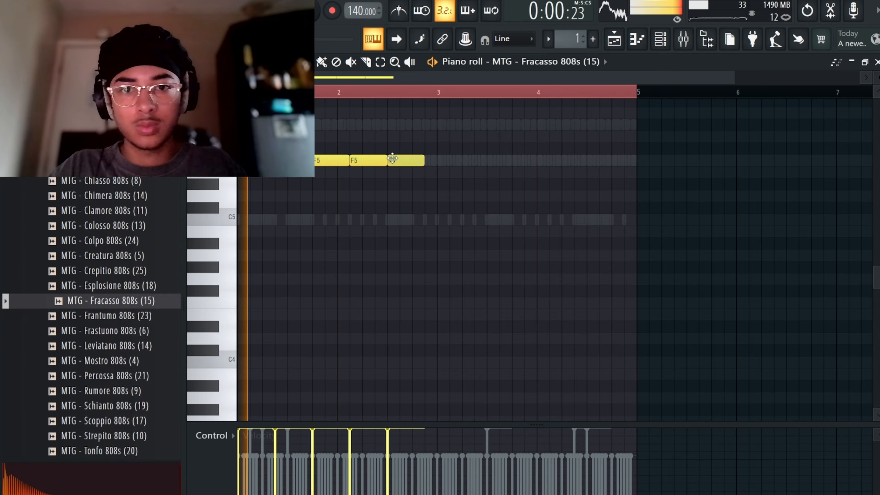
Continue the 808 line from bar 3 through bar 4 with four F5 notes and a final G#5 note
click(439, 161)
click(481, 161)
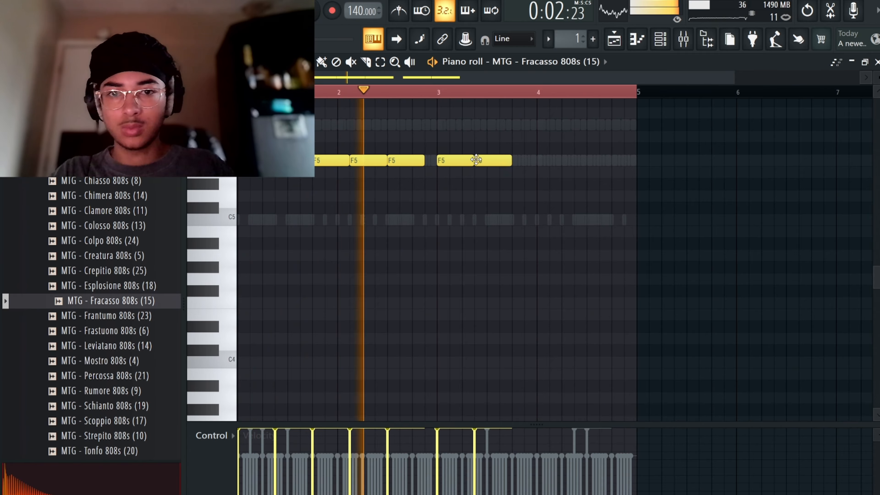
click(518, 161)
click(556, 161)
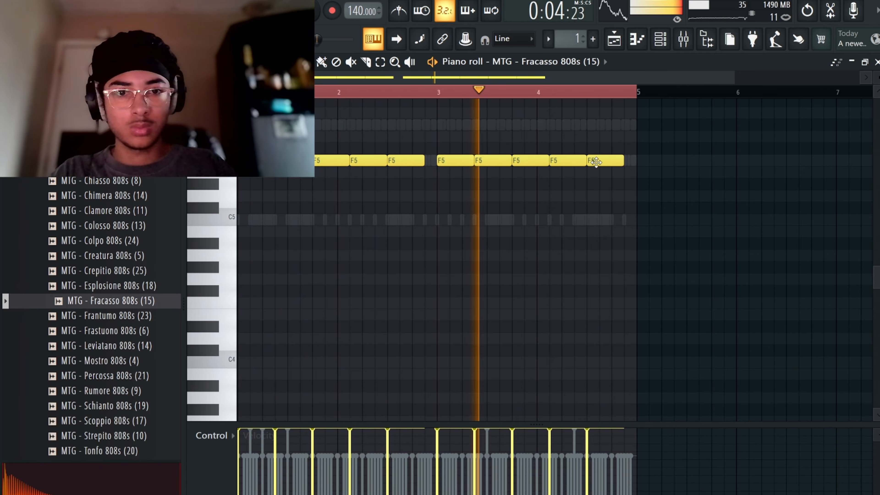
scroll(621, 208, up, 3)
click(595, 197)
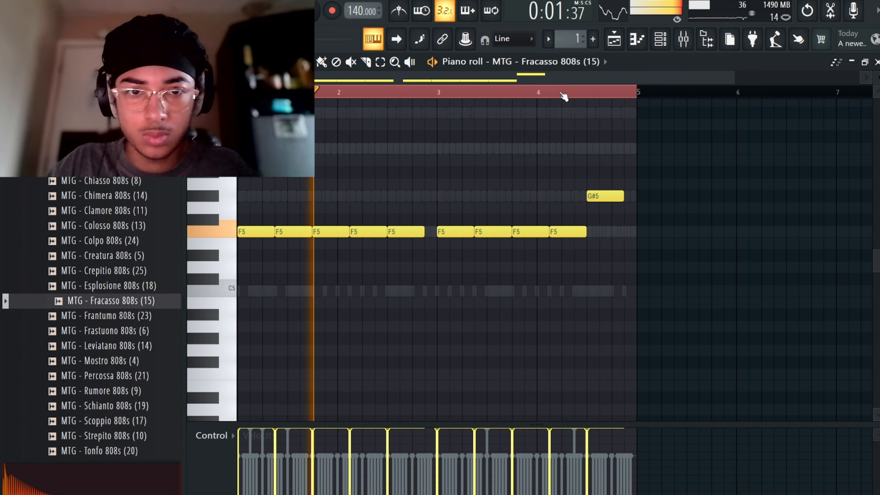
scroll(563, 92, down, 2)
Place three consecutive Pattern 1 clips on Track 1 of the playlist, starting at bars 1, 5 and 9
click(617, 40)
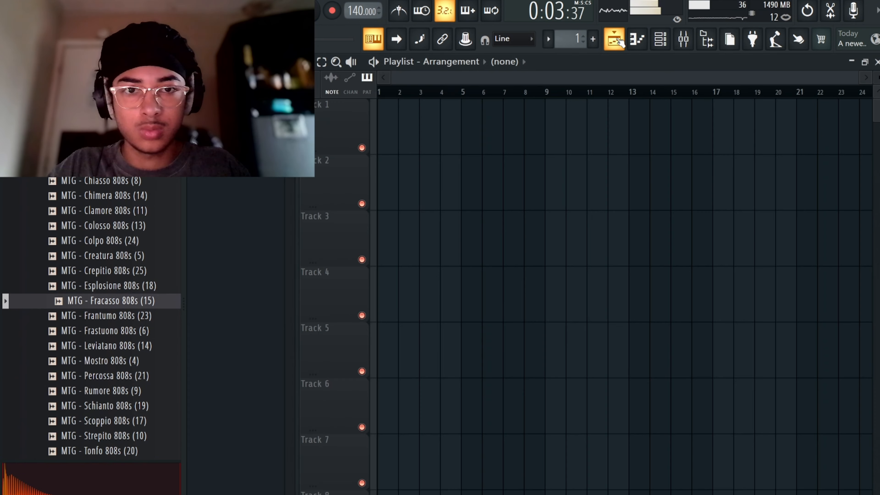
key(space)
click(239, 107)
click(429, 134)
drag(463, 134, 402, 134)
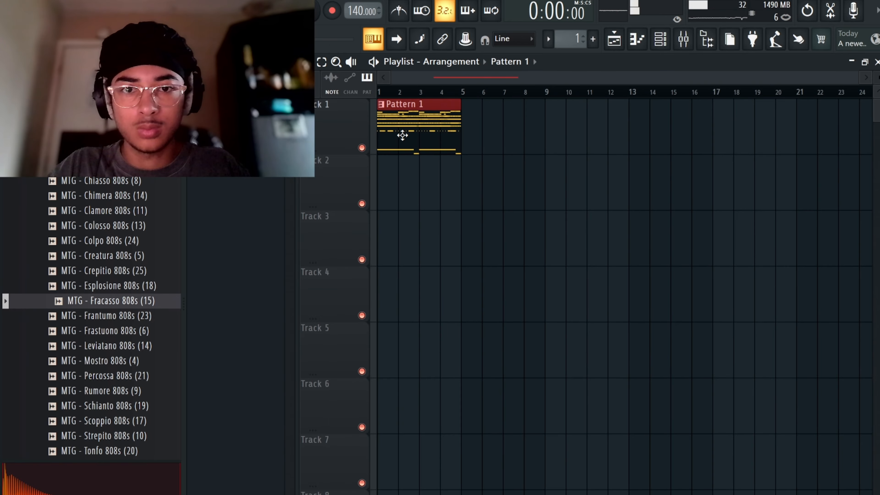
click(468, 136)
click(550, 113)
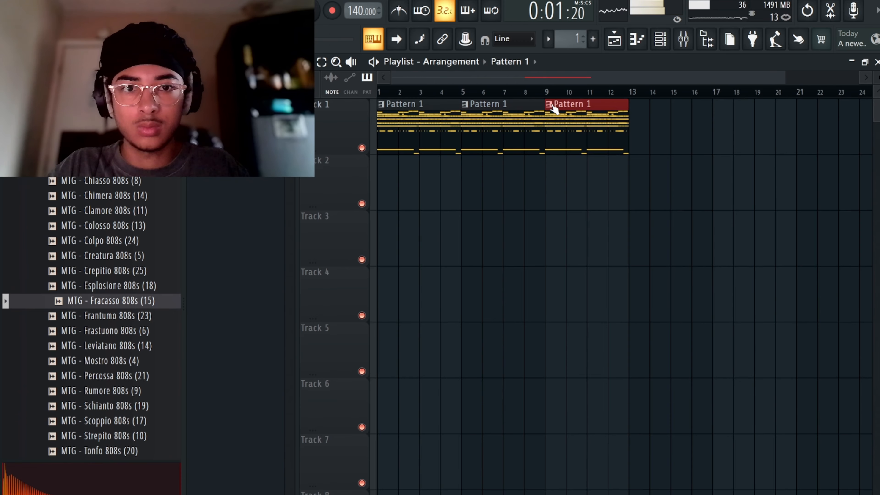
Make the third clip on Track 1 unique as Pattern 2
click(548, 104)
click(585, 224)
key(Return)
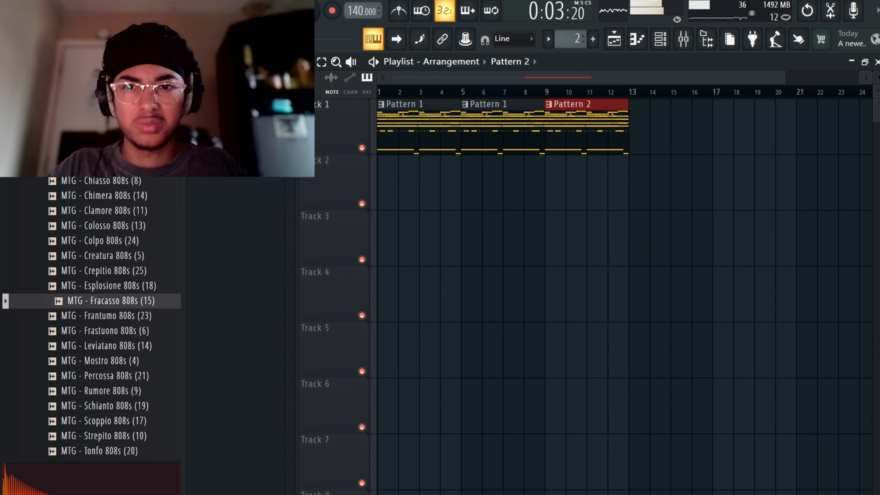
Replace the start of Pattern 2's Fracasso 808 line with six A#4 notes, each 1.5 beats long, from bar 1 into bar 3
click(530, 92)
click(660, 39)
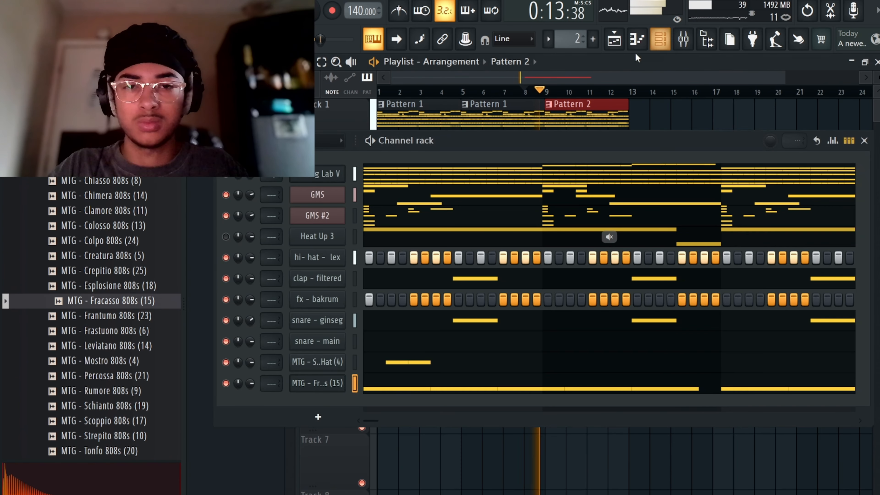
key(space)
click(388, 384)
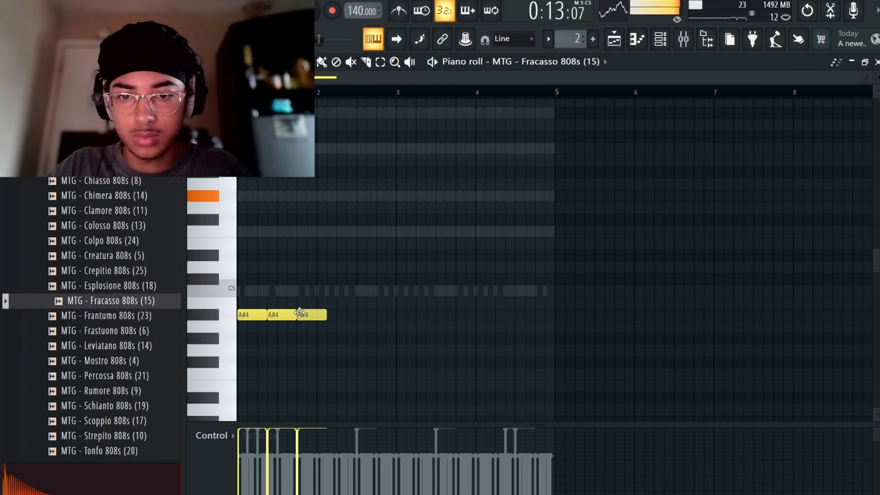
click(344, 314)
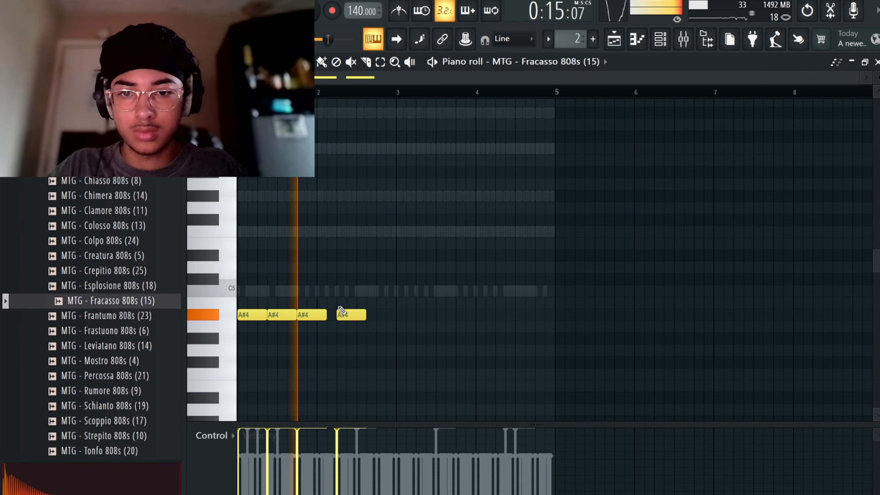
click(374, 314)
click(400, 315)
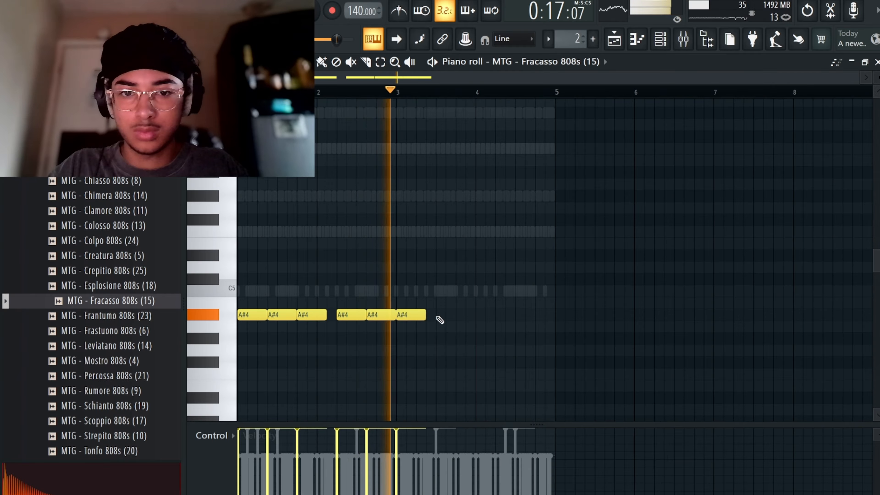
Continue the 808 line through bar 4 with three more A#4 notes and a final C5 note
click(438, 315)
click(467, 314)
click(509, 315)
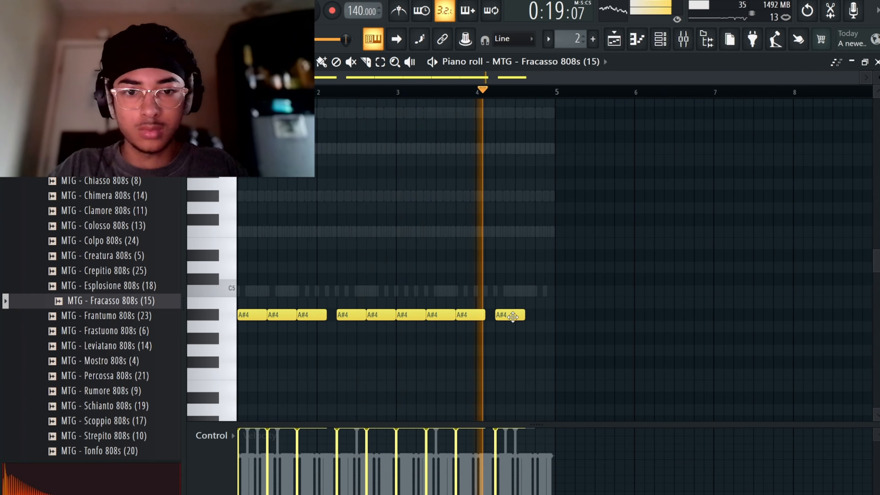
click(534, 291)
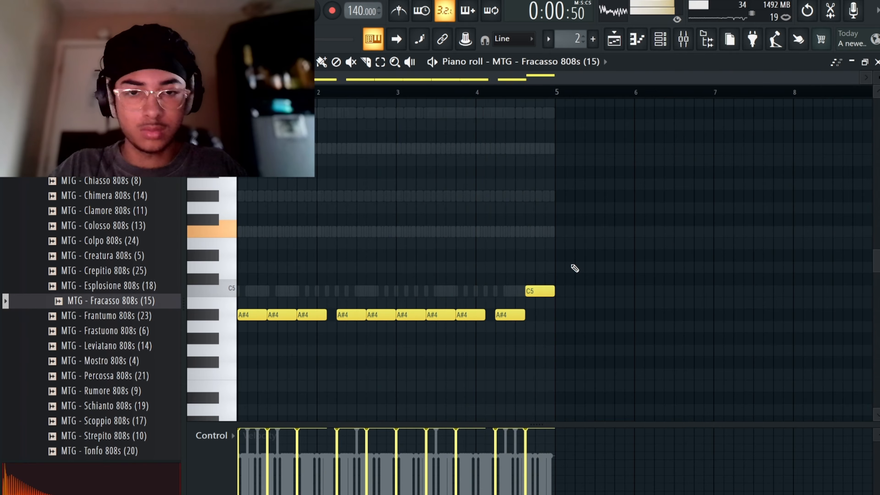
Place a second Pattern 2 clip at bar 13 on Track 1 and cut the GMS channel's notes from Pattern 2
click(610, 42)
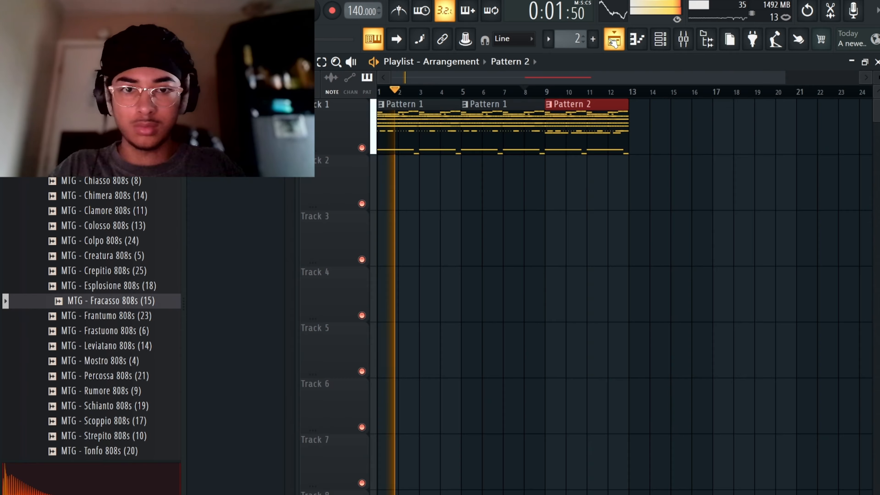
click(638, 132)
click(660, 39)
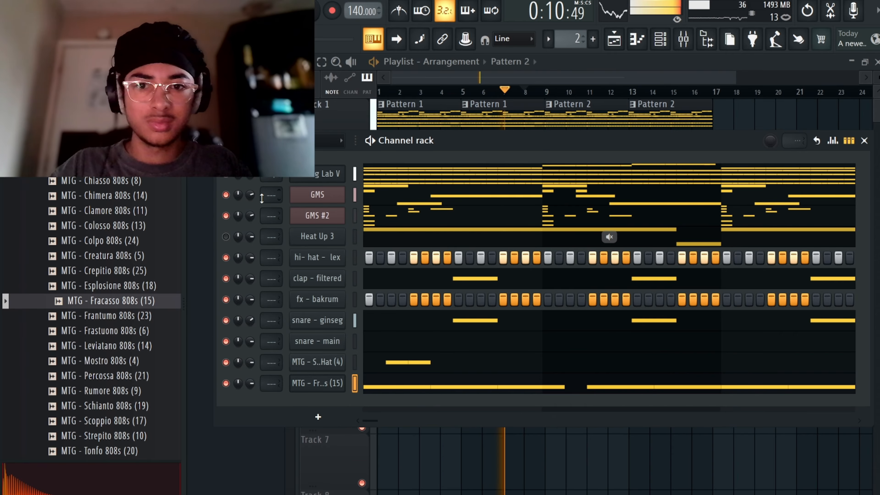
right_click(310, 194)
click(492, 192)
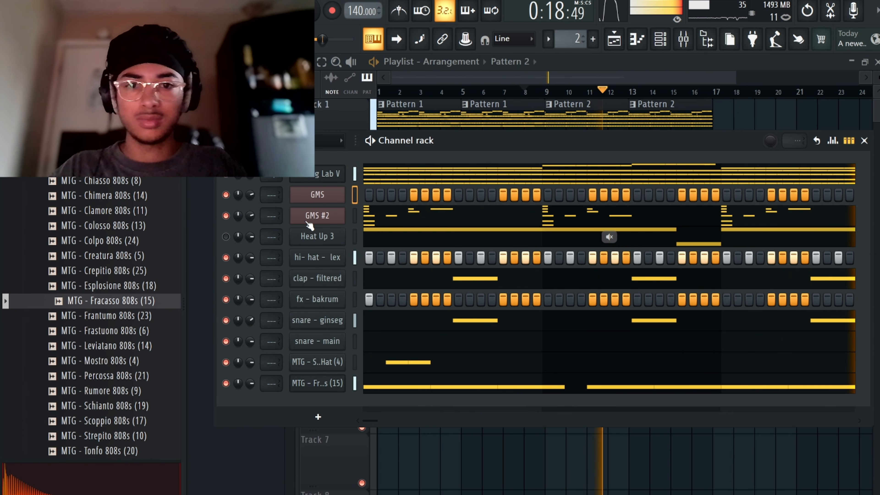
Clone the GMS #2 channel and replace the clone's instrument with Heat Up 3
right_click(310, 215)
click(370, 357)
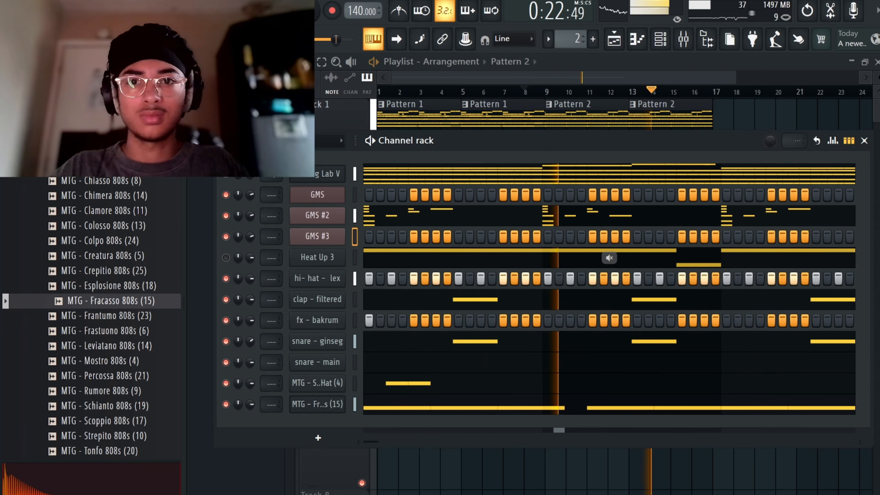
key(l)
click(320, 239)
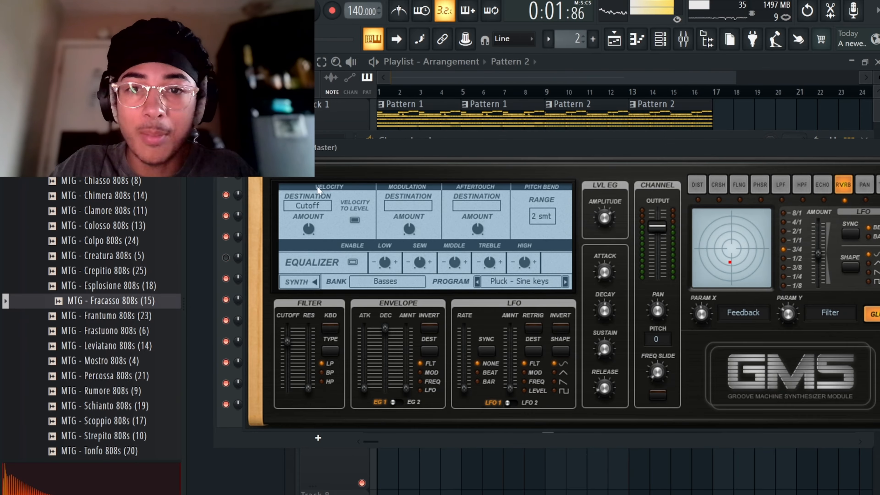
click(675, 45)
right_click(316, 236)
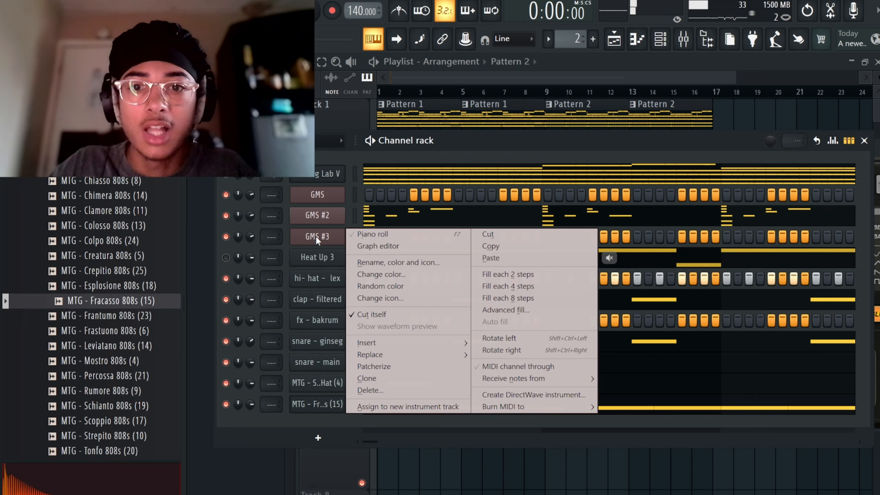
mouse_move(468, 353)
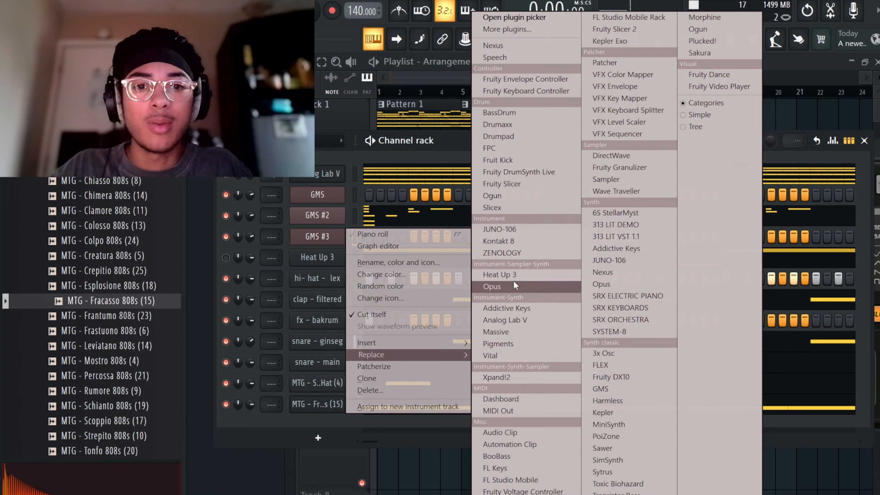
click(529, 276)
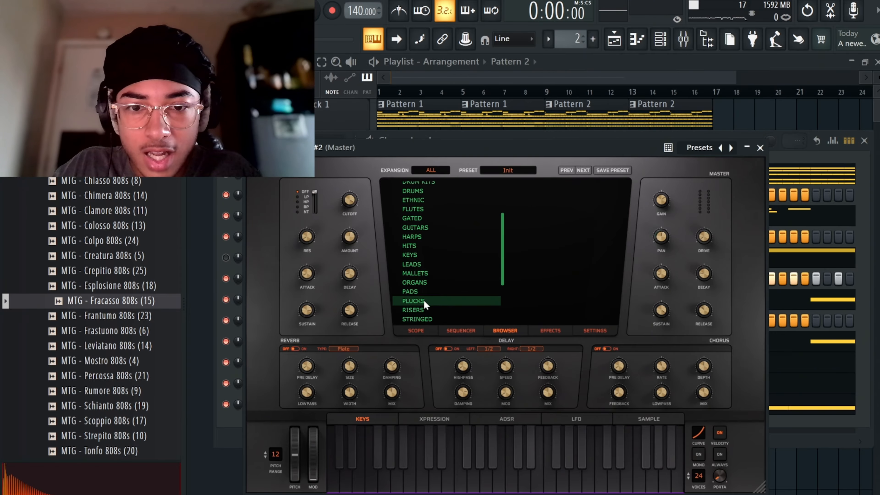
Load the CELLO STACC preset from the STRINGS category in the new Heat Up 3 instrument
scroll(423, 319, down, 1)
click(452, 300)
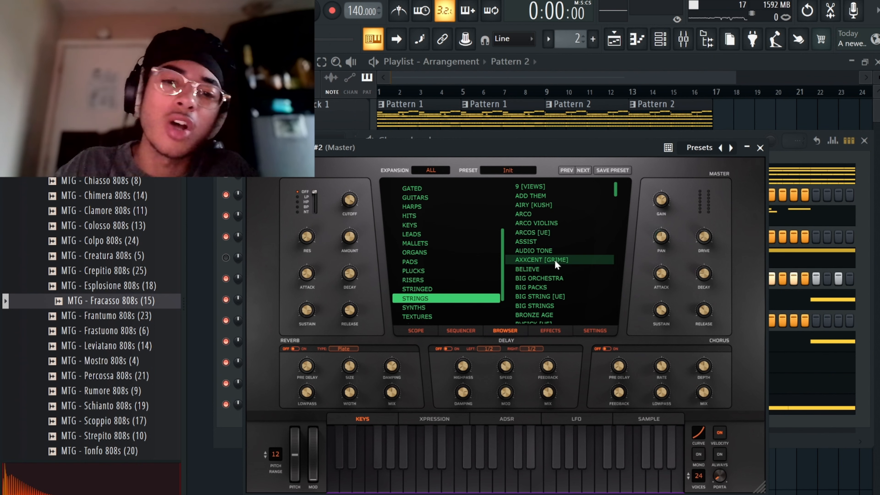
scroll(546, 268, down, 3)
scroll(561, 246, down, 2)
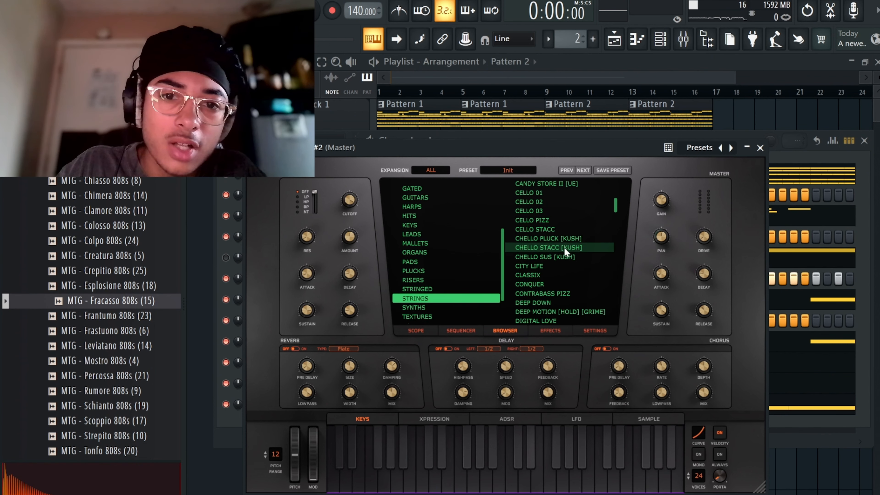
click(546, 230)
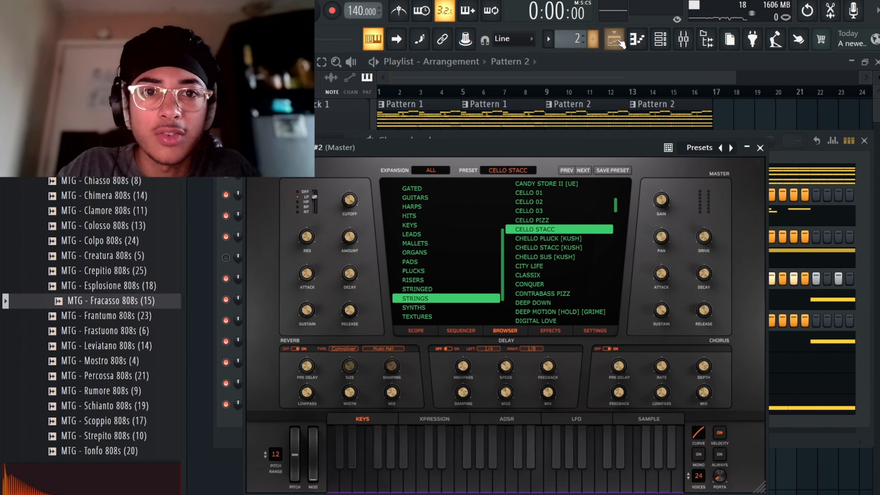
Draw a short chord of F5, G#5, C6, D#6 and F6 at the start of bar 1 for Heat Up 3 #2
click(636, 42)
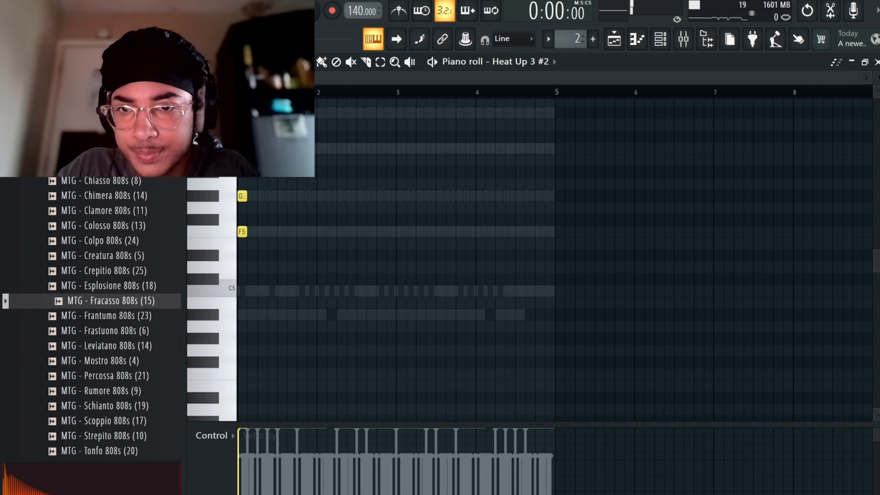
scroll(271, 204, up, 4)
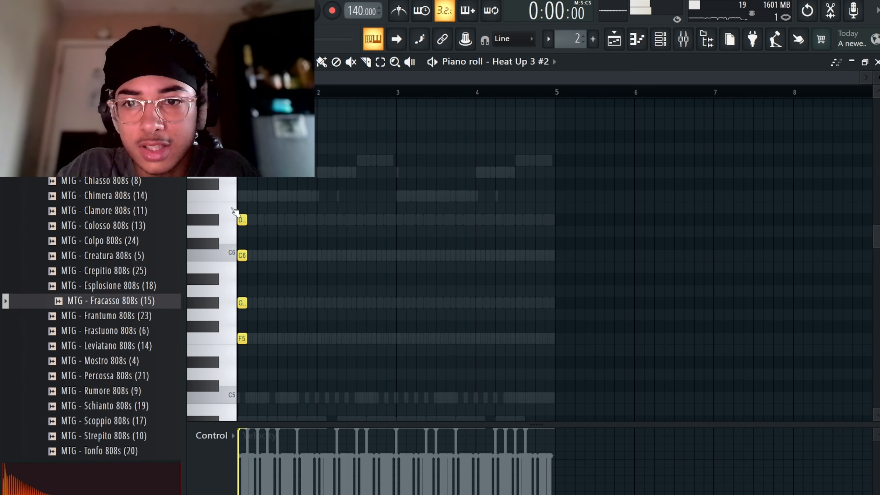
key(space)
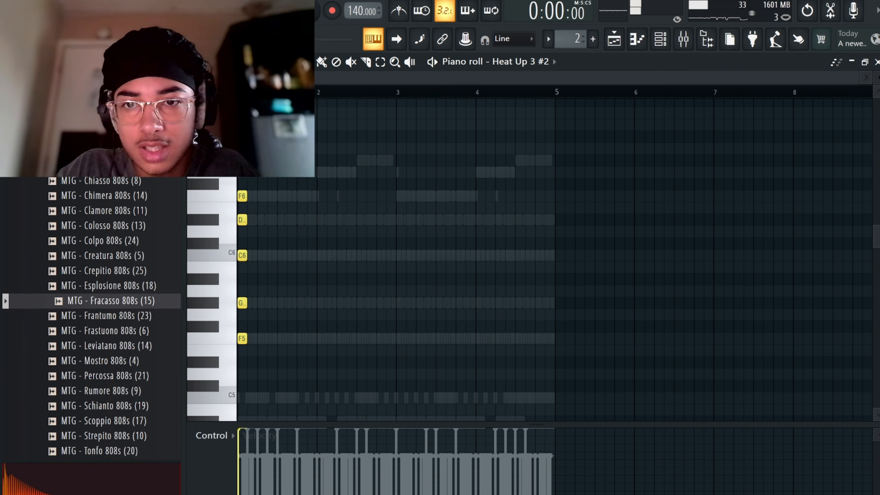
Mute the hi-hat, clap, fx, snare, open-hat and 808 channels
click(659, 39)
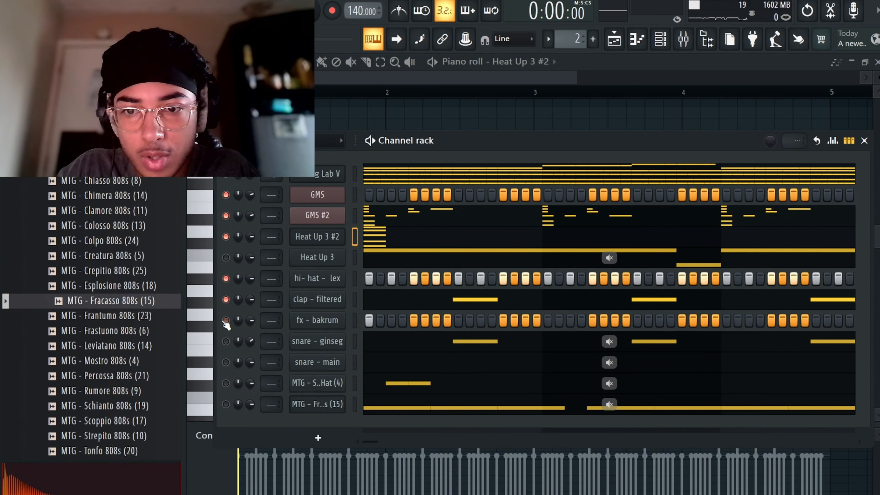
click(226, 280)
key(space)
key(space)
Set the Heat Up 3 #2 chord's length to a quarter beat and repeat it every half beat for four hits
click(403, 239)
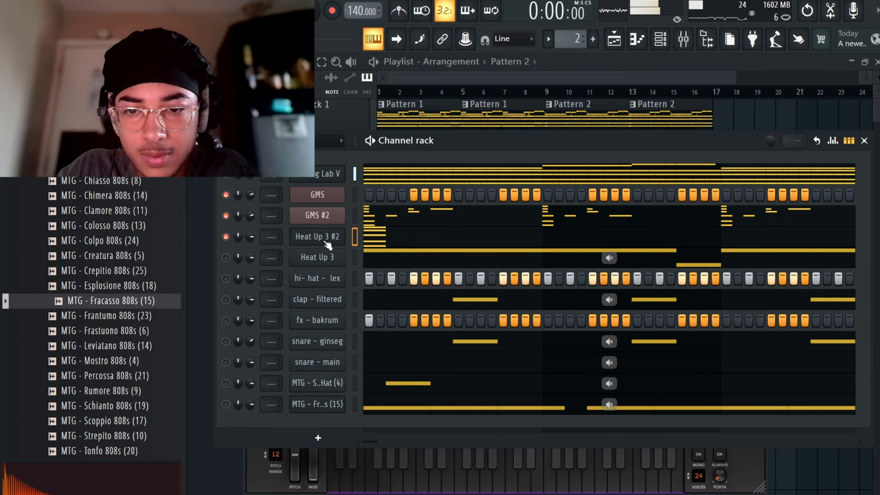
click(379, 237)
key(space)
key(space)
scroll(304, 93, up, 4)
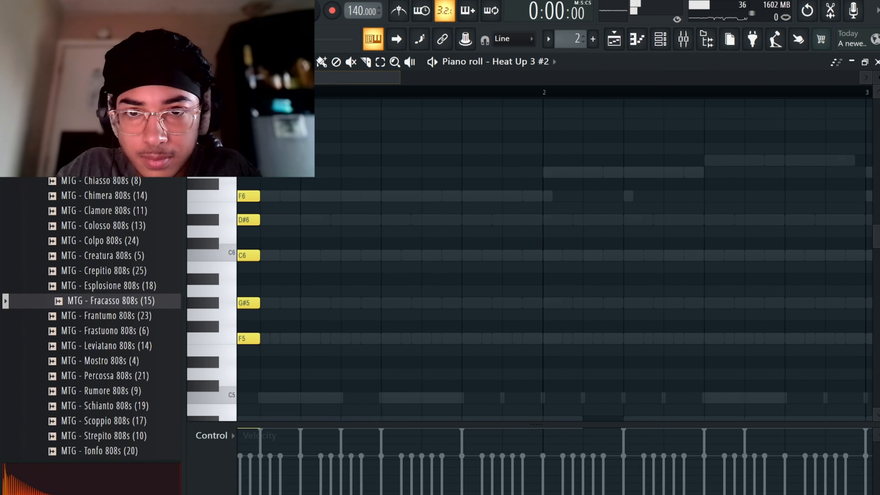
click(223, 62)
click(242, 204)
key(ctrl+a)
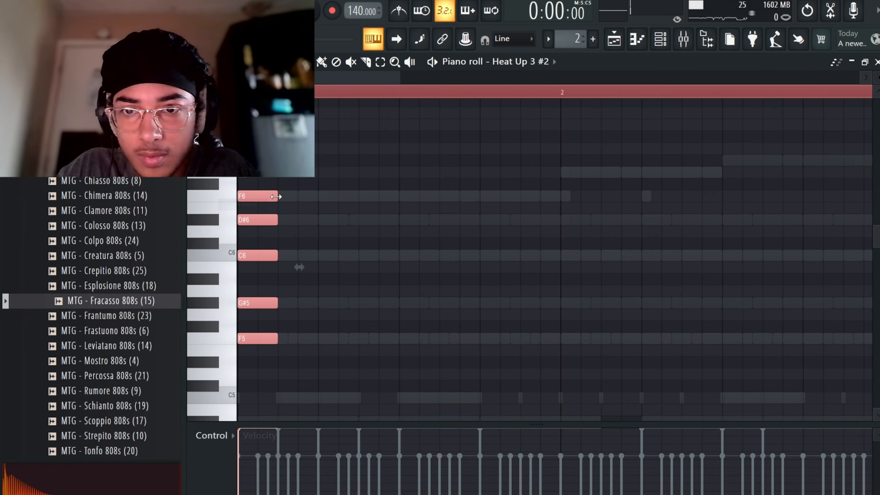
mouse_move(247, 197)
mouse_down()
mouse_move(381, 197)
mouse_move(366, 197)
mouse_up()
key(ctrl+z)
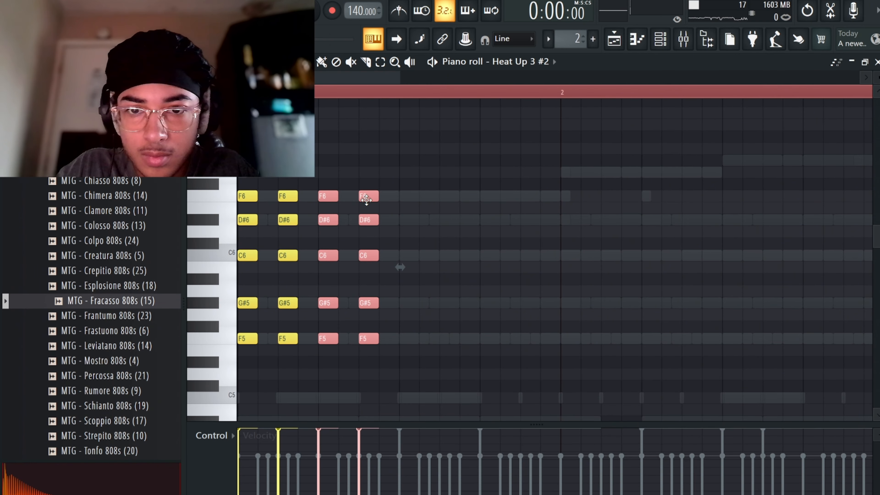
Thin the repeated chords: keep G#5 and C6 in the second, G#5, C6 and D#6 in the third, and F5, C6 and F6 in the fourth
key(space)
click(410, 232)
key(space)
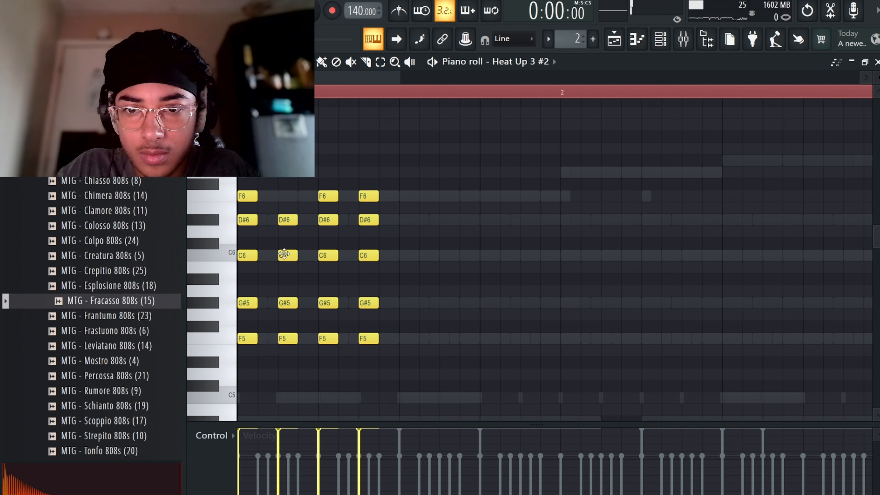
right_click(291, 339)
key(space)
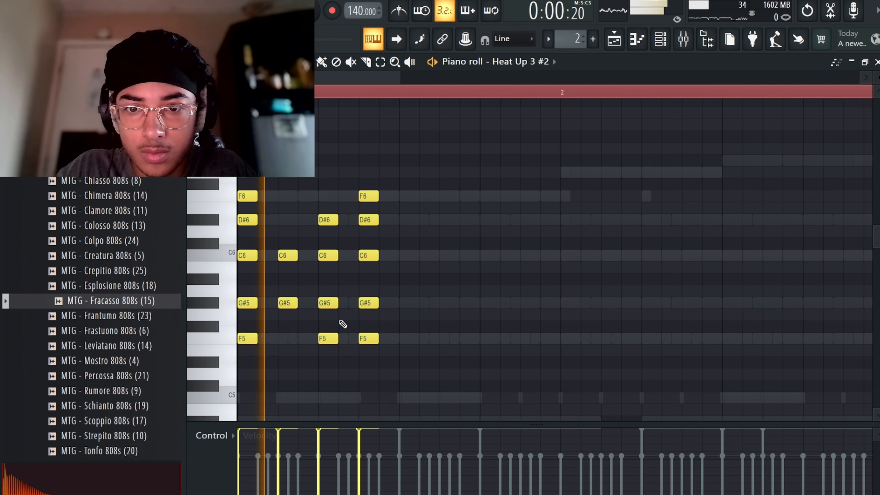
key(space)
right_click(334, 341)
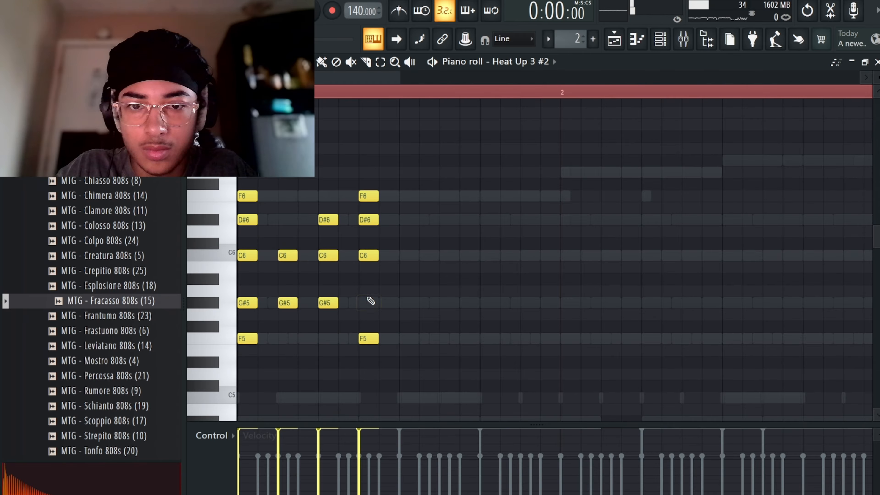
key(space)
key(space)
right_click(368, 220)
Duplicate the four-chord group repeatedly until it fills bars 1 through 4
key(ctrl+a)
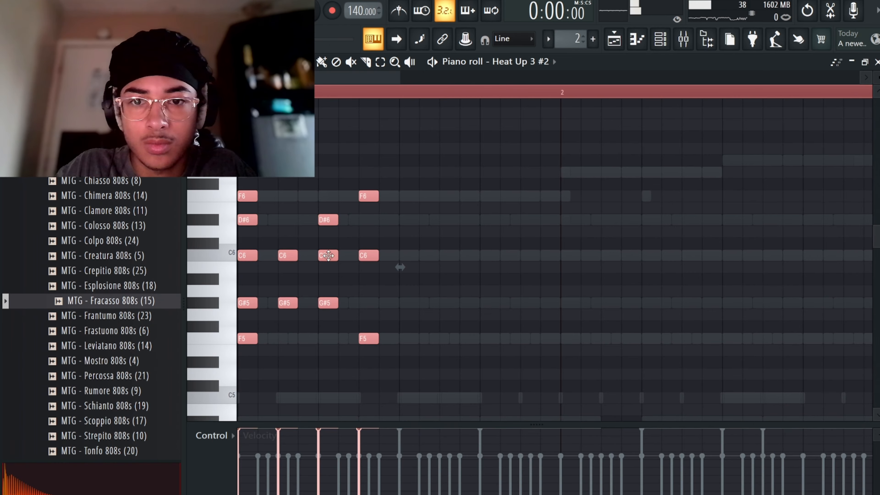
mouse_move(328, 255)
mouse_down()
mouse_move(511, 250)
mouse_move(491, 249)
mouse_up()
key(space)
key(ctrl+a)
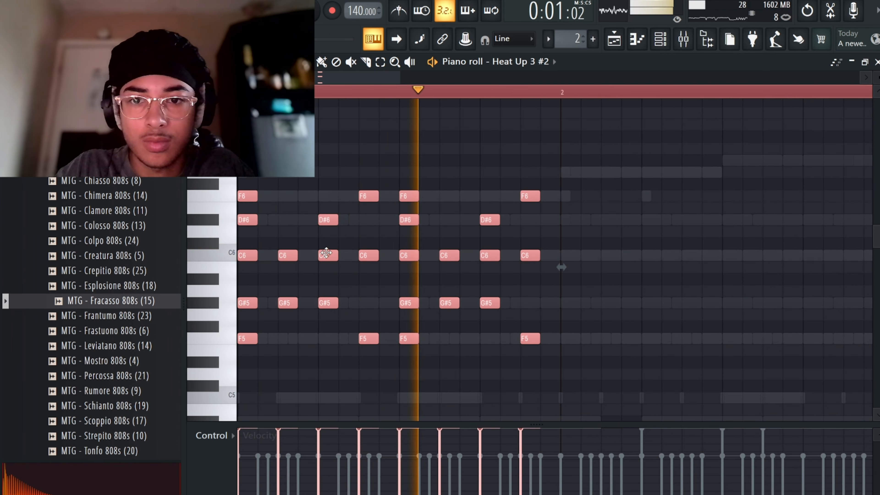
drag(327, 253, 653, 253)
key(space)
key(space)
scroll(532, 95, down, 1)
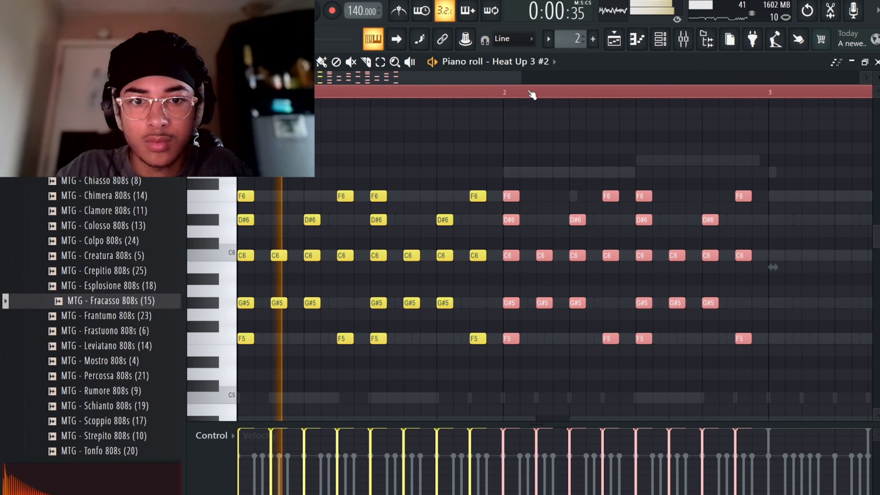
scroll(532, 95, down, 1)
key(ctrl+a)
key(ctrl+b)
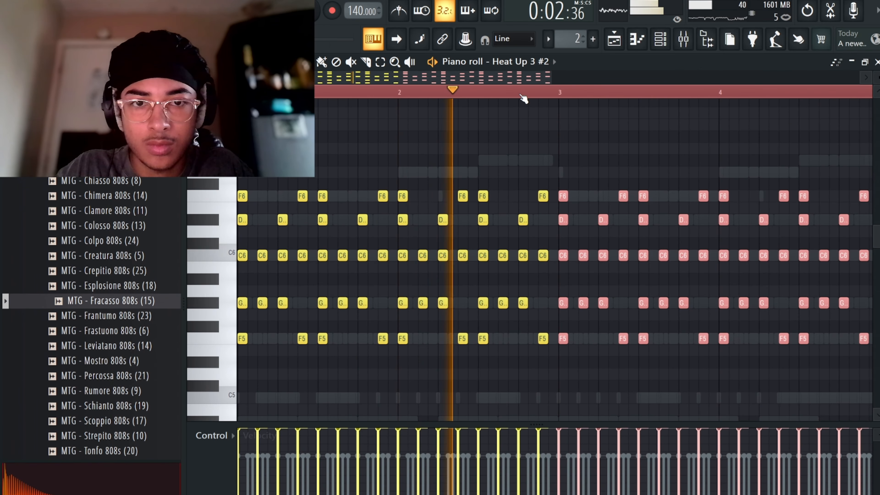
scroll(523, 99, down, 2)
ctrl+click(520, 142)
Clone the Heat Up 3 #2 channel and copy its notes into the clone
click(667, 40)
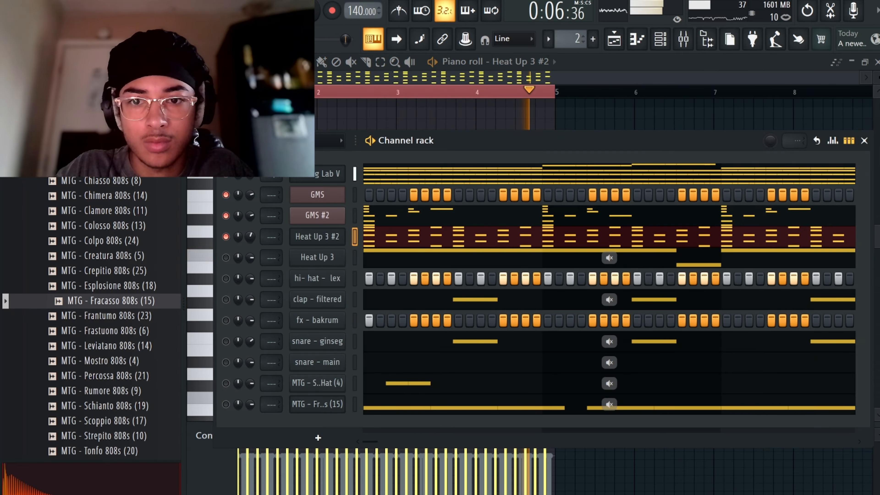
right_click(305, 238)
click(374, 380)
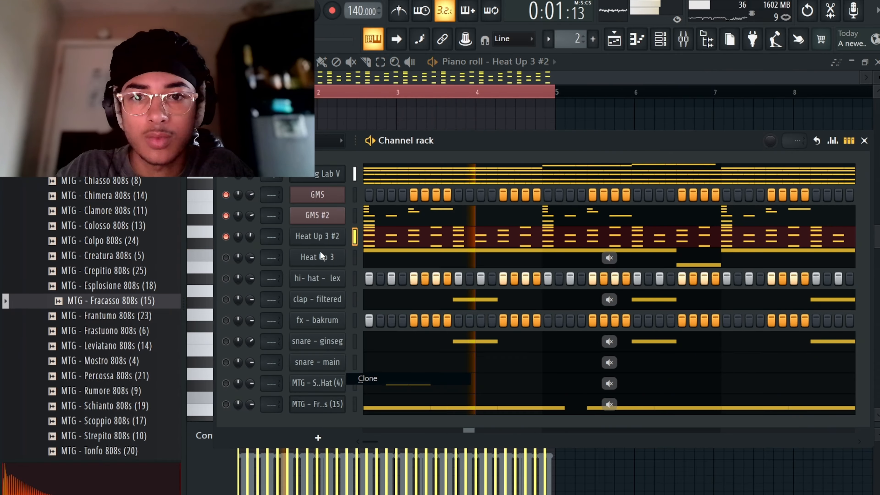
right_click(316, 243)
click(511, 250)
right_click(317, 258)
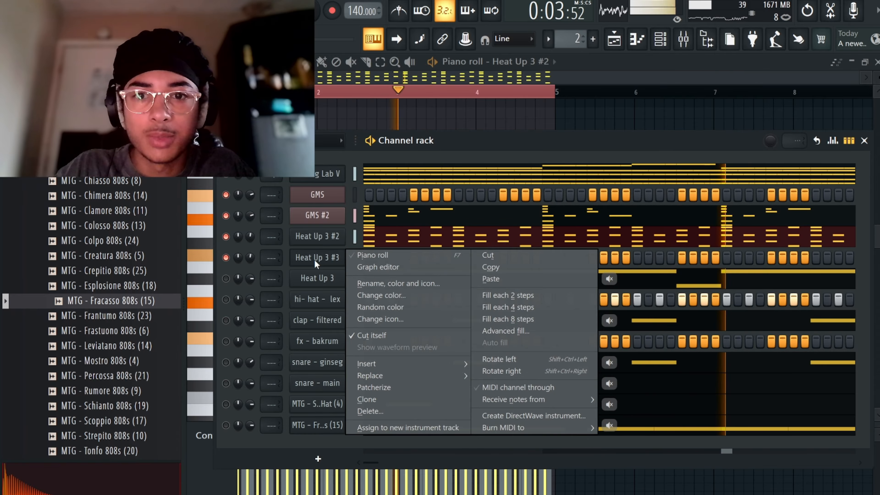
click(507, 279)
Load the brass preset BANDZ [GRIME] into Heat Up 3 #3
click(317, 257)
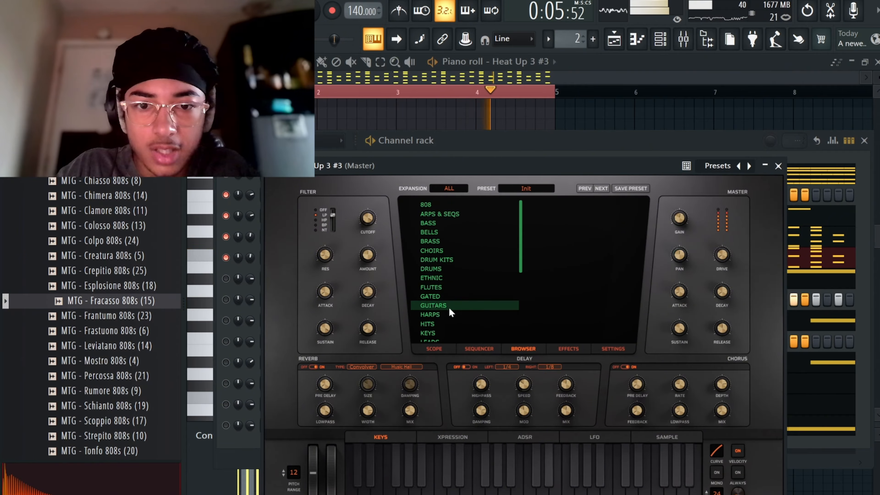
click(471, 241)
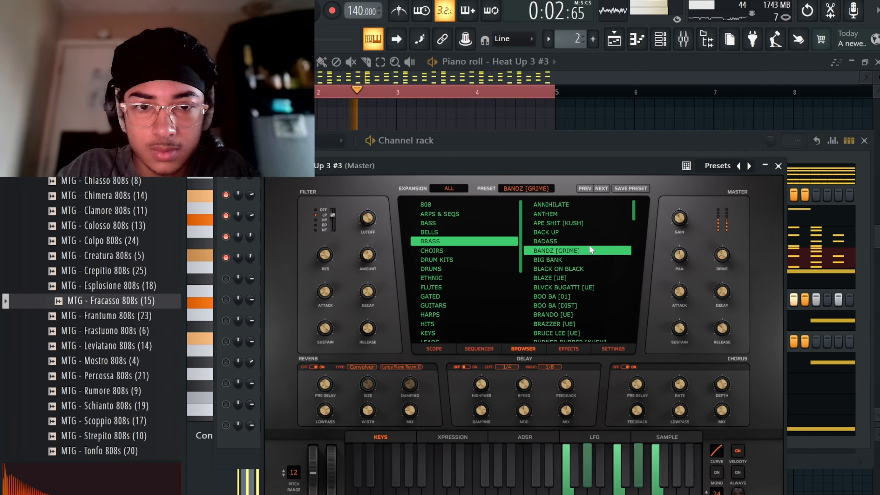
Delete the C6 notes at the starts of bars 1 and 2 in the Heat Up 3 #3 part
click(810, 262)
click(810, 262)
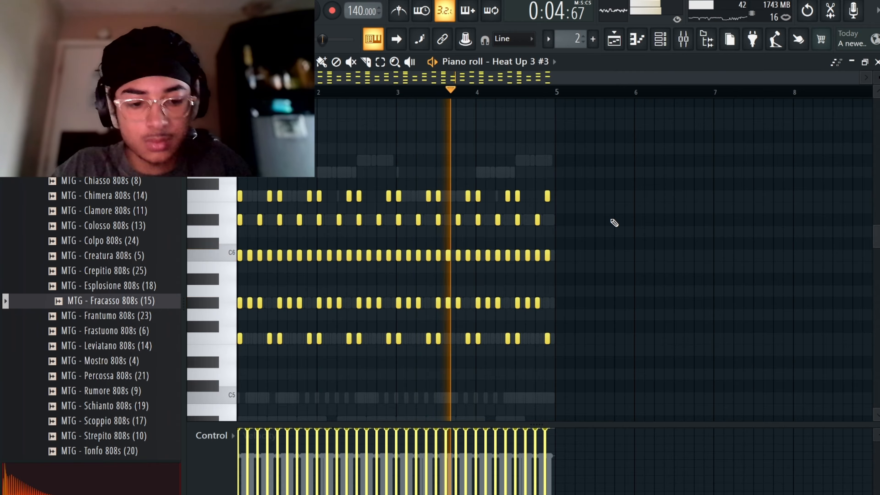
key(ctrl+Up)
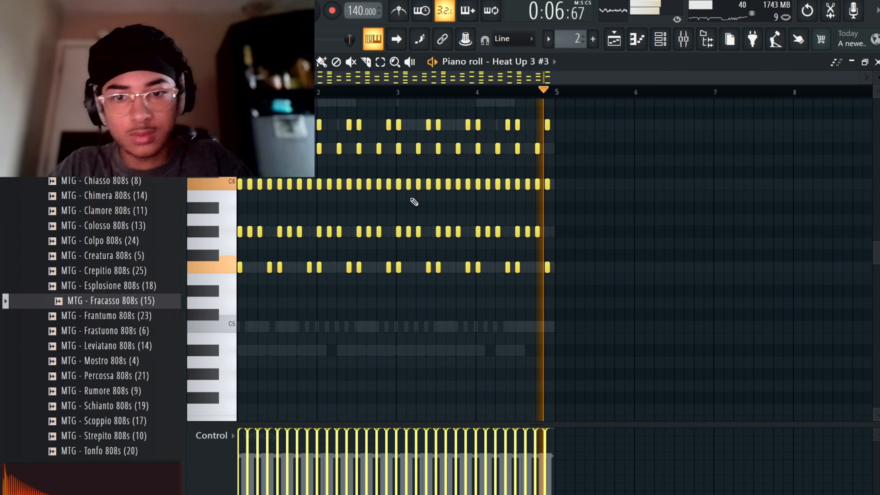
key(space)
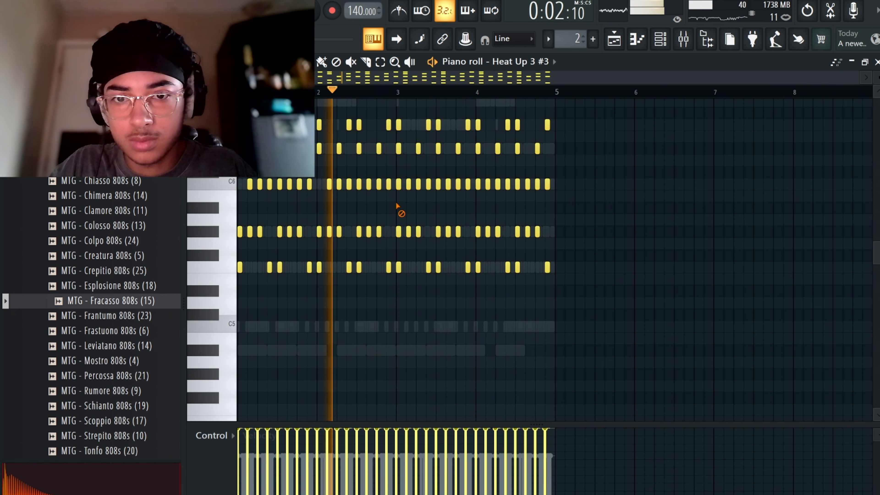
Clone the Heat Up 3 #3 channel and copy its notes into the clone
click(660, 40)
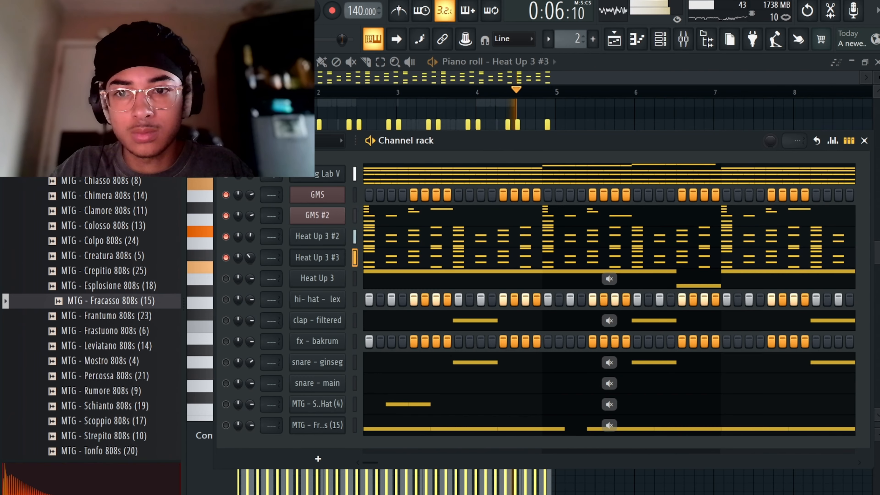
right_click(322, 257)
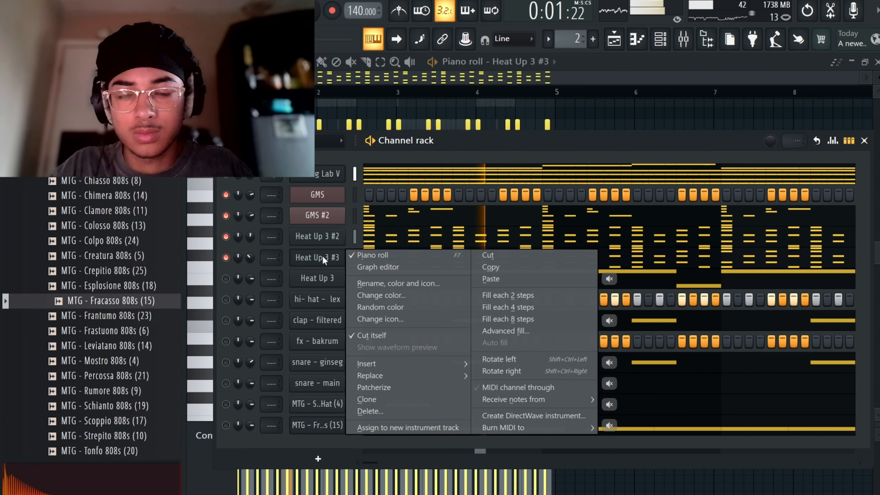
click(366, 399)
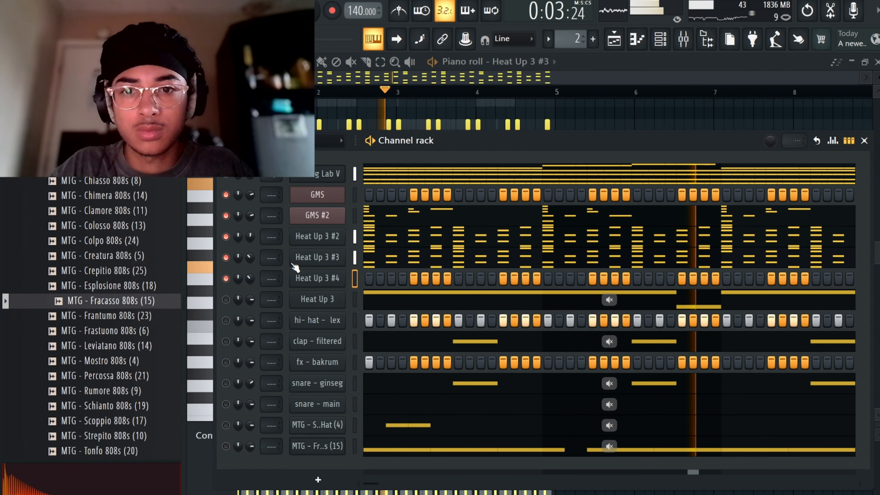
right_click(317, 257)
click(509, 279)
right_click(316, 277)
click(509, 300)
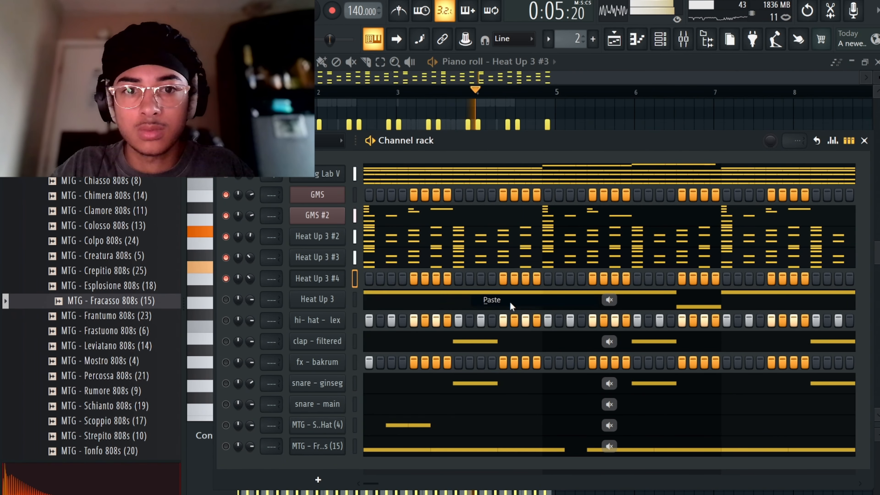
Audition SHAKUHACHI, BELLPAD [GRIME] and 8BIT TUBE [GRIME] on Heat Up 3 #4, and load the bells preset CHAINZ BELLZ
click(331, 283)
click(477, 305)
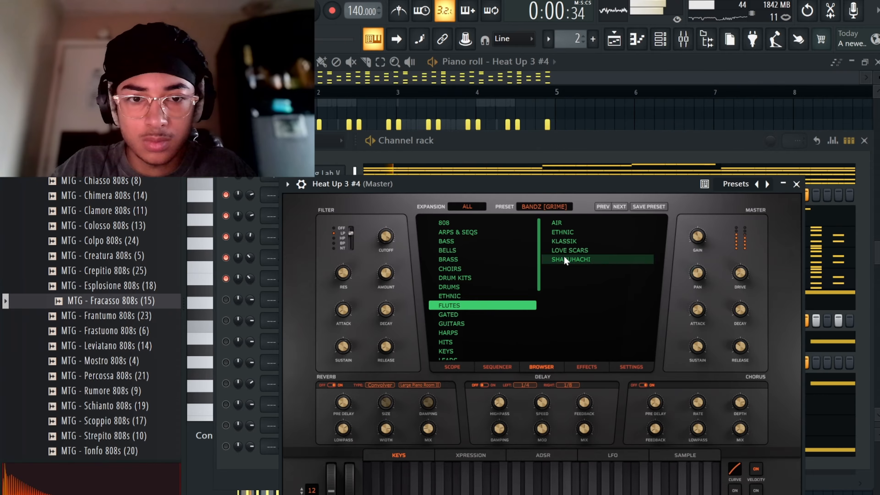
click(564, 259)
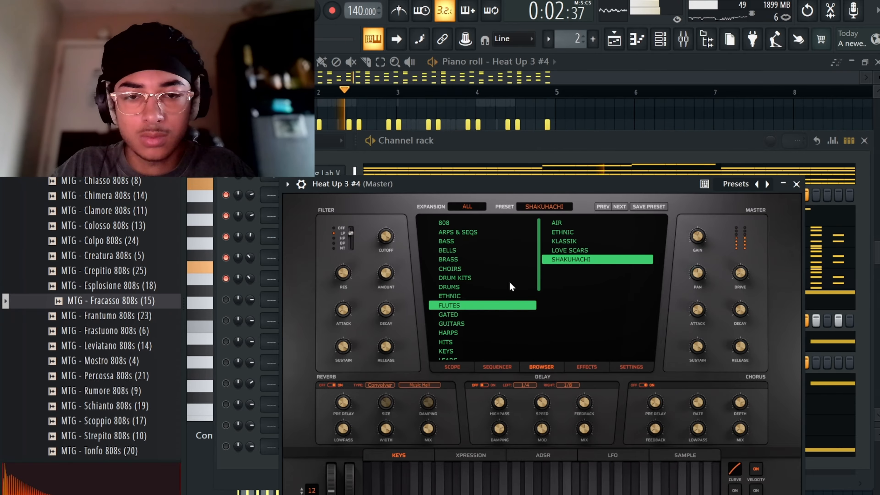
click(447, 259)
click(446, 250)
click(594, 269)
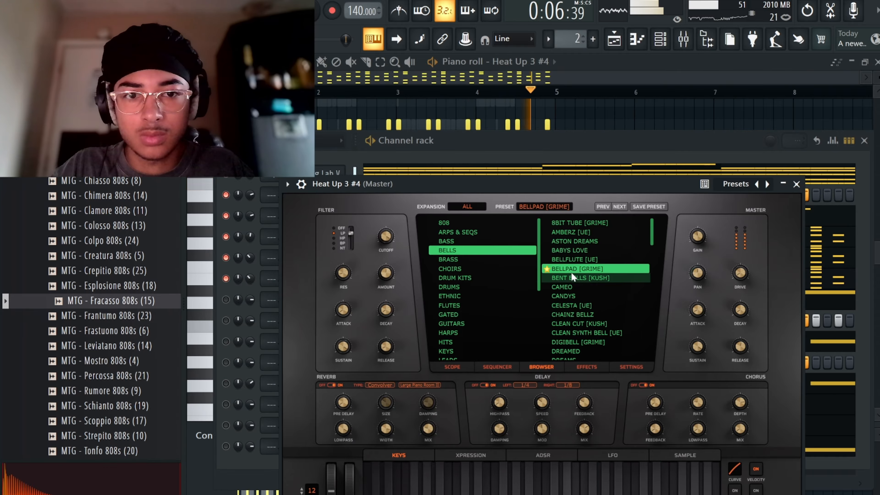
click(568, 224)
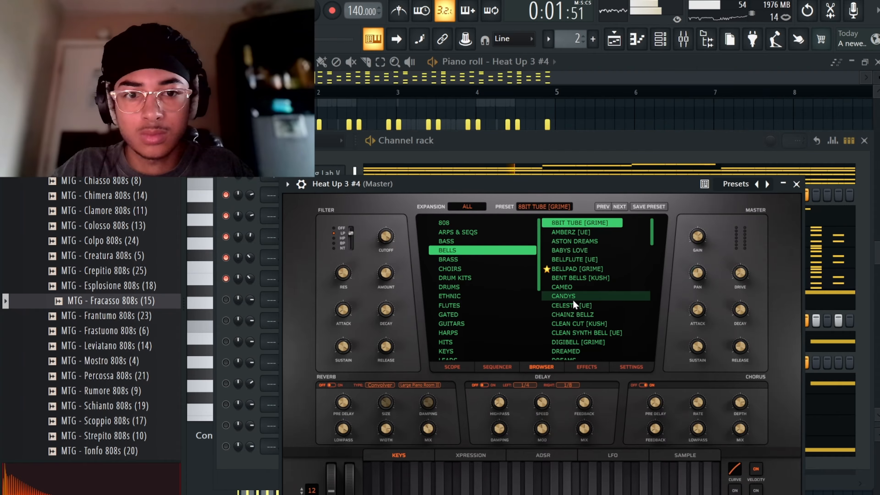
click(569, 306)
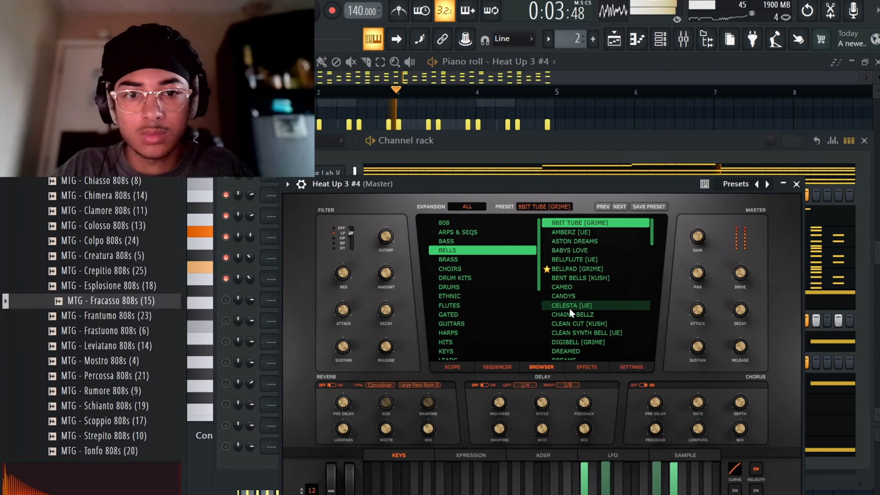
click(577, 313)
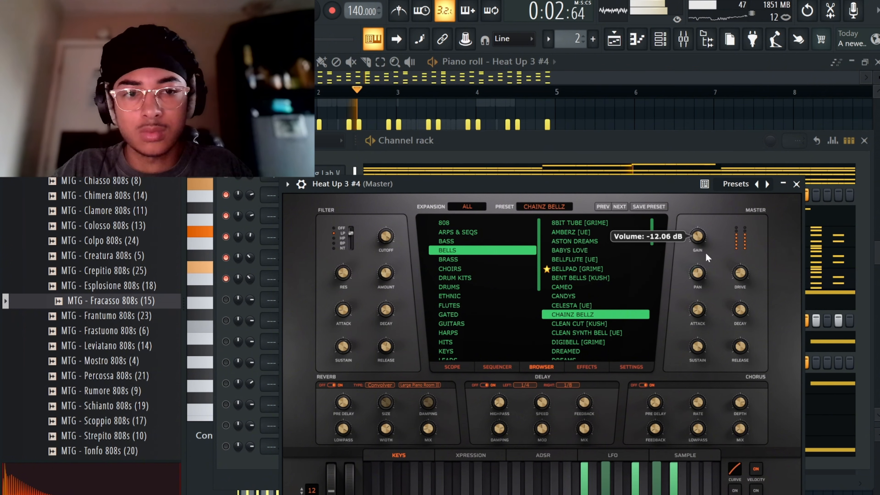
scroll(608, 304, down, 2)
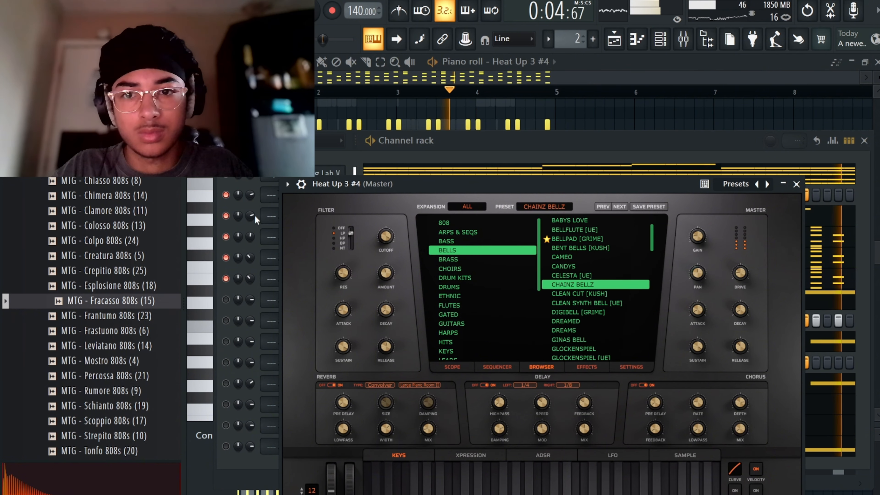
Lower the channel volume of Heat Up 3 #4 and unmute the original Heat Up 3 channel
click(249, 277)
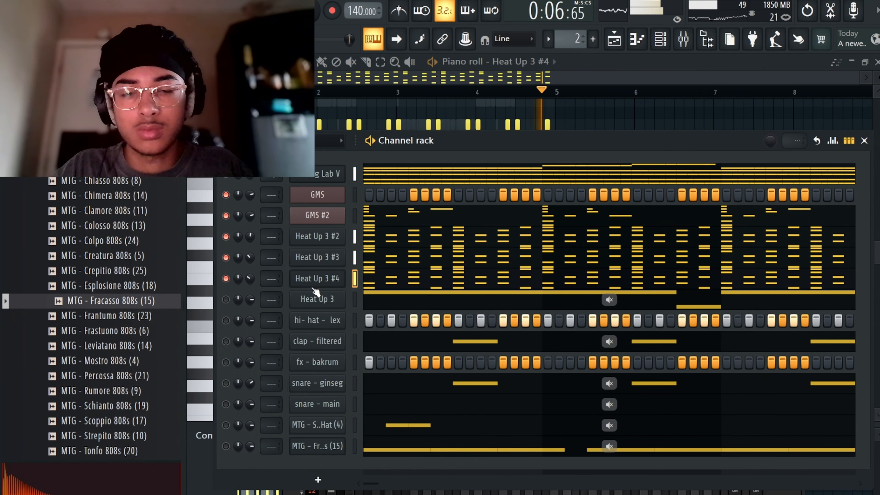
click(225, 298)
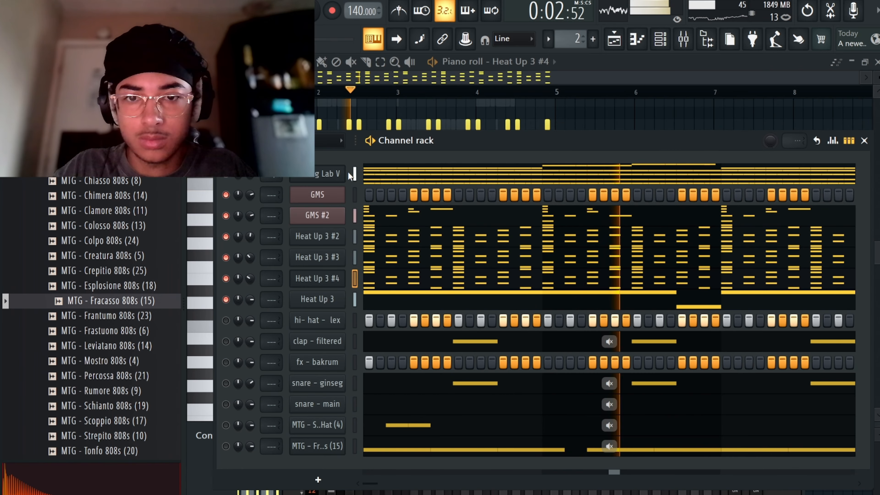
Try the Analog Lab V notes one octave lower against the other melodies
click(379, 179)
scroll(377, 292, up, 3)
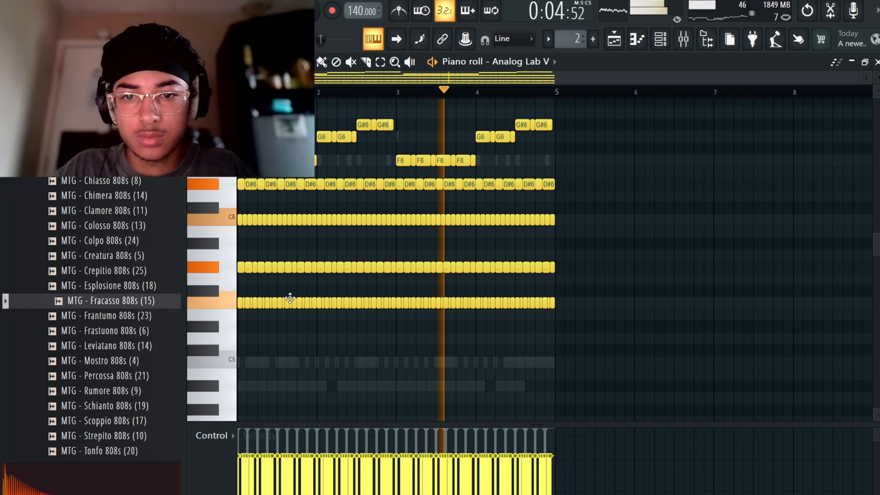
scroll(286, 291, up, 3)
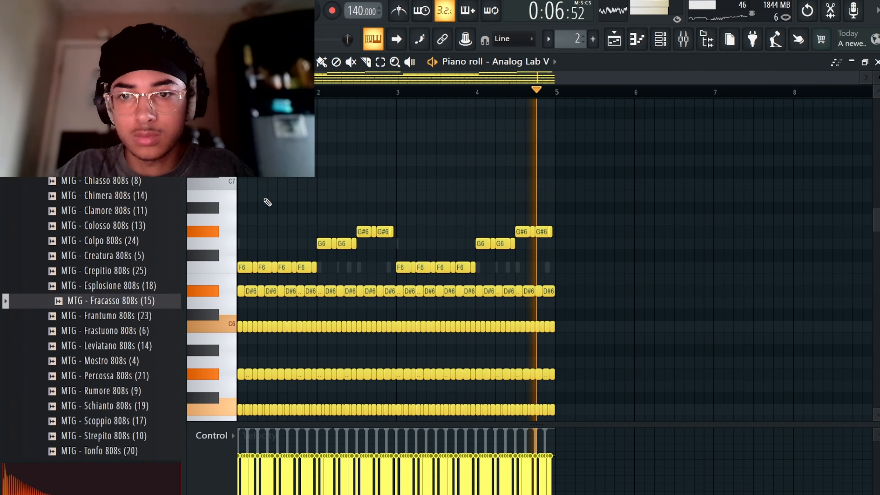
scroll(267, 212, down, 2)
key(space)
key(ctrl+Down)
key(space)
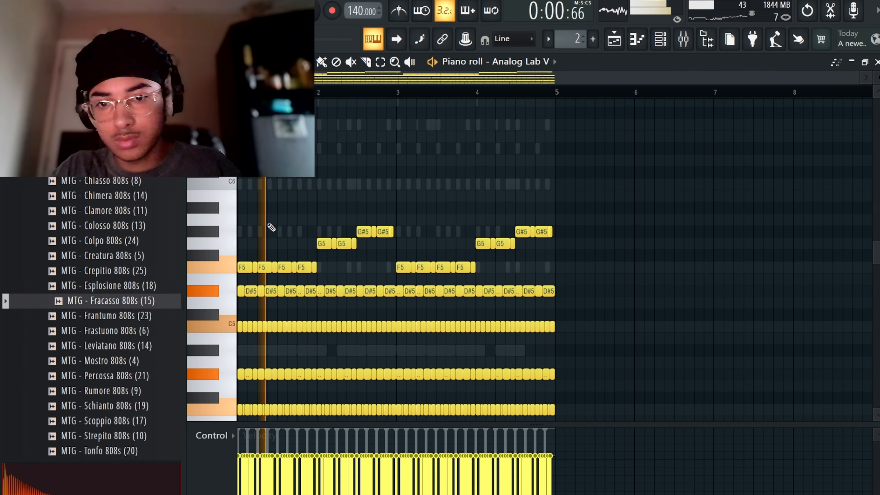
key(space)
key(ctrl+Up)
key(space)
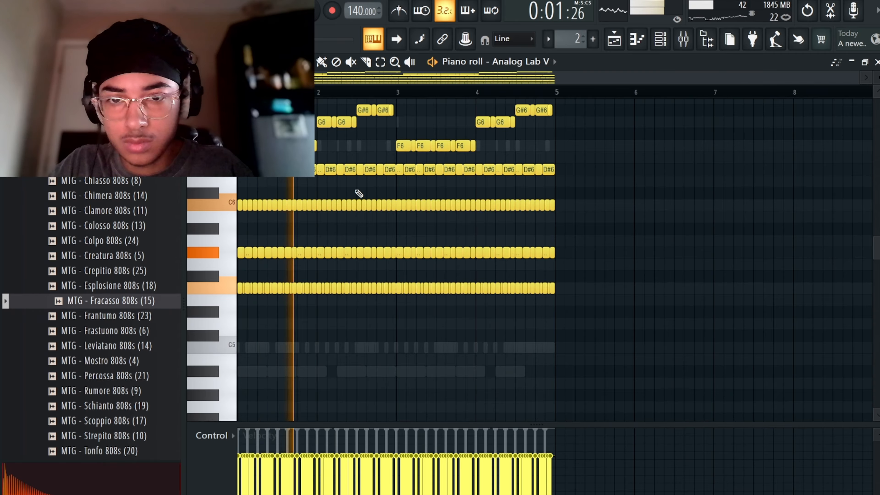
Delete the Analog Lab V notes on C6 in beat 4 and on G#5 in beat 3 of bar 1
key(space)
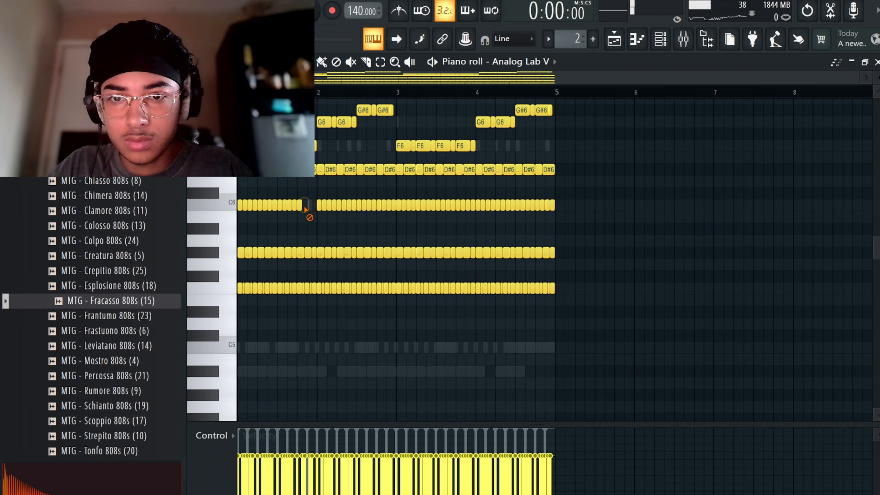
key(space)
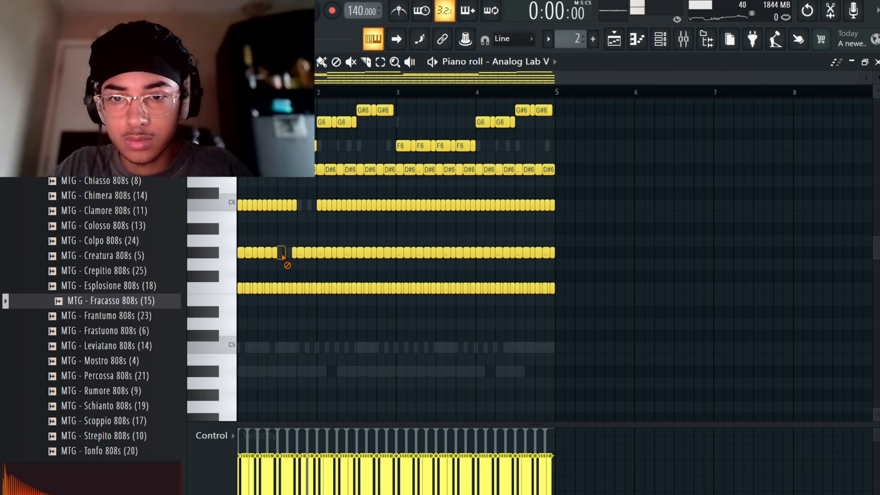
key(space)
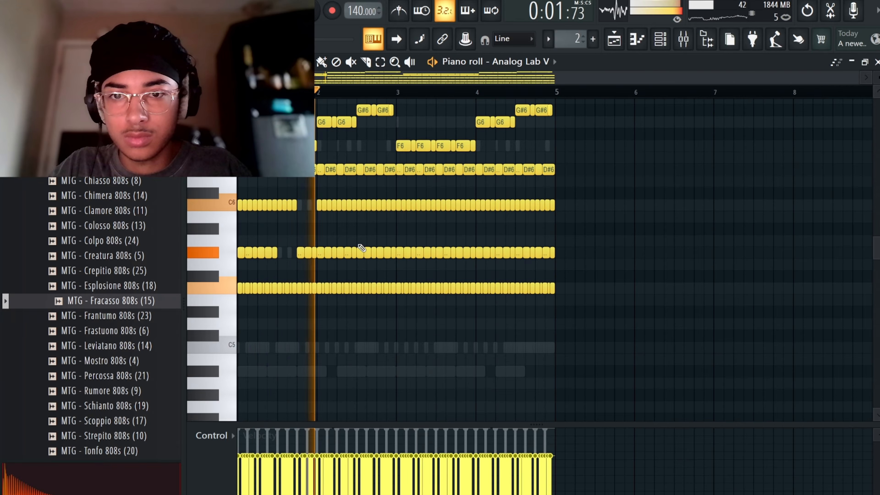
Replace the Analog Lab V notes from D#6 down in bars 3 and 4 with a duplicate of those in bars 1 and 2
drag(609, 329, 402, 165)
key(Delete)
drag(441, 301, 238, 154)
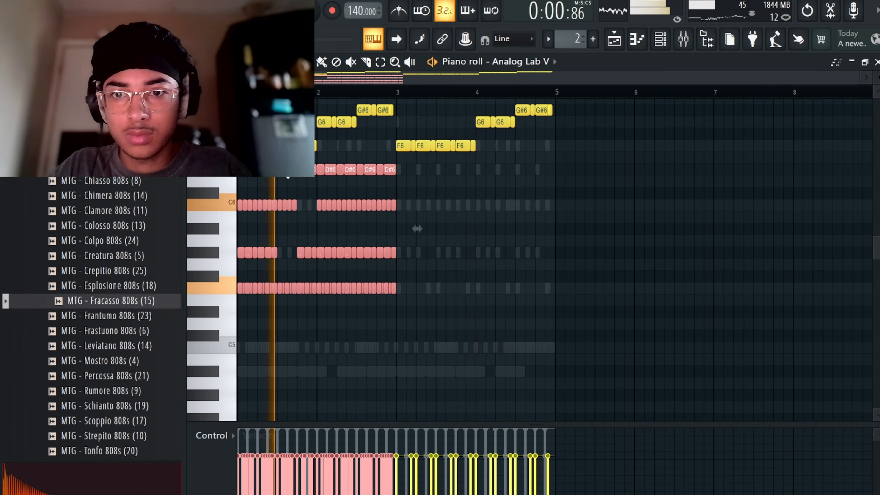
key(ctrl+b)
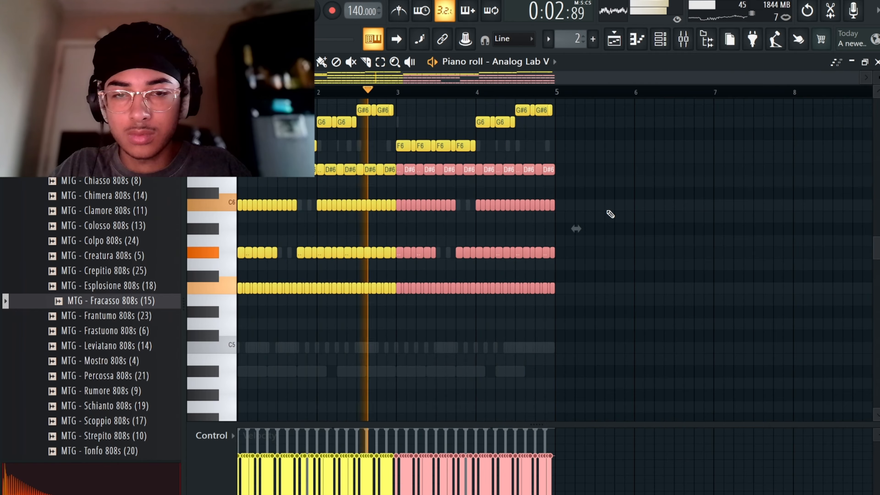
ctrl+click(609, 210)
Check the preset and gain settings of the Heat Up 3 #2 synth
click(659, 40)
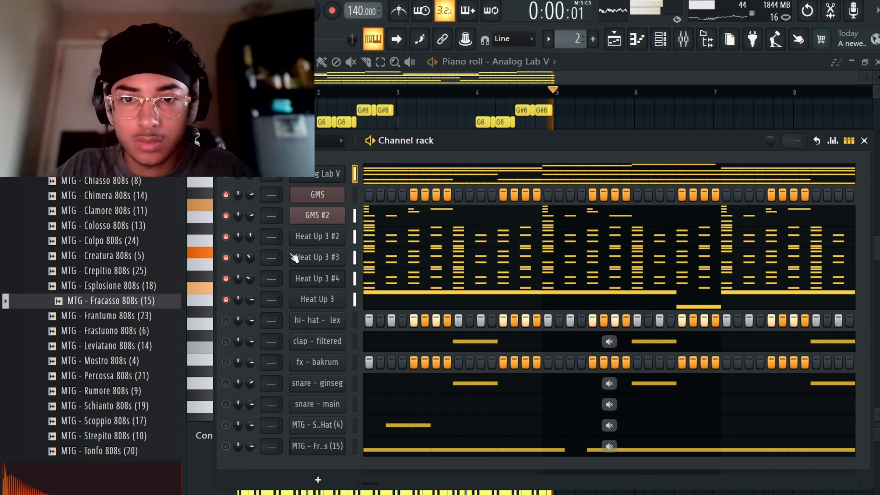
click(301, 238)
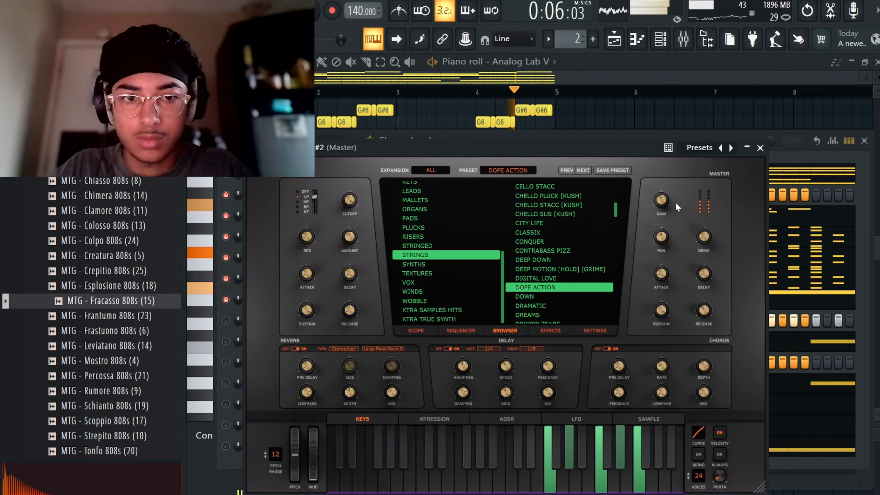
click(760, 148)
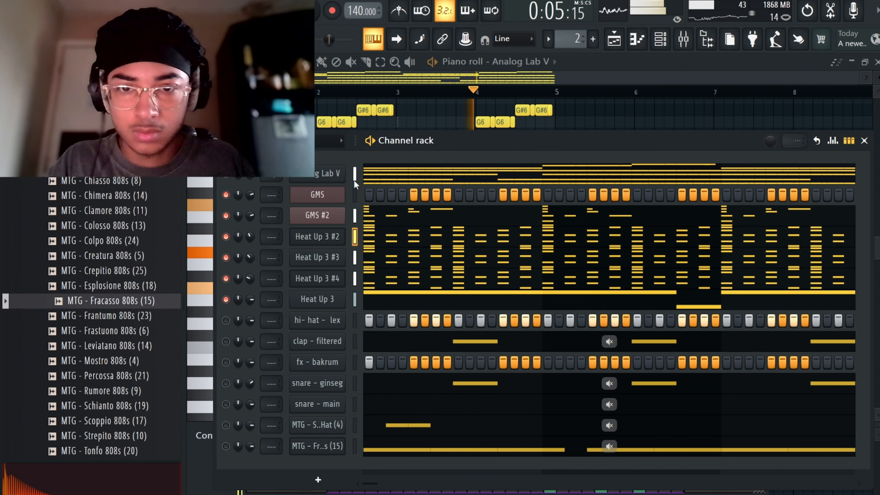
Clone the Analog Lab V channel and unmute the hi-hat channel
right_click(343, 180)
click(381, 315)
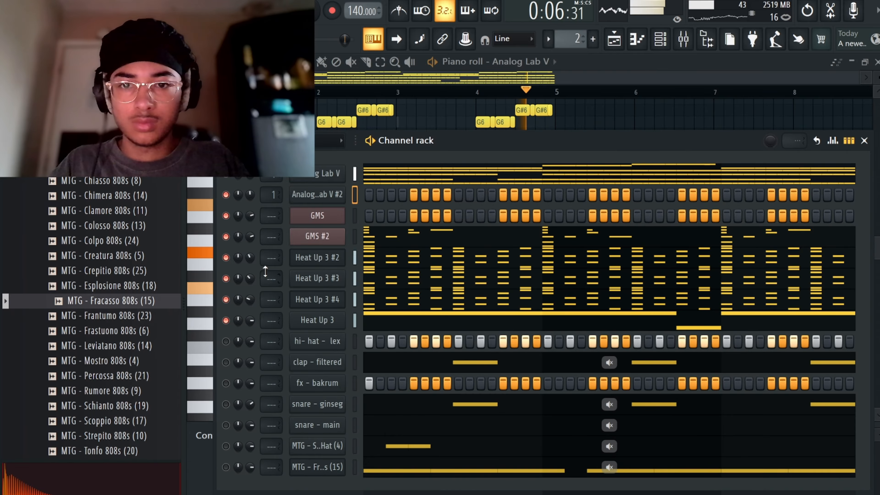
click(225, 341)
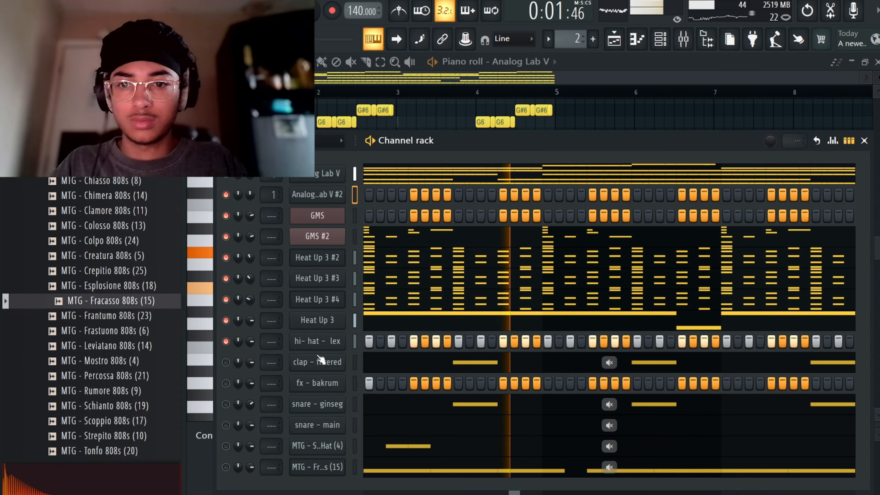
Unmute the filtered clap, bakrum fx, ginseg snare, main snare and MTG S..Hat (4) channels
click(226, 362)
click(225, 383)
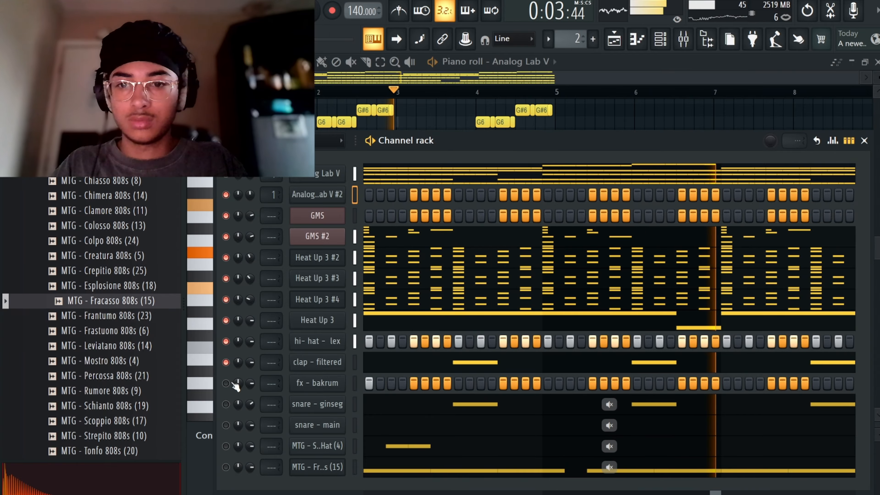
click(225, 404)
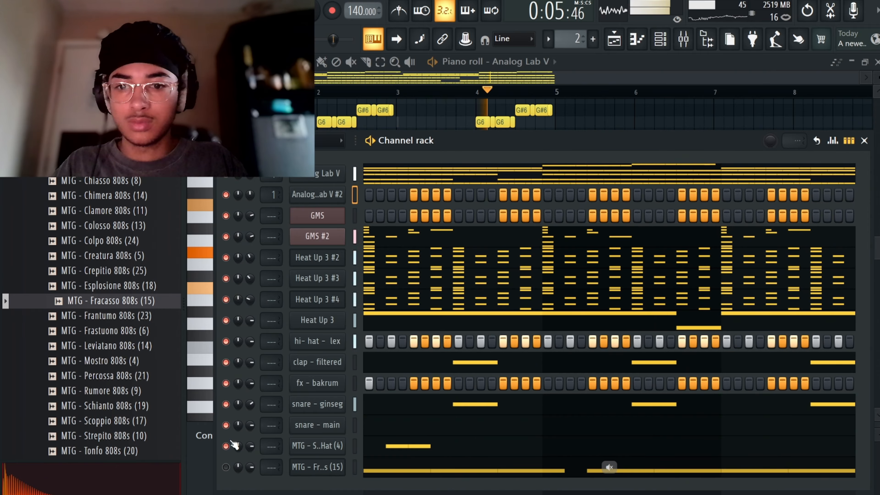
Cut the notes out of the MTG S..Hat (4) and snare - main channels
right_click(335, 446)
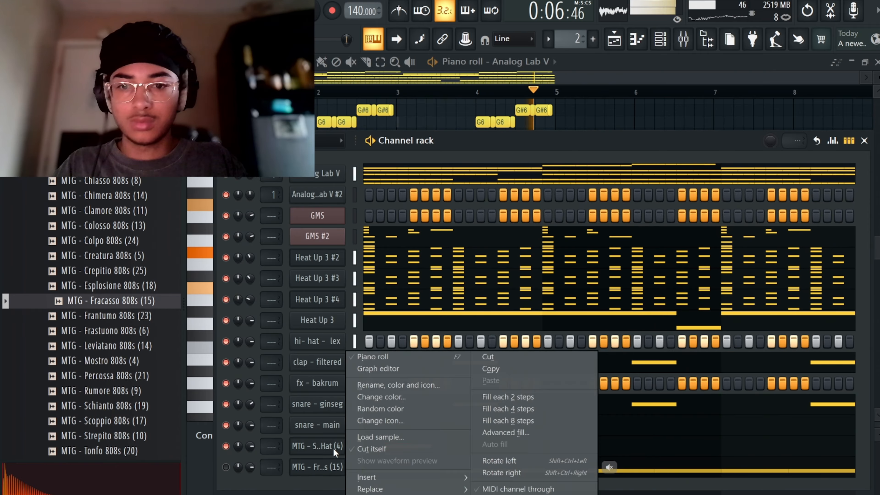
click(498, 359)
right_click(333, 429)
click(499, 359)
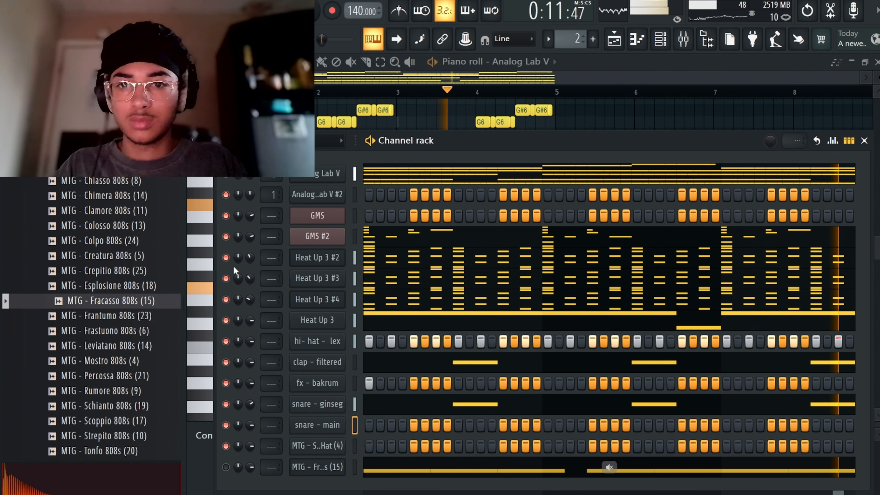
Mute the Heat Up 3 channel and unmute the Fracasso 808 channel
click(226, 320)
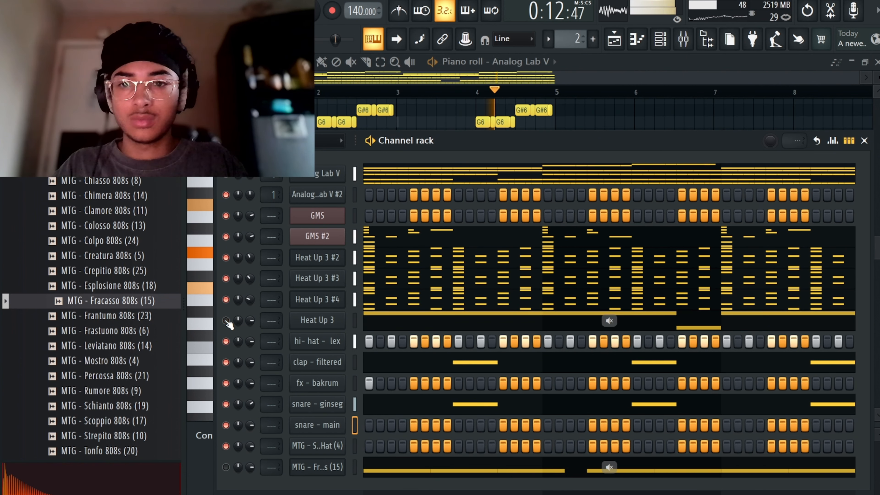
click(226, 467)
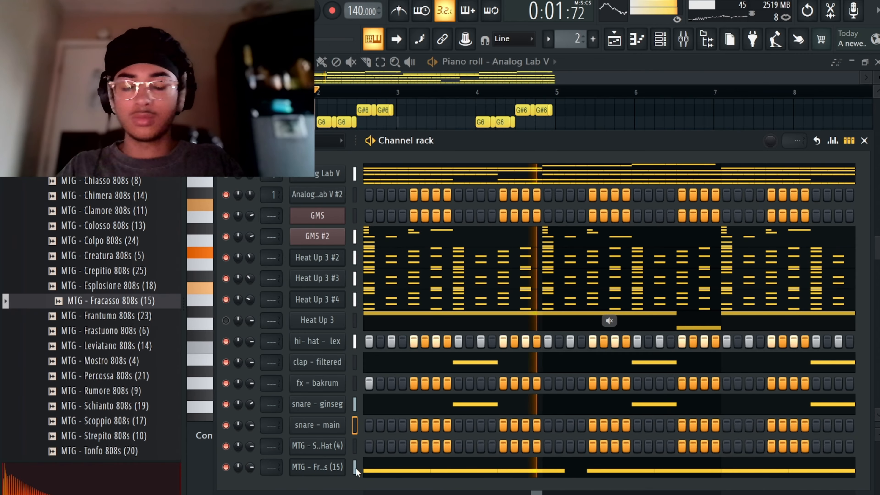
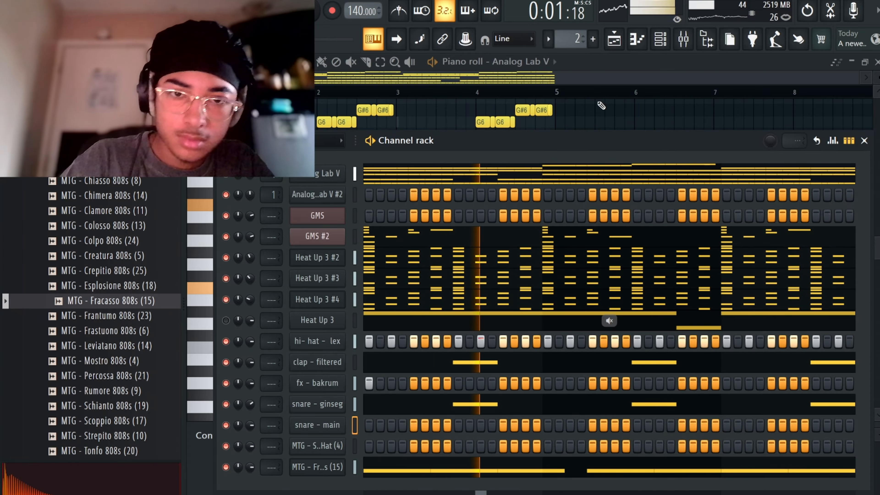
Play the playlist arrangement from bar 1 and then from the Pattern 2 section at bar 9
click(613, 45)
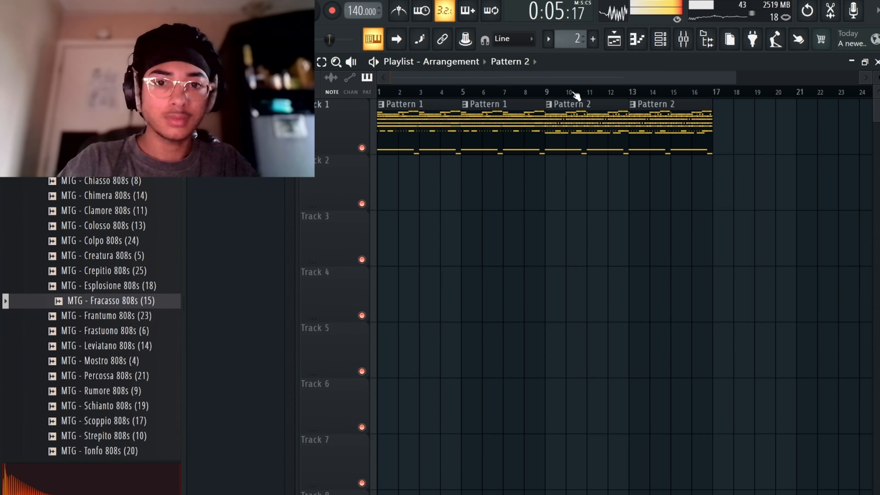
drag(515, 93, 379, 93)
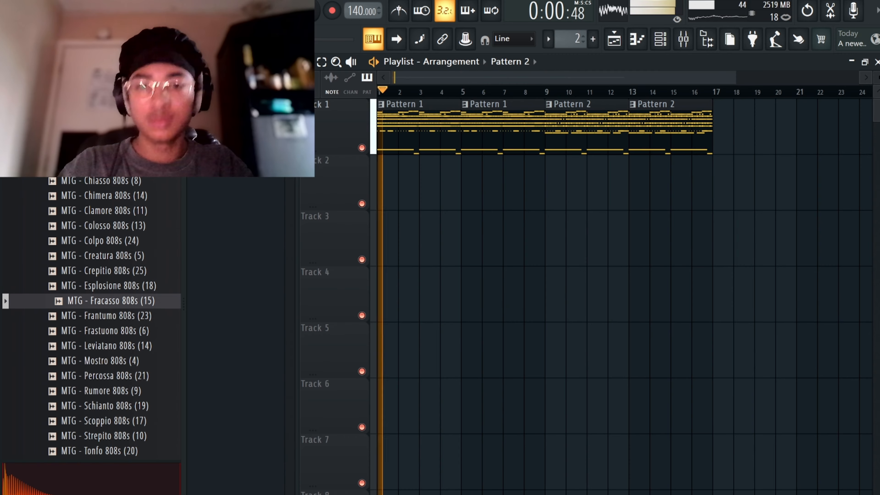
click(552, 92)
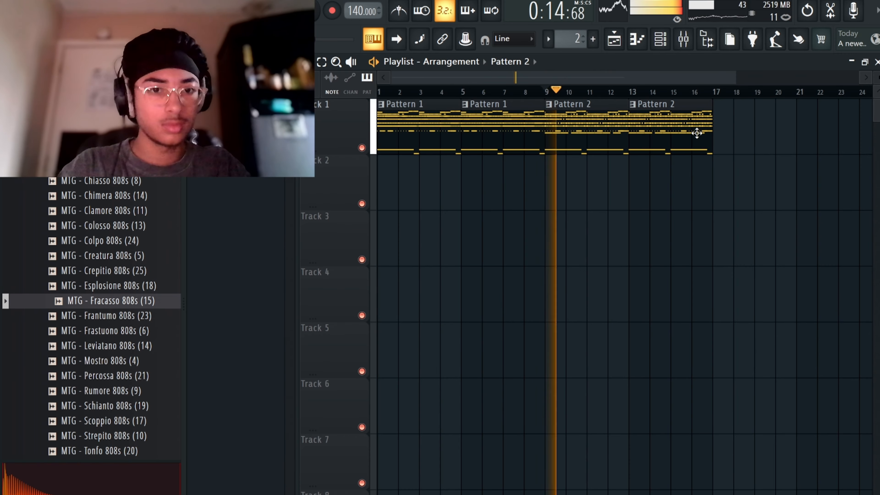
Place another Pattern 2 clip at bar 17 on track 1 and make it a unique pattern
click(719, 111)
click(720, 106)
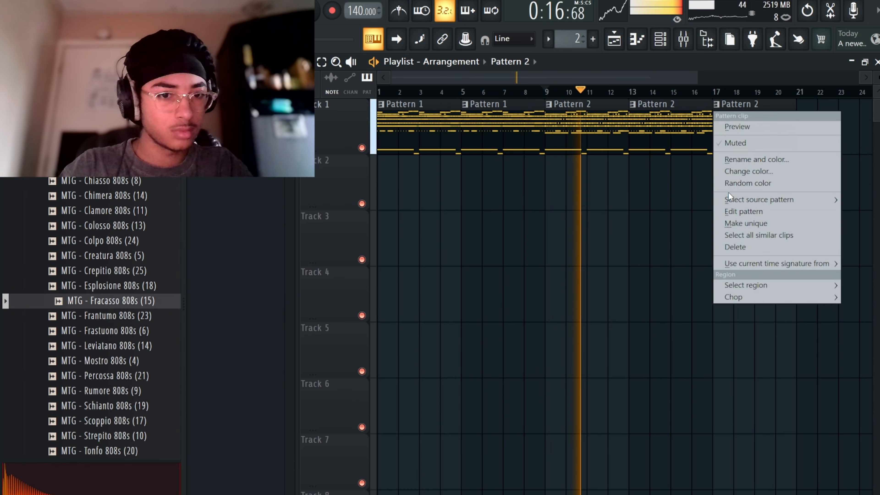
click(745, 223)
Open the Fracasso 808 notes of Pattern 3 in the piano roll
click(637, 38)
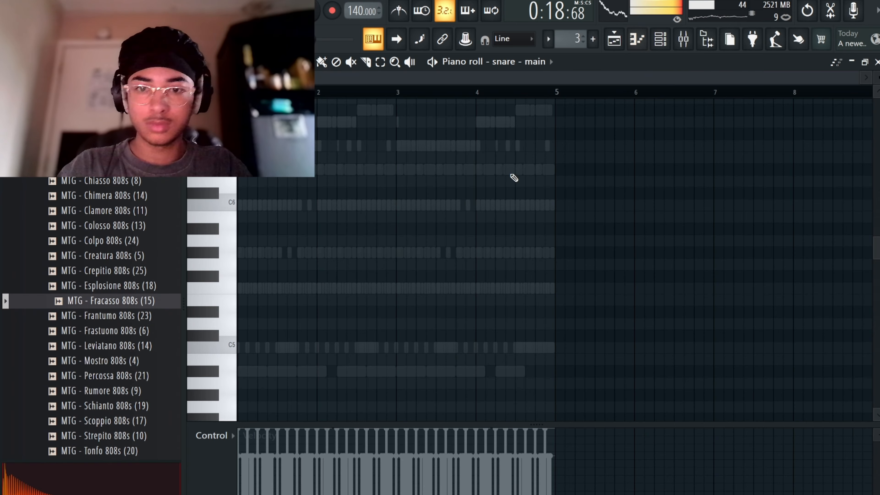
click(518, 63)
click(558, 391)
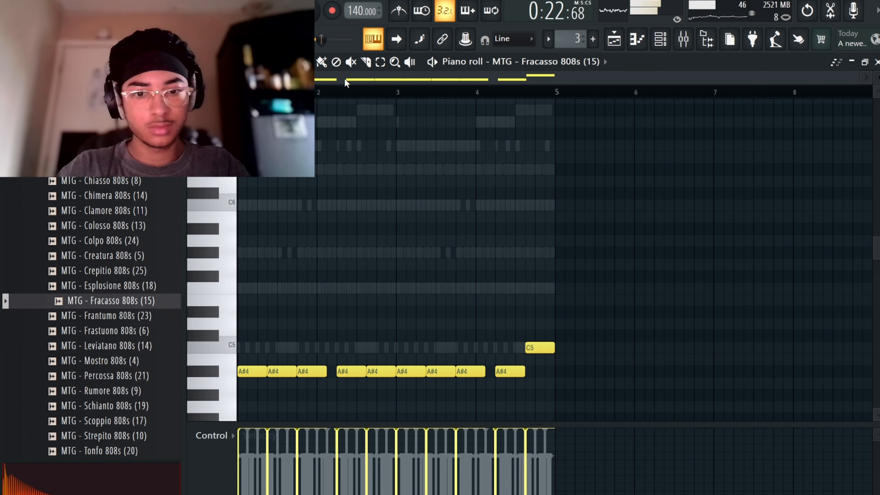
Try the Pattern 3 808 notes at other pitches, lowering the A#4 notes to D4 and then raising them to C#5
key(Down)
key(Down)
key(Down)
key(Down)
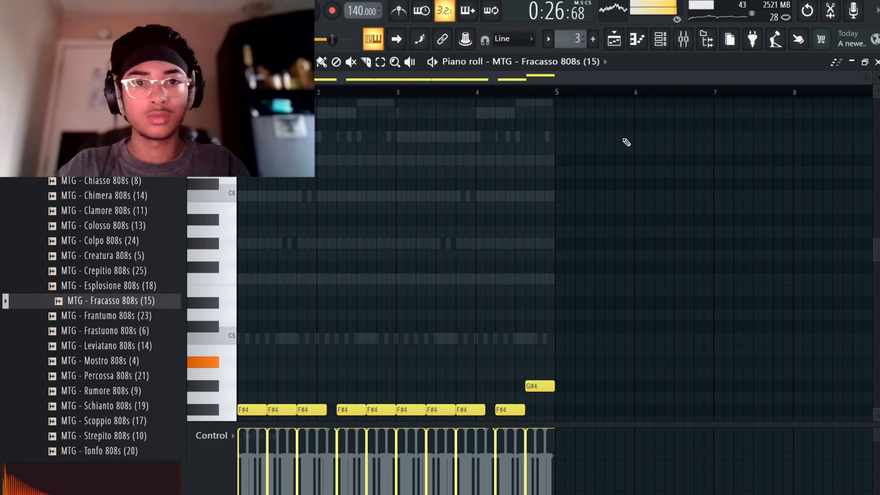
scroll(610, 145, down, 2)
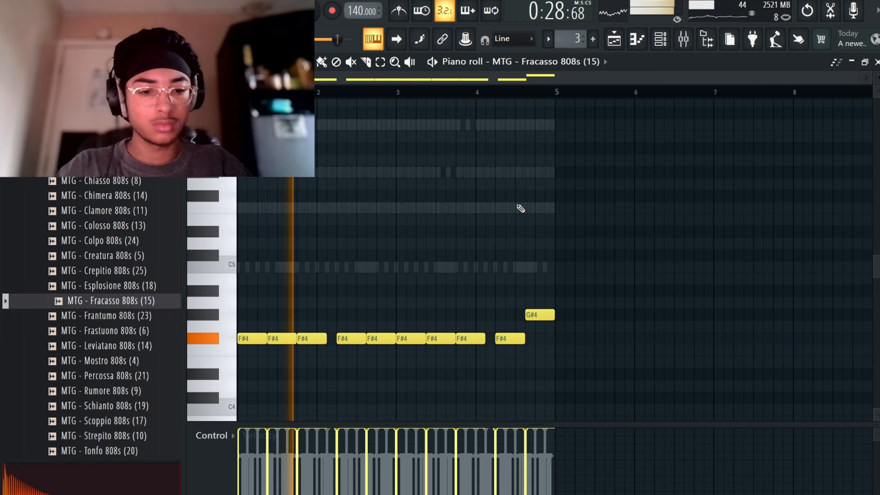
key(Down)
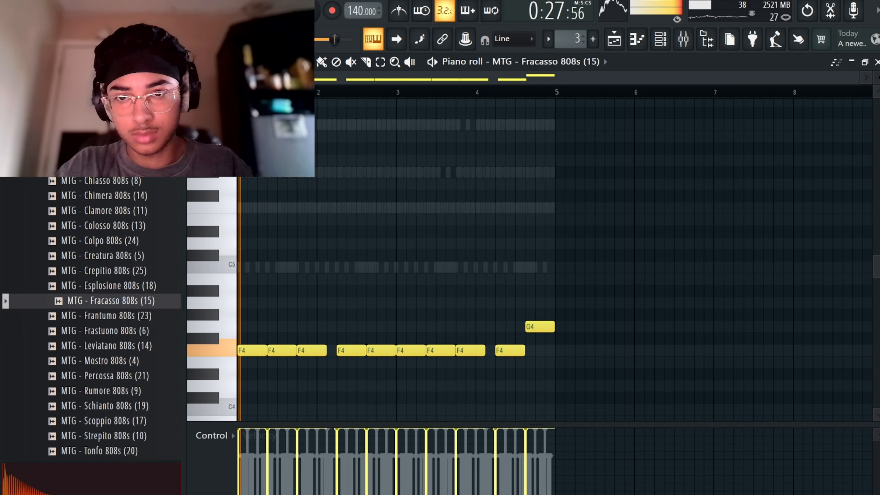
key(Down)
key(Down)
key(Down)
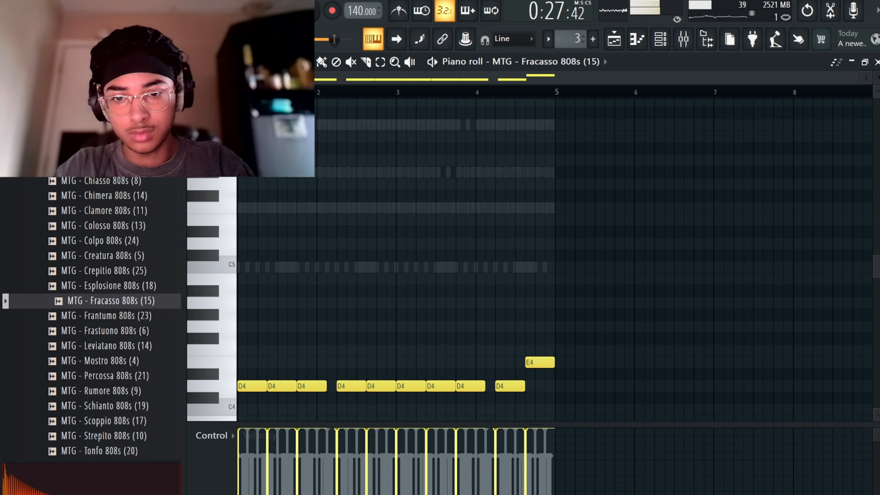
key(ctrl+Up)
key(Down)
key(Down)
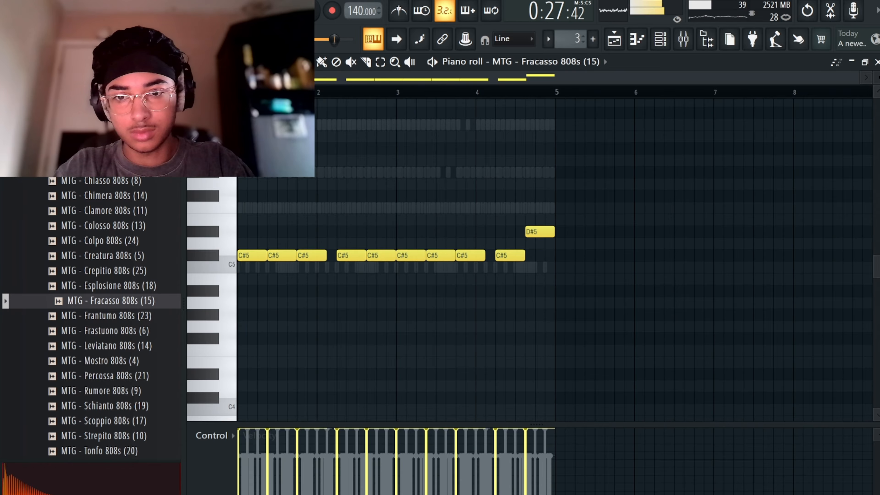
Transpose the Pattern 3 808 notes to F5 and move the last, higher note down to F5 as well
key(ctrl+Up)
key(Down)
key(Down)
key(Down)
key(Down)
key(Down)
key(Down)
key(Down)
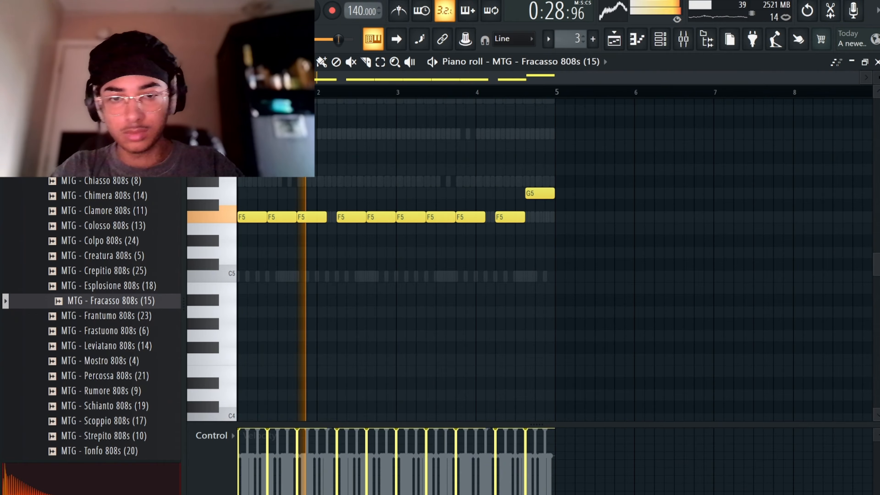
drag(530, 195, 531, 218)
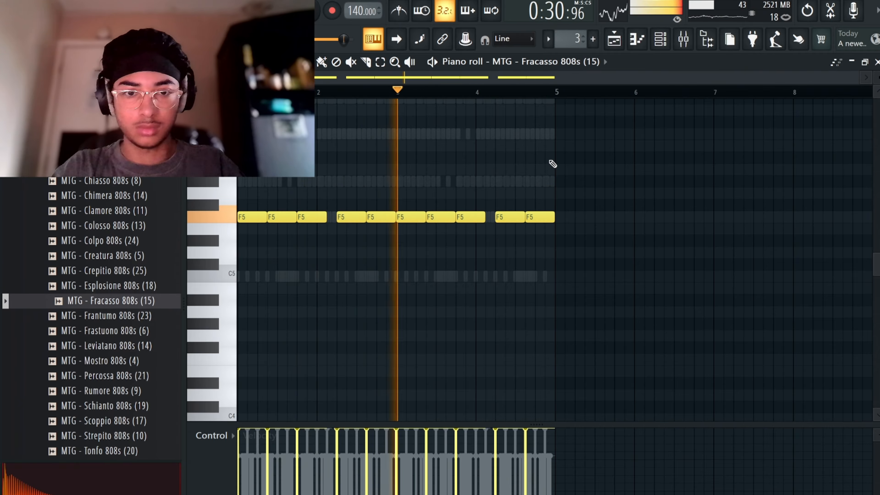
Place a second Pattern 3 clip at bar 21 on track 1 and make it a unique pattern
click(618, 46)
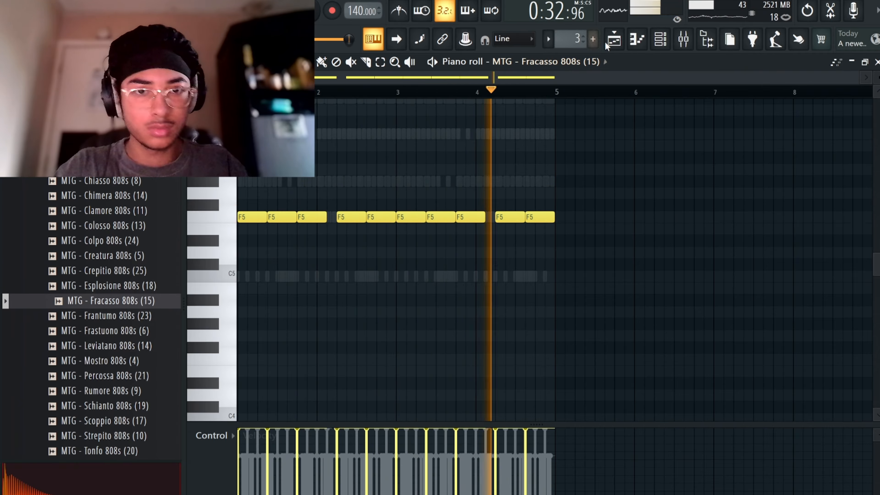
click(616, 47)
click(802, 132)
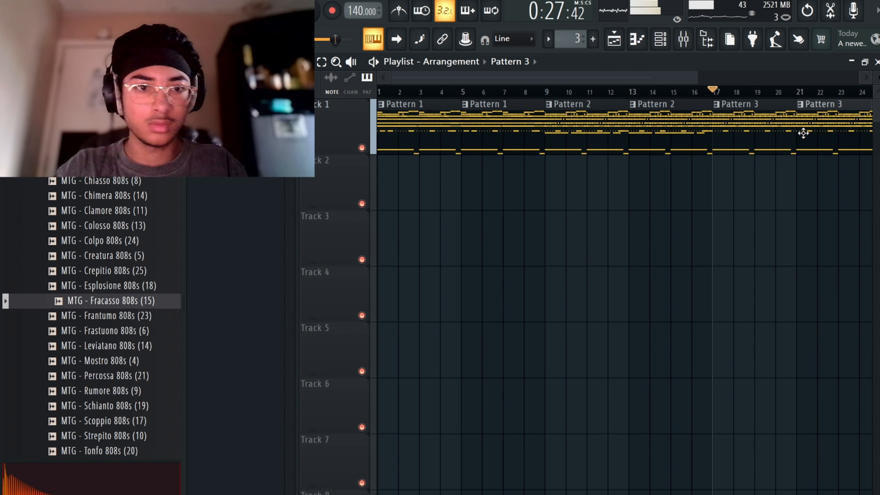
click(801, 106)
click(783, 222)
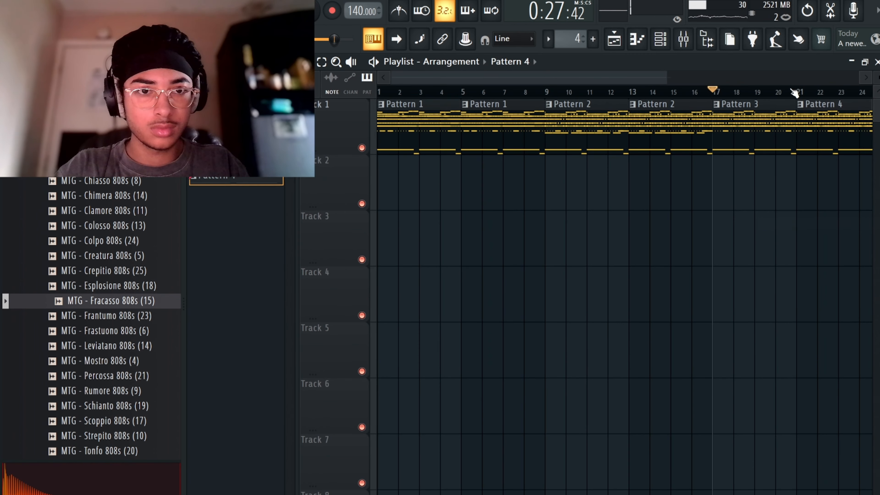
In Pattern 4's Fracasso 808 part, shorten the F5 note on beat 2 of bar 4 to a quarter beat and delete the extra short notes after it
click(644, 41)
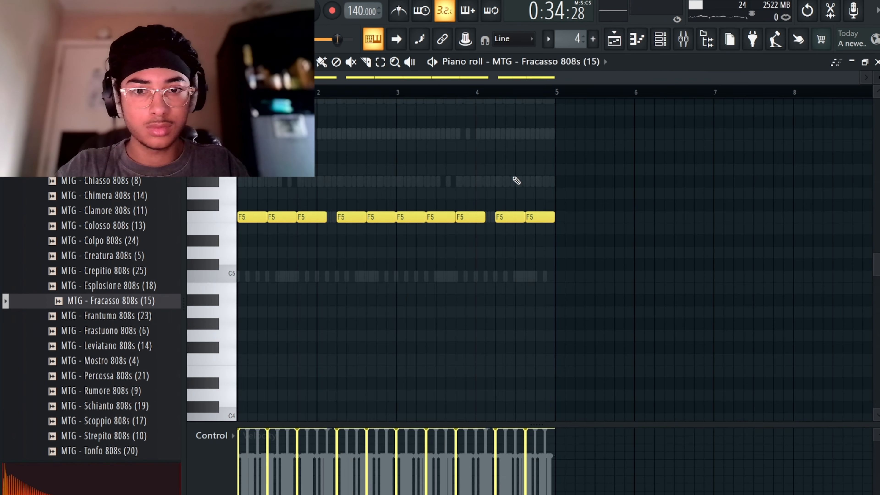
scroll(498, 102, up, 5)
scroll(500, 105, down, 6)
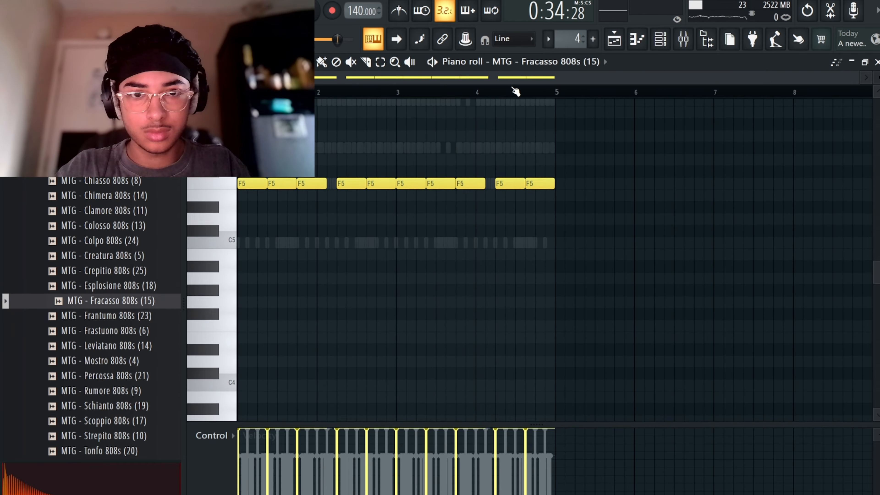
scroll(514, 91, up, 4)
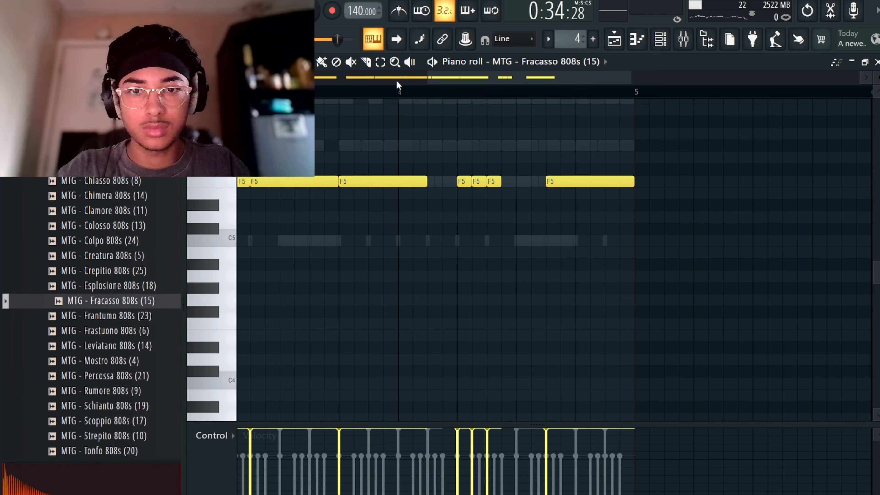
key(space)
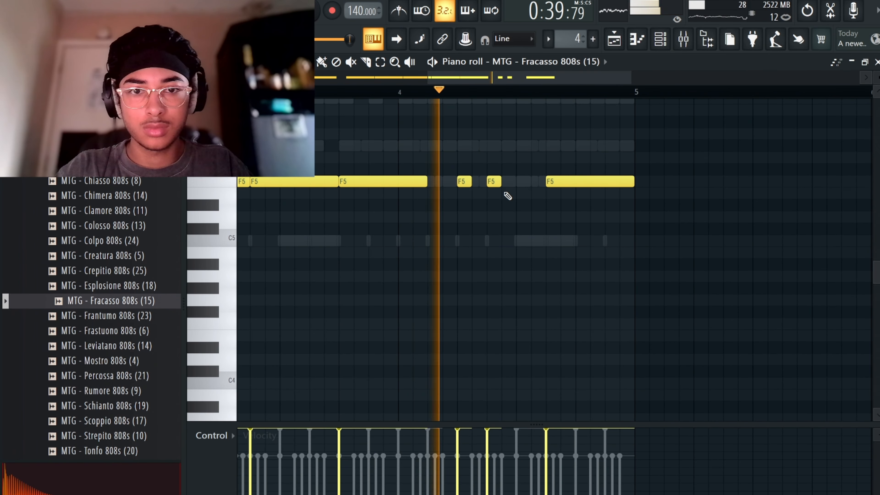
right_click(492, 181)
key(space)
Set the piano roll snap to 1/3 beat and add short F5 notes after the one on beat 2 of bar 4
click(224, 62)
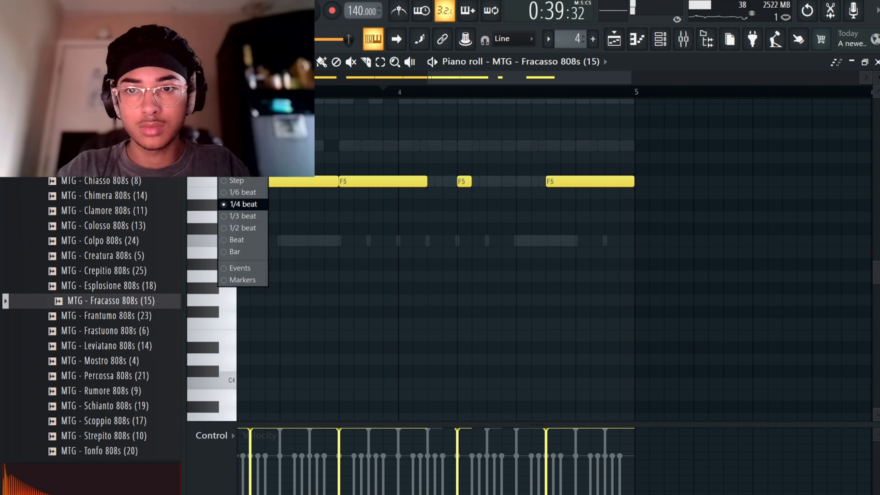
click(253, 227)
click(223, 62)
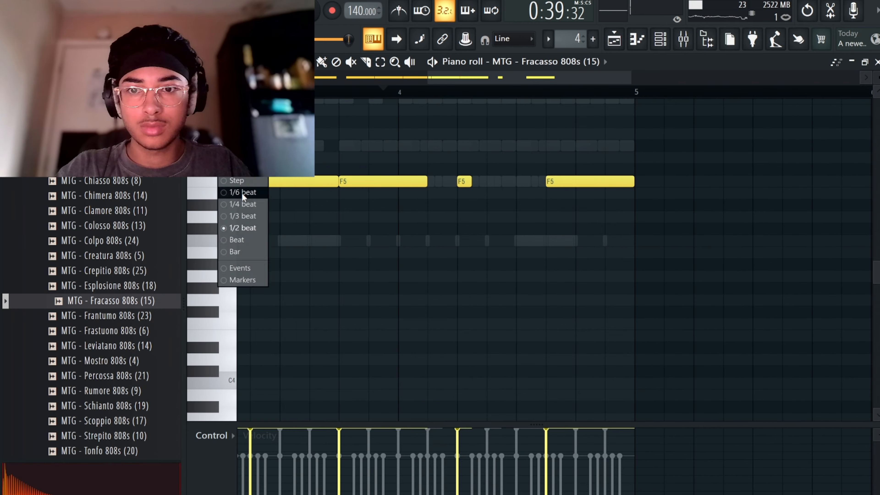
click(251, 215)
drag(481, 205, 472, 184)
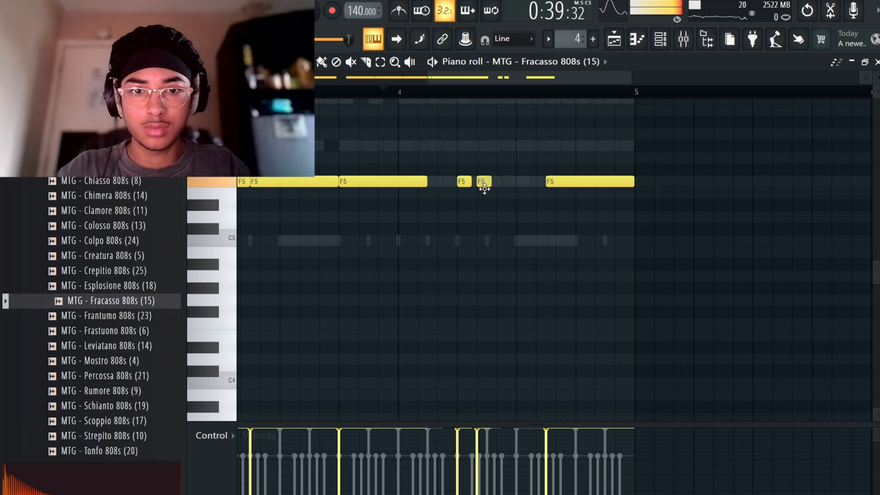
key(space)
Replace the long final F5 note in bar 4 with short F5 notes every 1/3 beat up to the end of the bar
right_click(572, 186)
key(space)
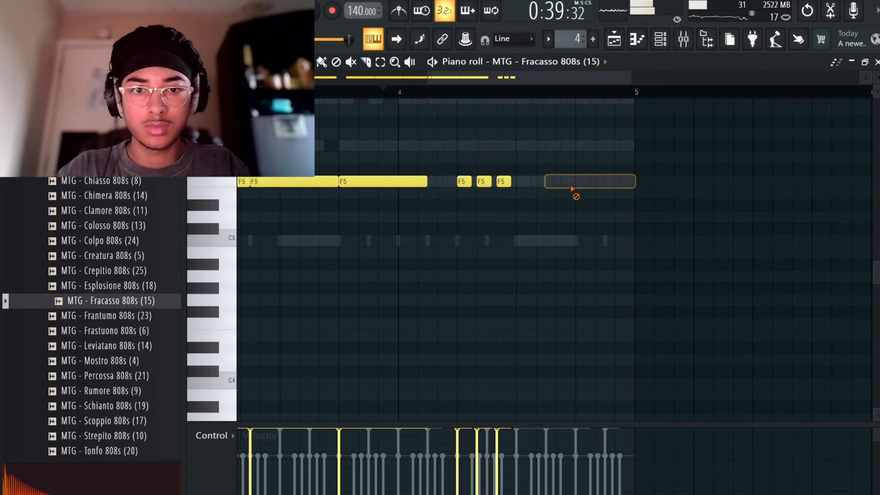
click(519, 181)
key(space)
click(539, 181)
click(558, 181)
key(space)
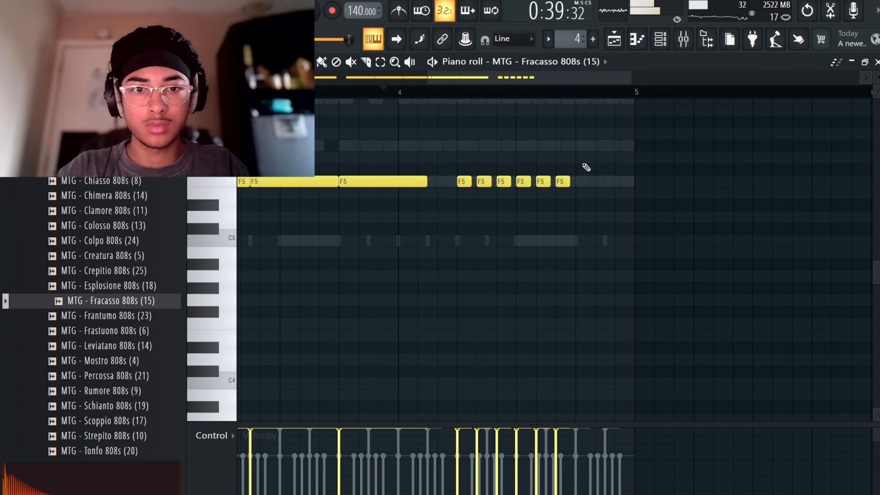
key(space)
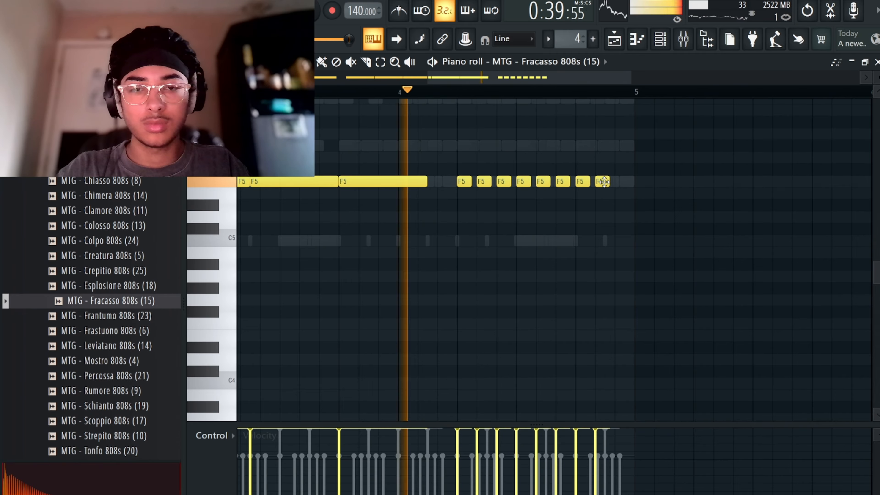
key(space)
click(618, 181)
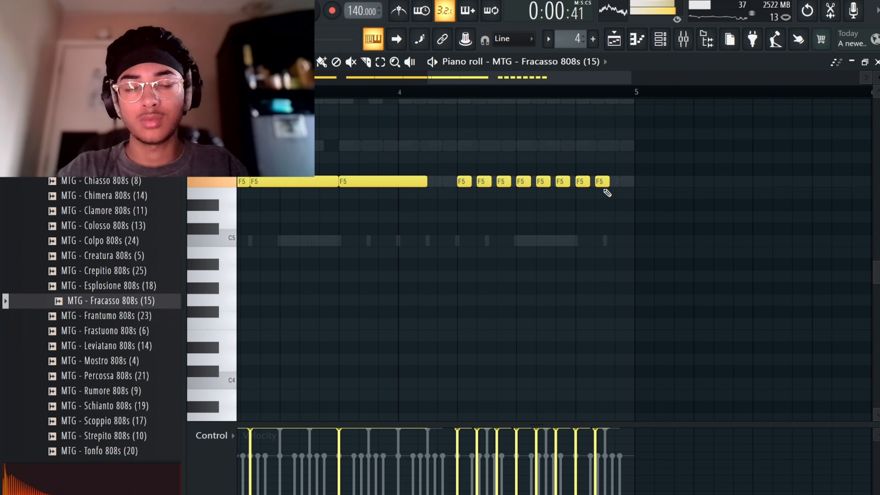
key(space)
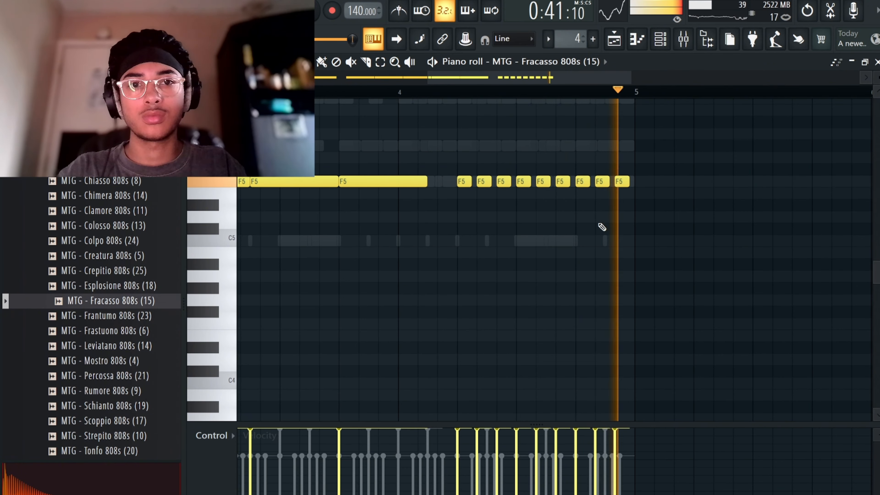
Replace the Fracasso 808 sample in the channel rack with MTG - Frantumo 808s (23), and then with MTG - Frastuono 808s (6)
click(615, 40)
scroll(578, 104, down, 2)
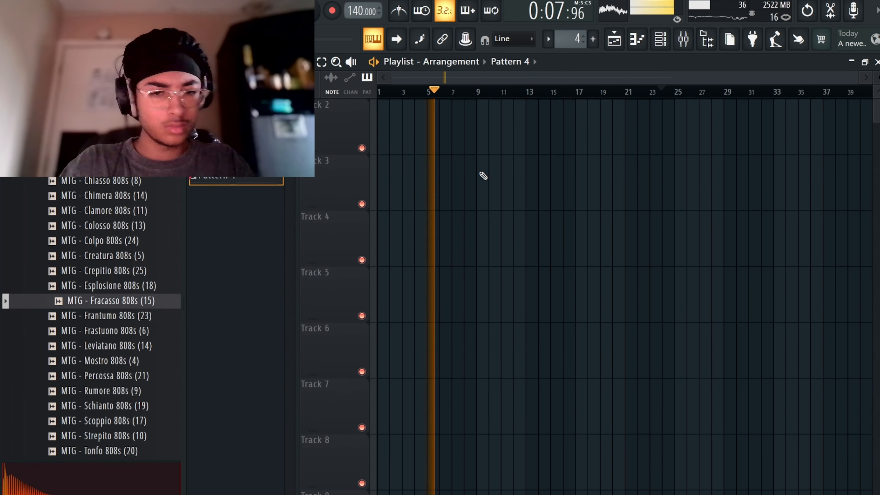
key(F6)
click(123, 330)
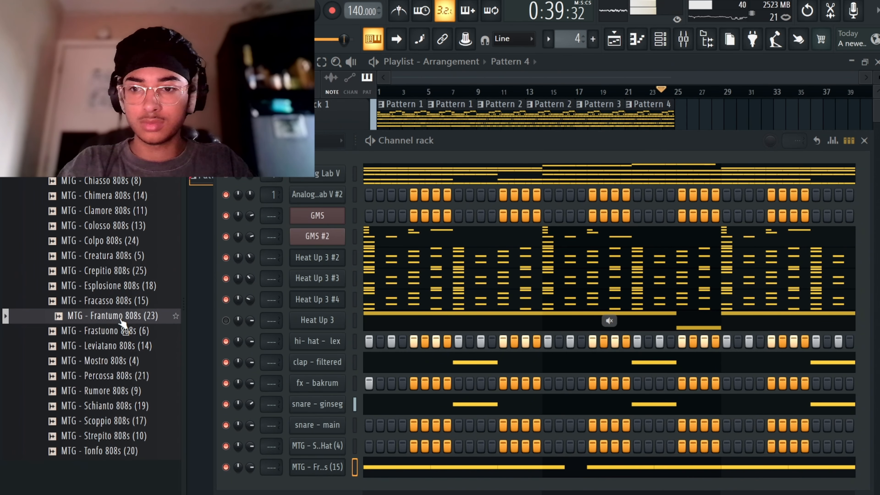
click(124, 331)
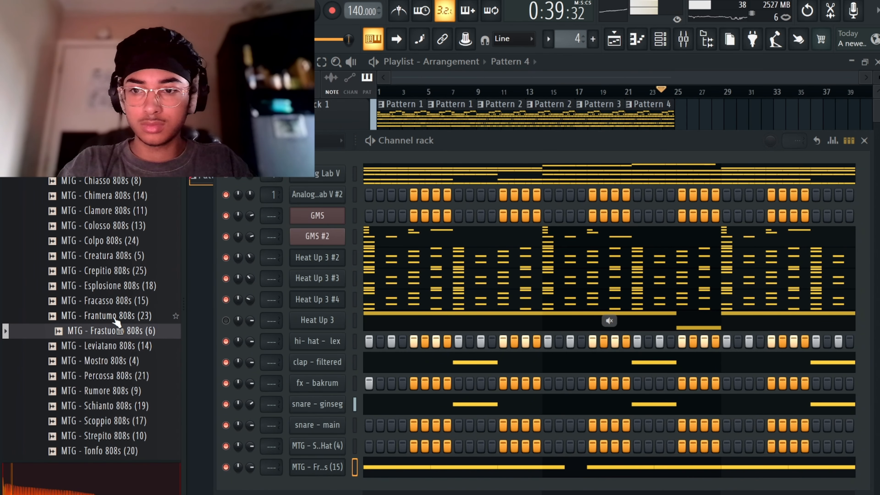
drag(117, 322, 278, 465)
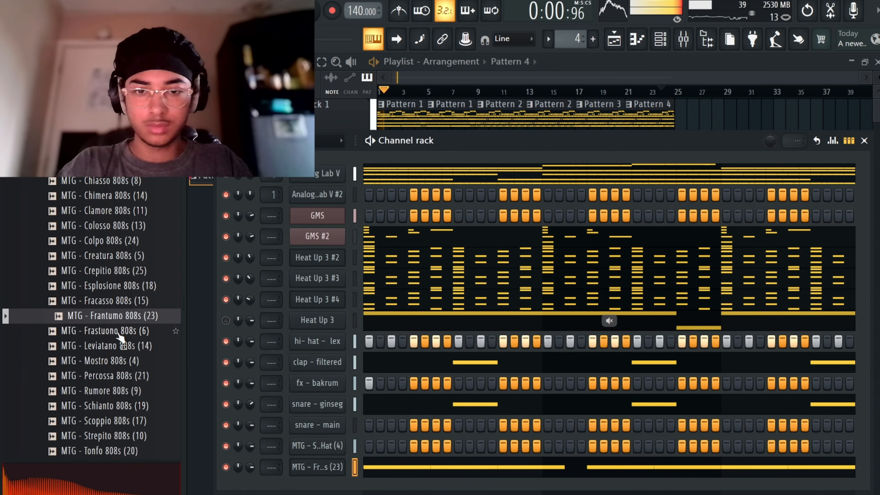
drag(117, 334, 332, 463)
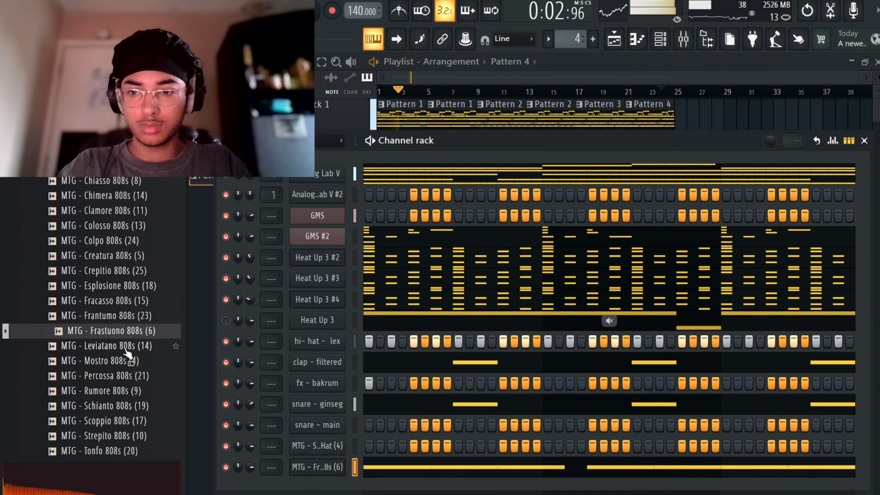
In the Frastuono 808's sampler settings, raise the Boost slightly in the precomputed effects
click(330, 471)
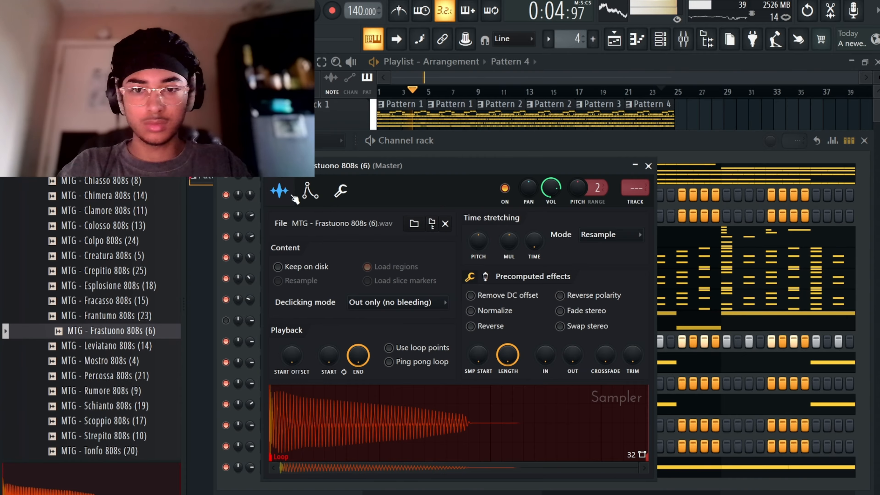
click(486, 277)
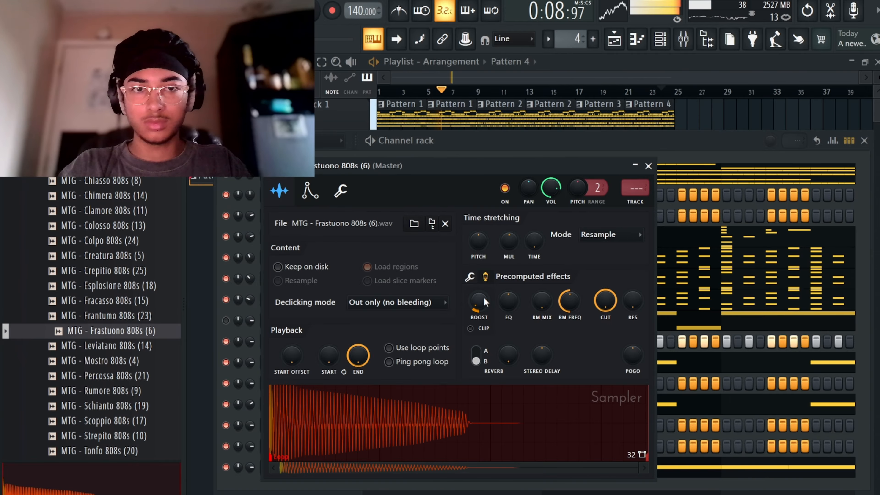
click(728, 138)
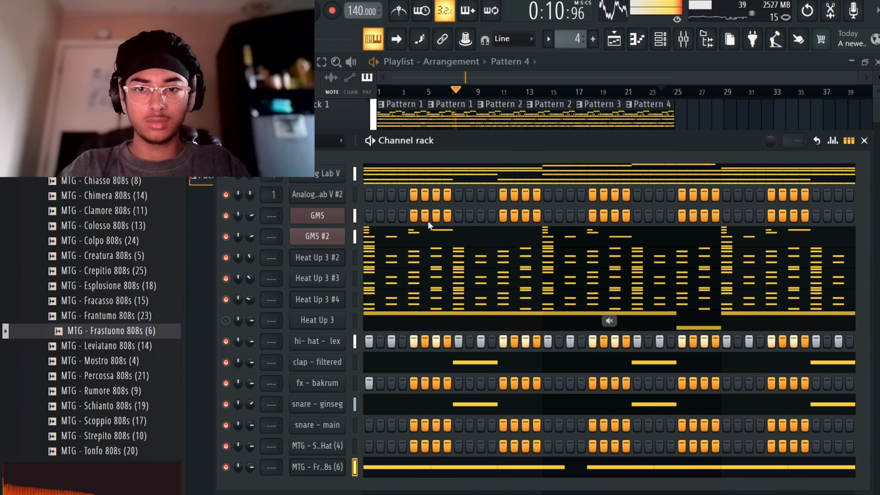
Stop the arrangement's playback in the playlist and switch to the OBS Studio recording window
click(200, 311)
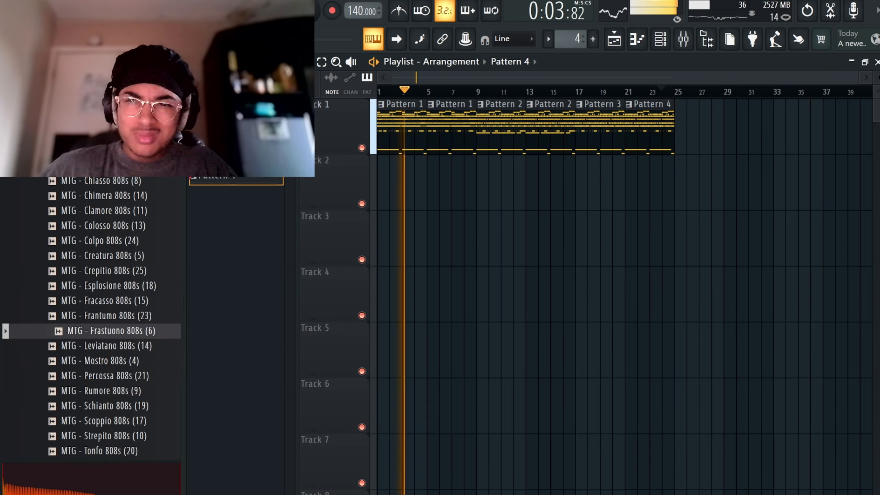
key(space)
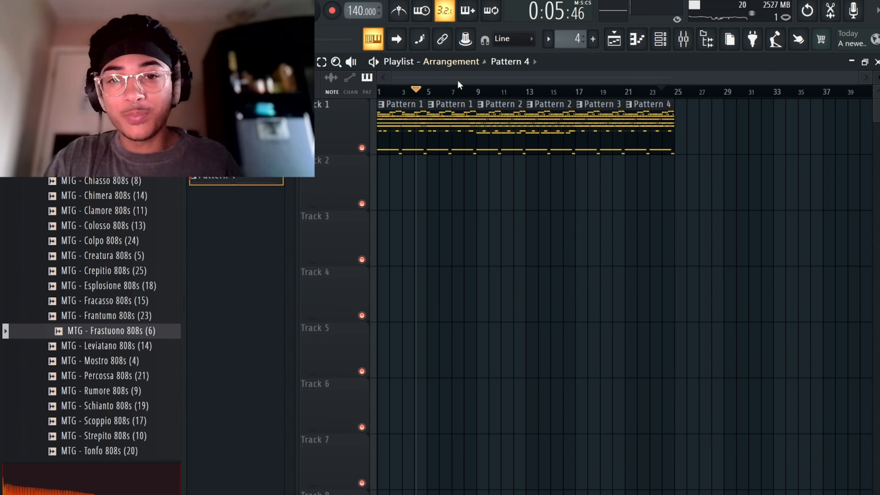
key(super)
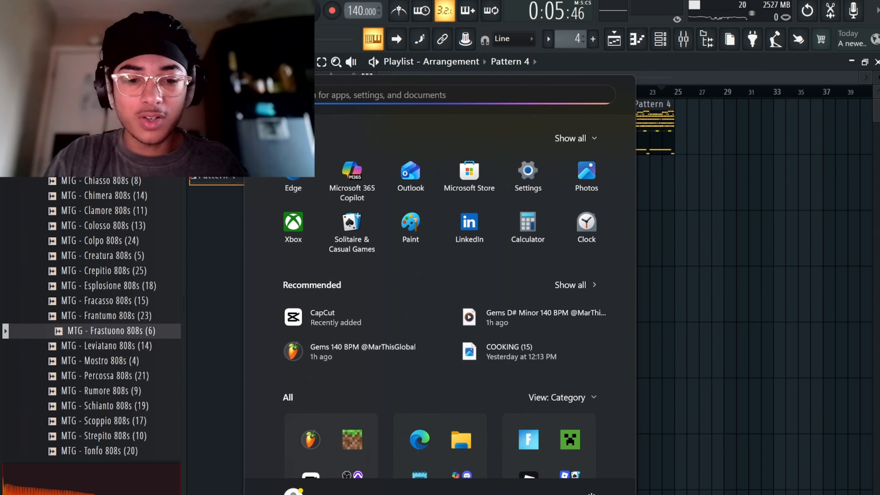
key(alt+Tab)
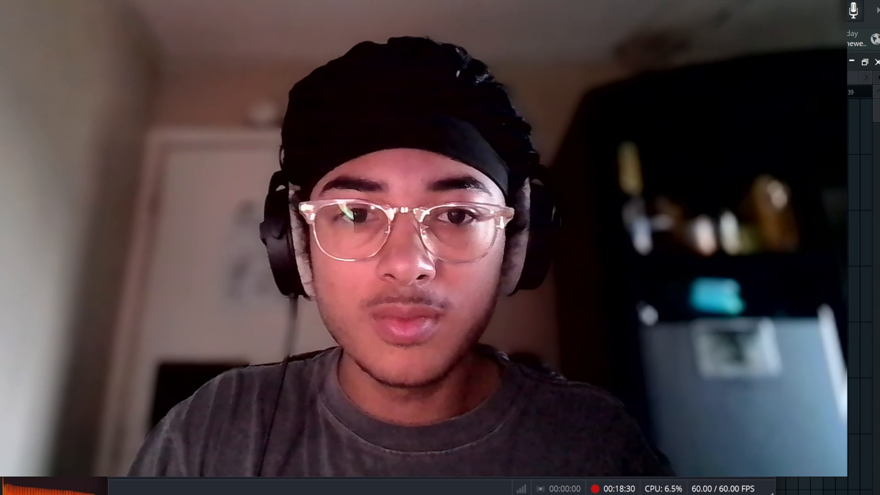